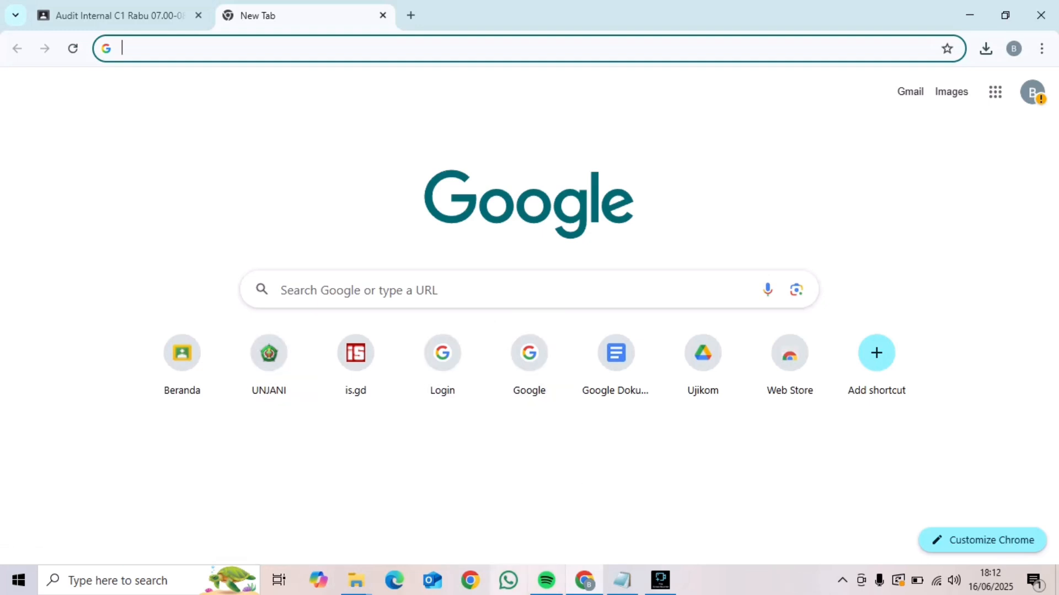
pyautogui.click(622, 580)
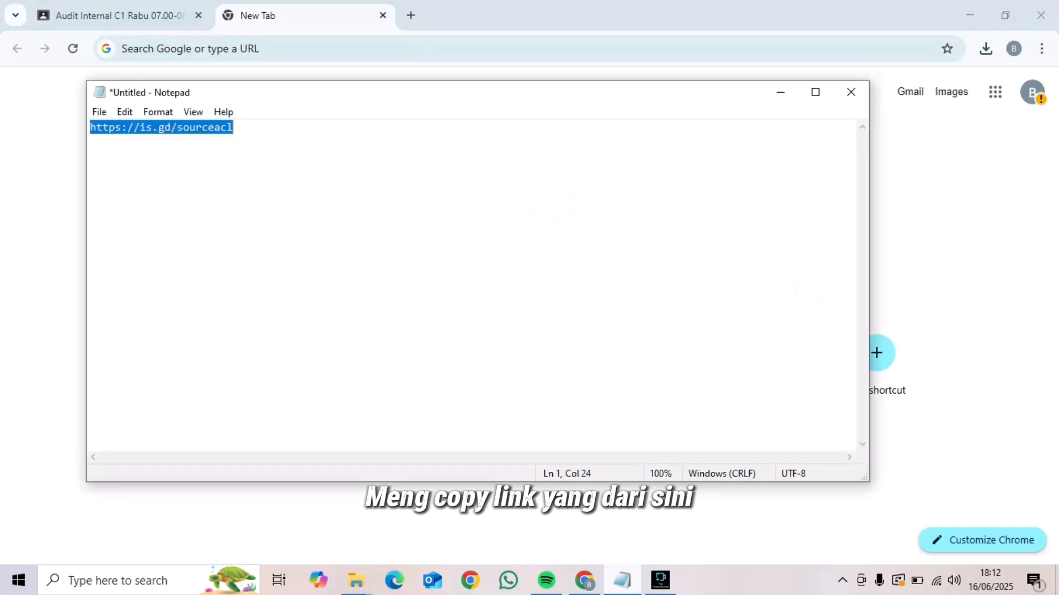
pyautogui.click(233, 127)
pyautogui.hotkey('ctrl', 'a')
pyautogui.hotkey('ctrl', 'c')
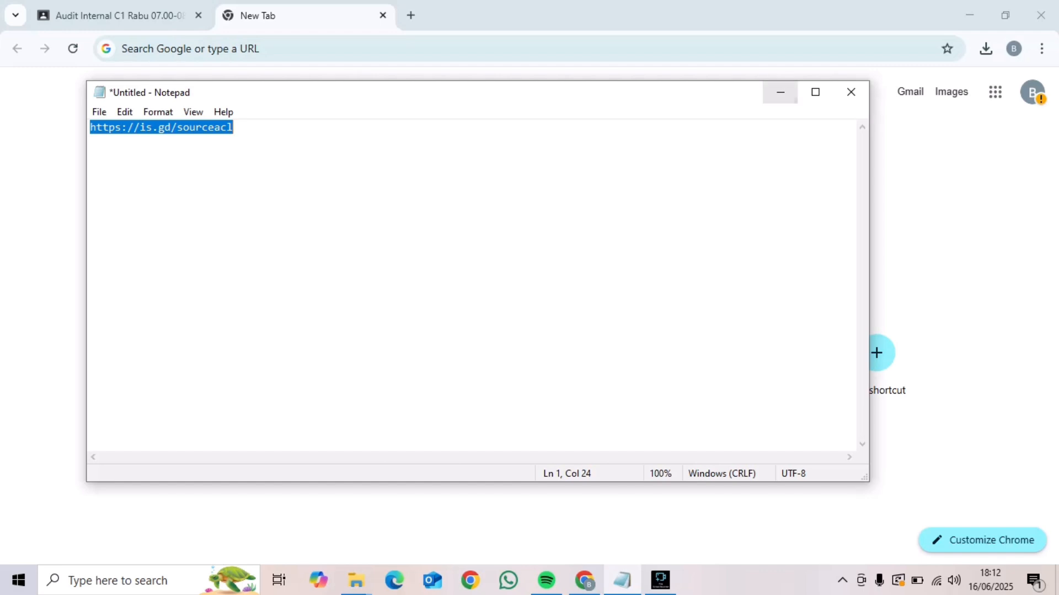
pyautogui.click(781, 92)
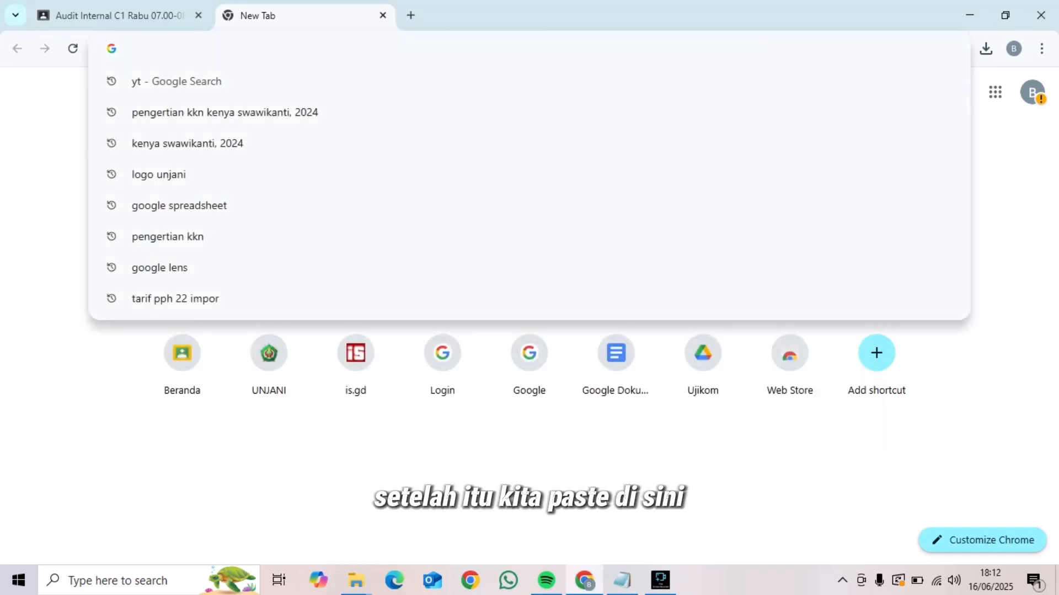
pyautogui.hotkey('ctrl', 'v')
pyautogui.press('Return')
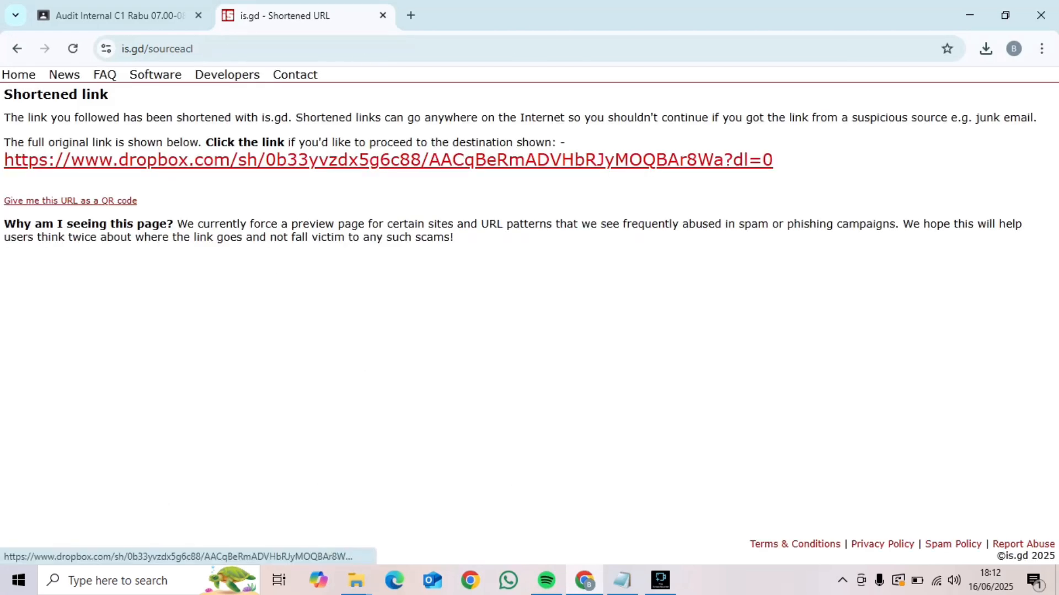
pyautogui.click(388, 160)
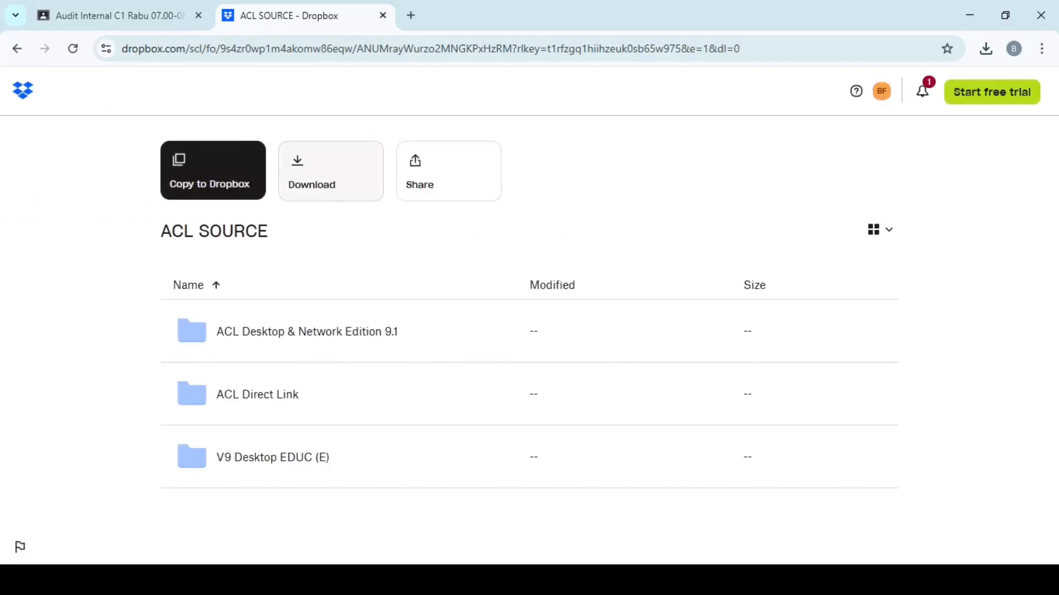
# Download the ACL SOURCE folder from Dropbox and open the downloaded ACL SOURCE.zip in WinRAR, dismissing the start-up window
pyautogui.click(331, 171)
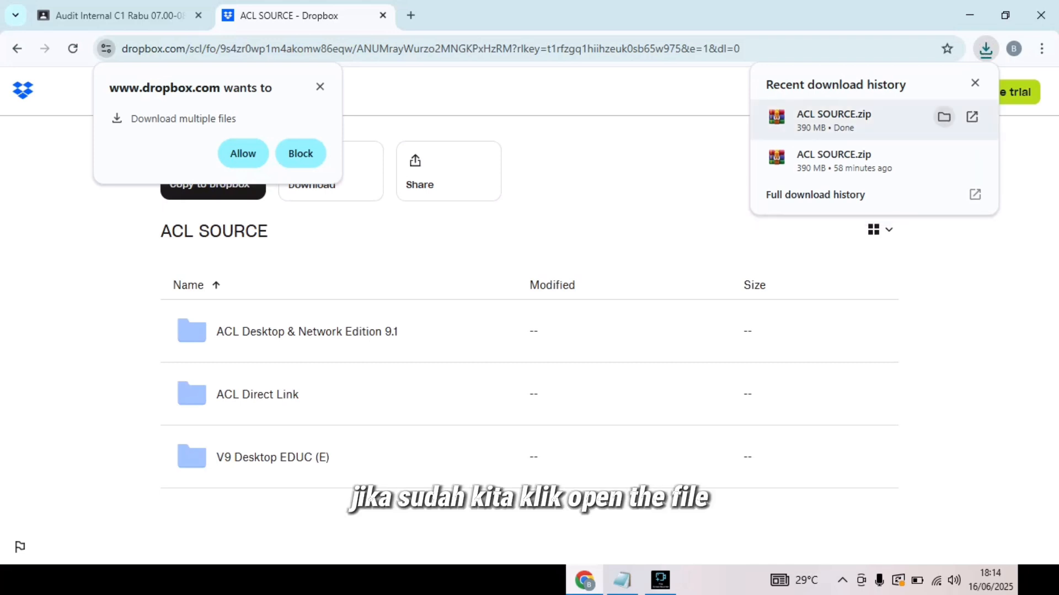
pyautogui.click(972, 116)
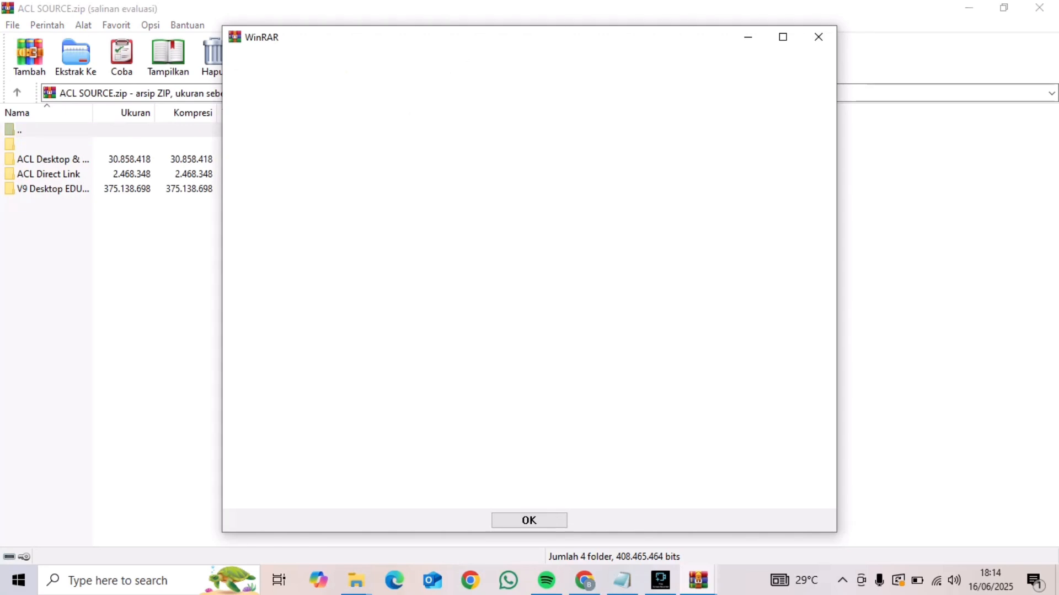
pyautogui.press('Escape')
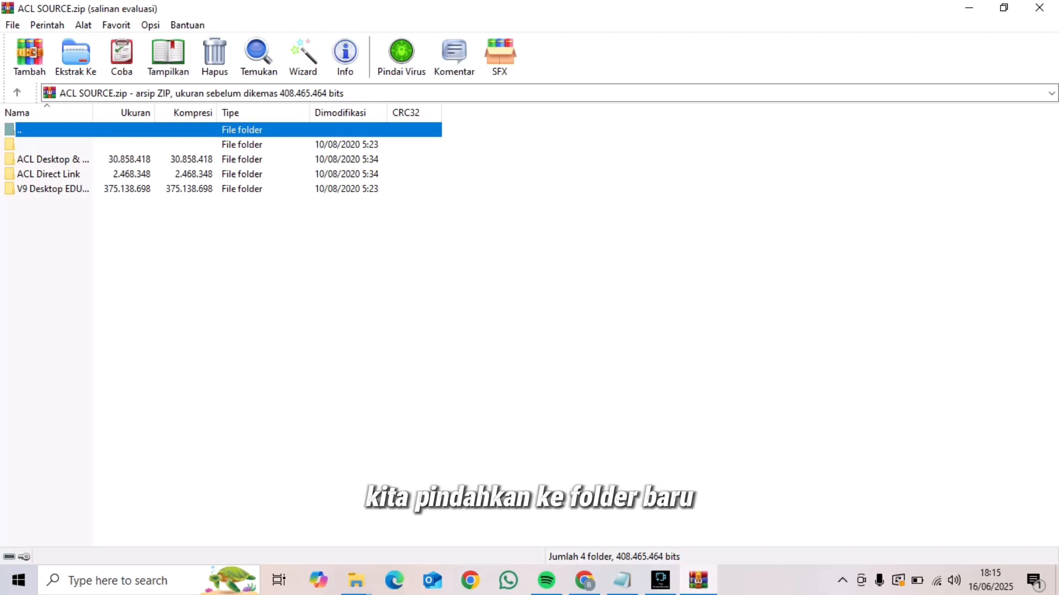
# Switch to the Downloads folder in File Explorer and create a new folder named ACL
pyautogui.click(356, 579)
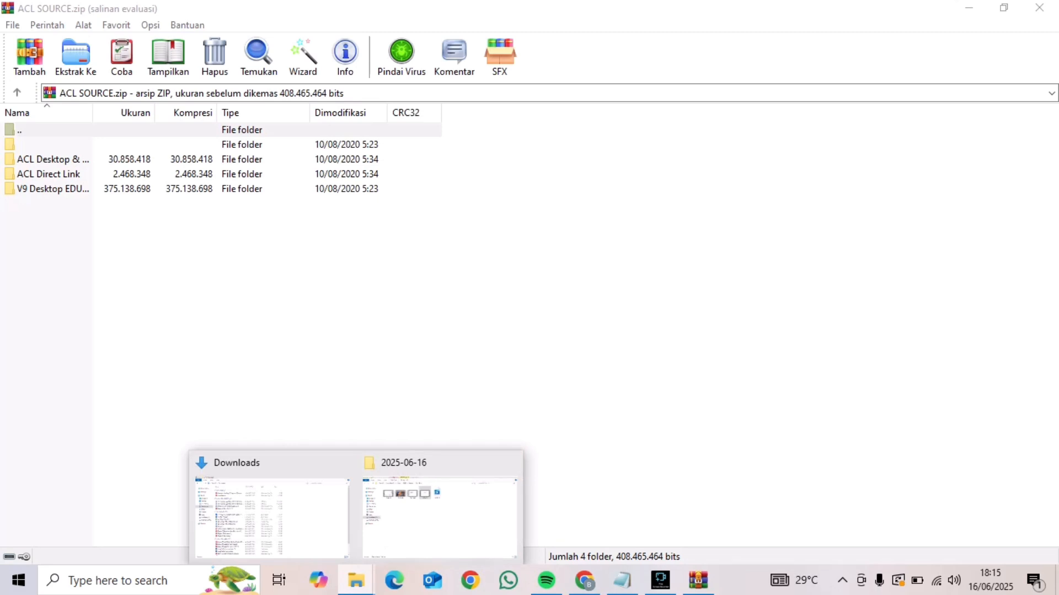
pyautogui.click(508, 462)
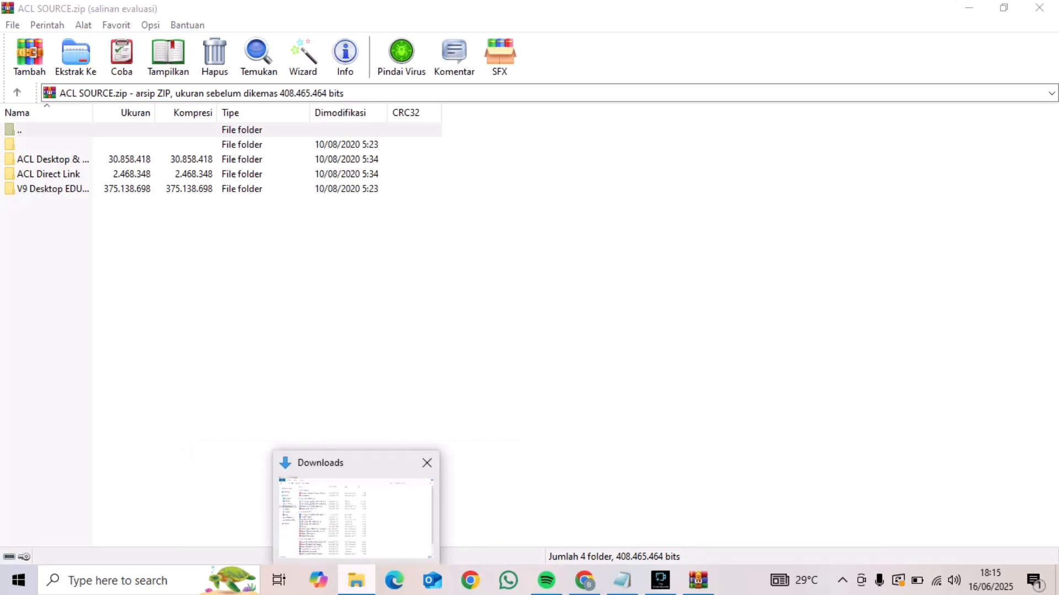
pyautogui.click(375, 507)
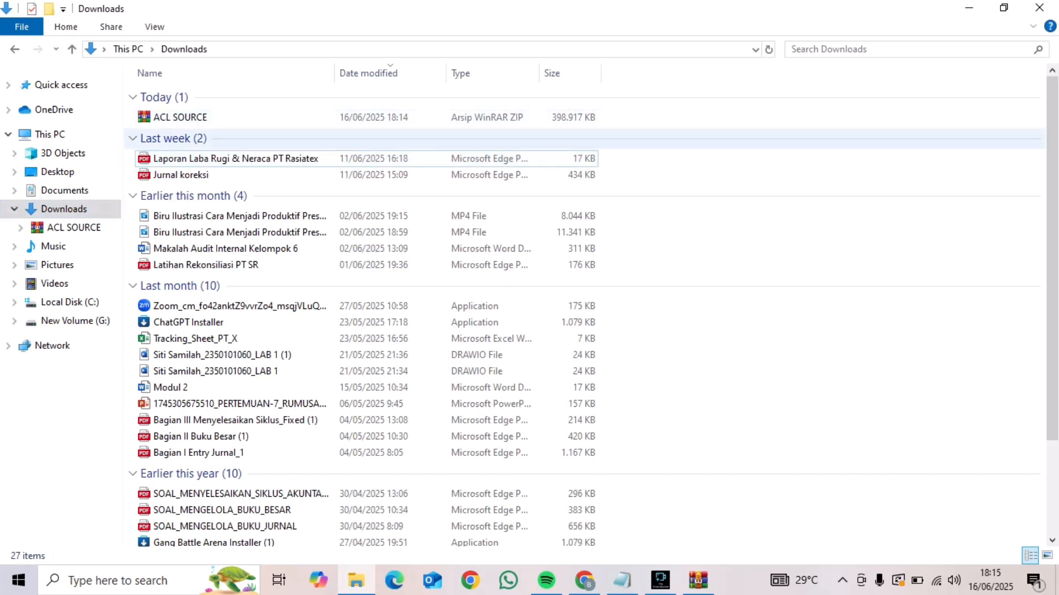
pyautogui.click(49, 8)
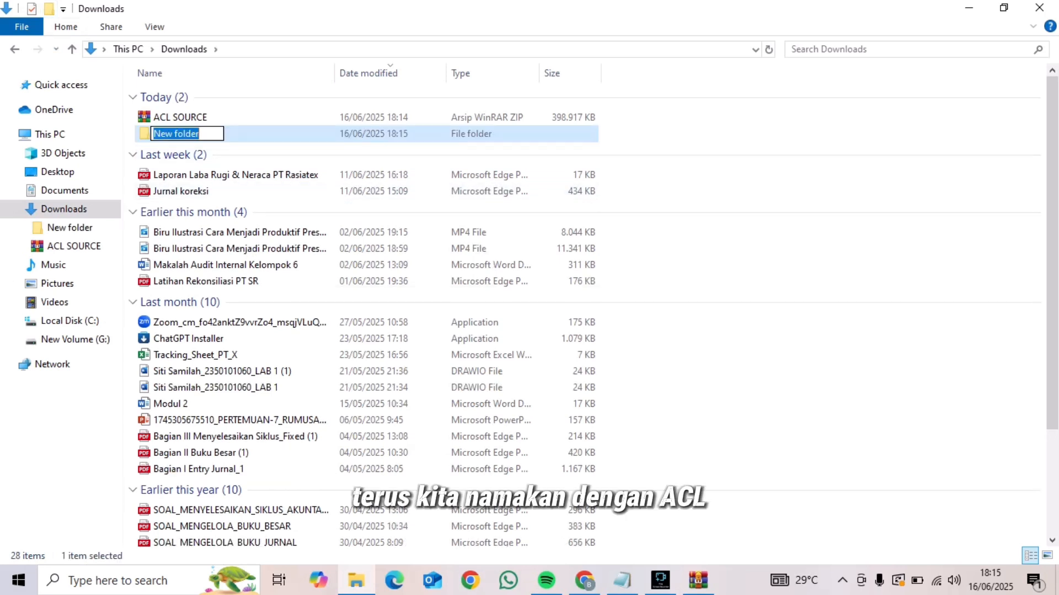
pyautogui.write('ACL')
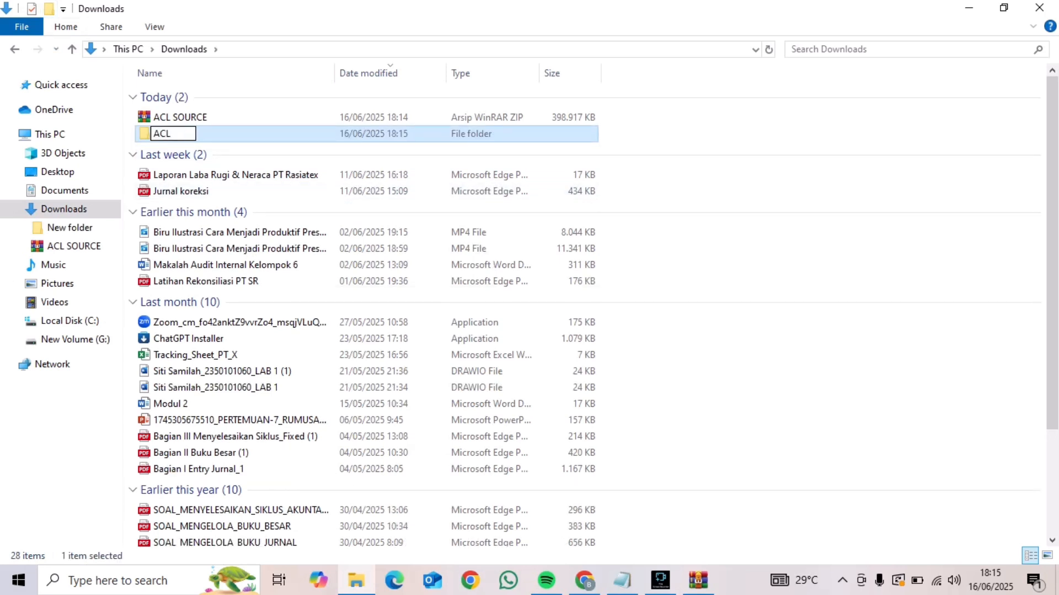
pyautogui.press('Return')
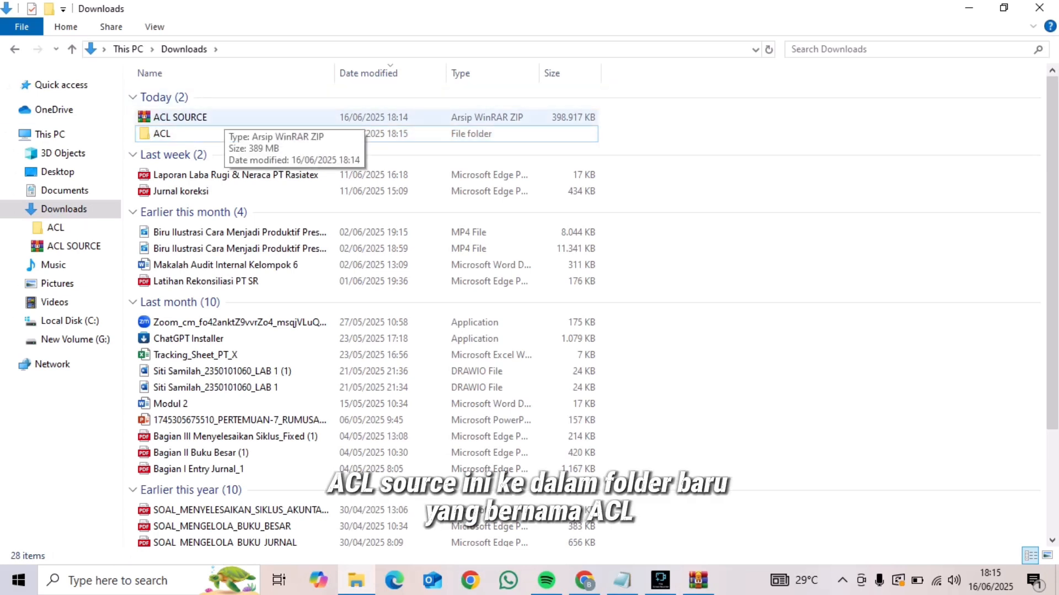
# Move the ACL SOURCE archive from Downloads into the ACL folder and open that folder
pyautogui.click(221, 117)
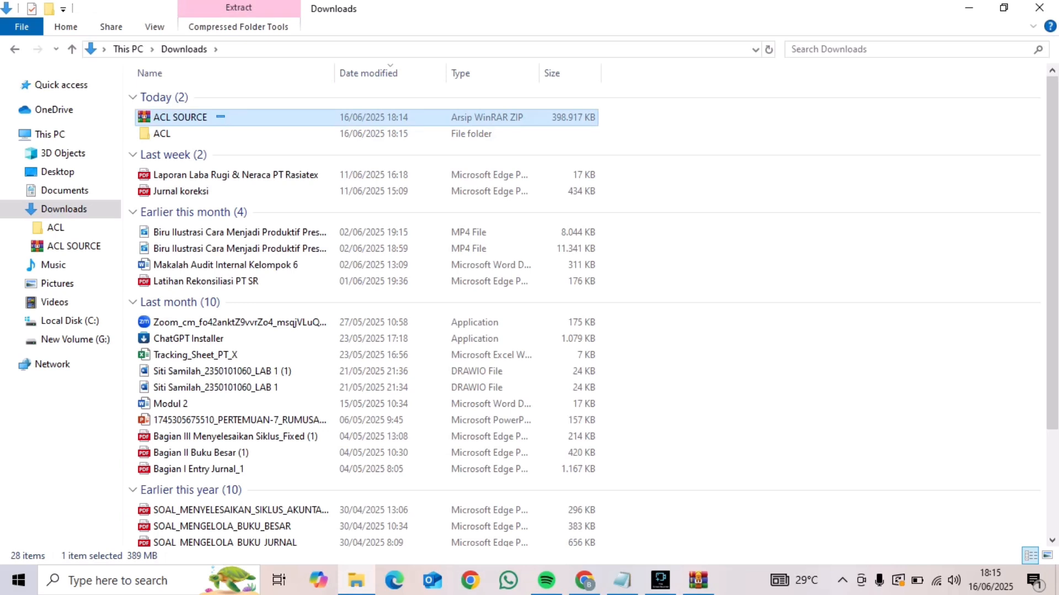
pyautogui.moveTo(220, 117)
pyautogui.mouseDown()
pyautogui.moveTo(199, 131)
pyautogui.moveTo(217, 134)
pyautogui.mouseUp()
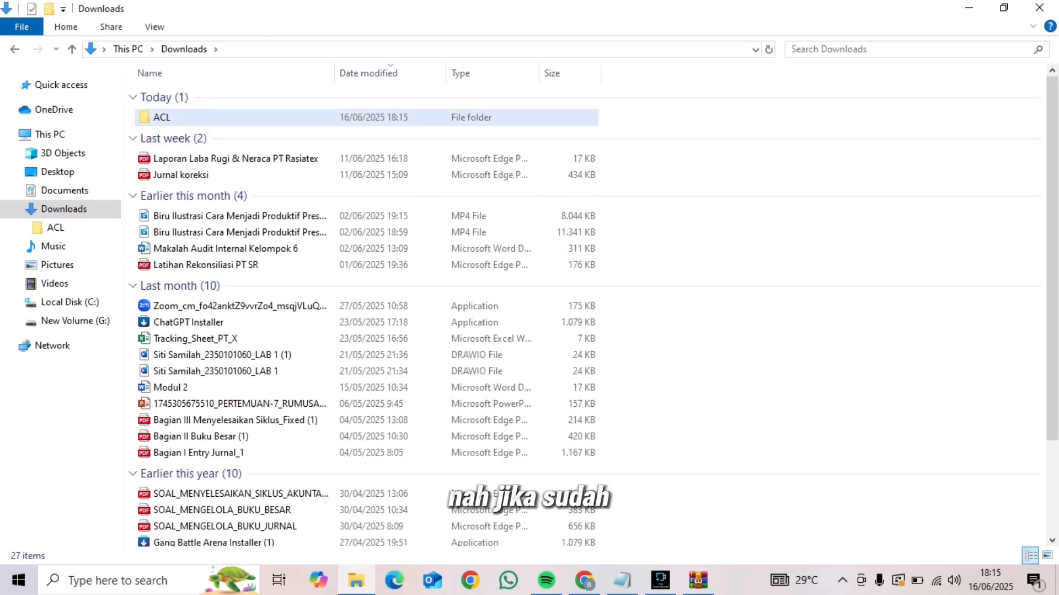
pyautogui.doubleClick(221, 117)
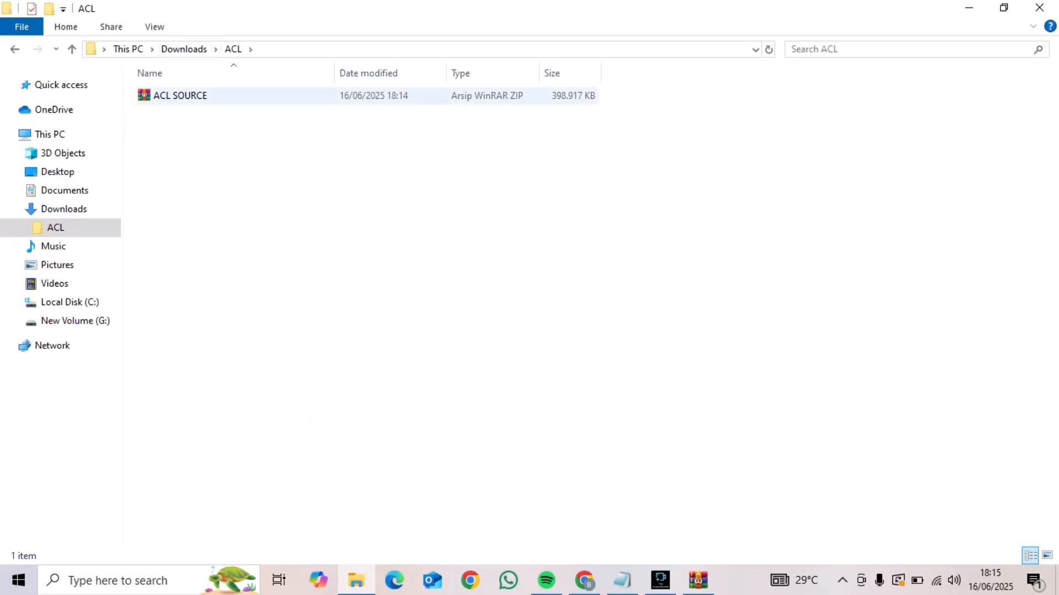
# Extract the ACL SOURCE archive with WinRAR directly into the Downloads\ACL folder
pyautogui.rightClick(200, 102)
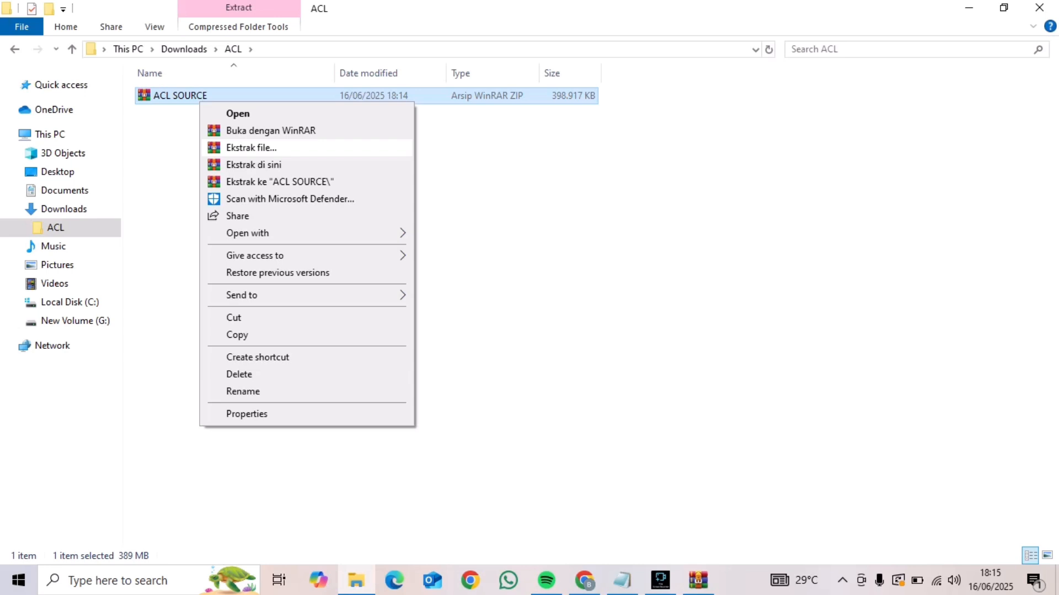
pyautogui.click(251, 148)
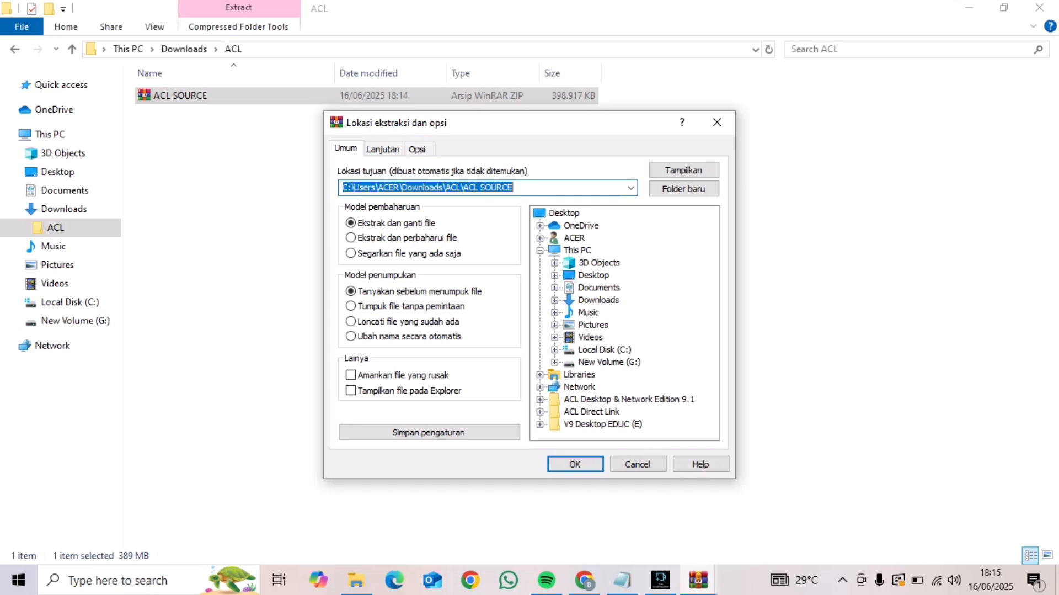
pyautogui.click(555, 300)
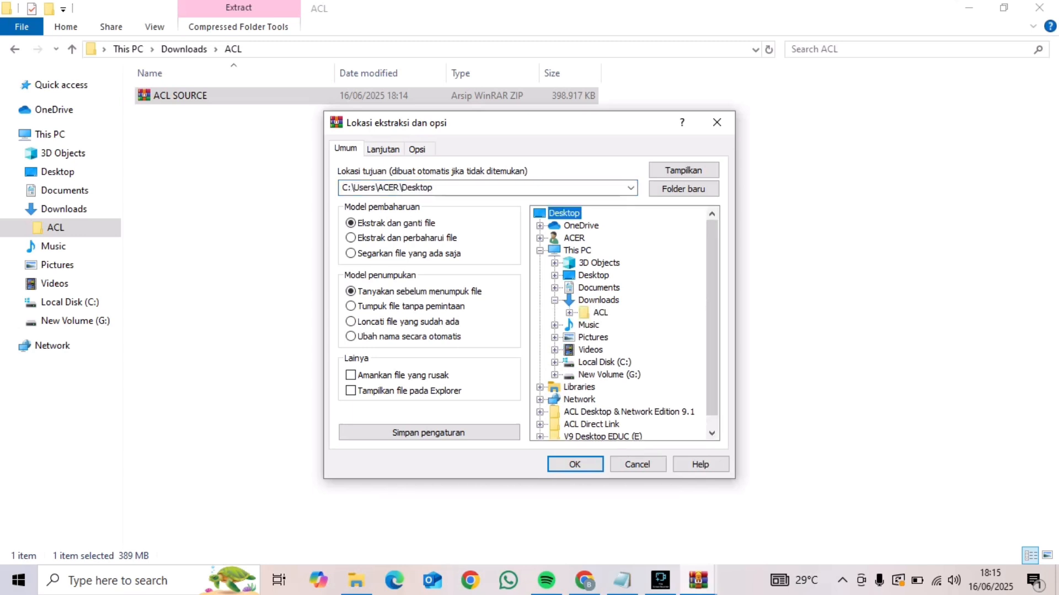
pyautogui.click(600, 312)
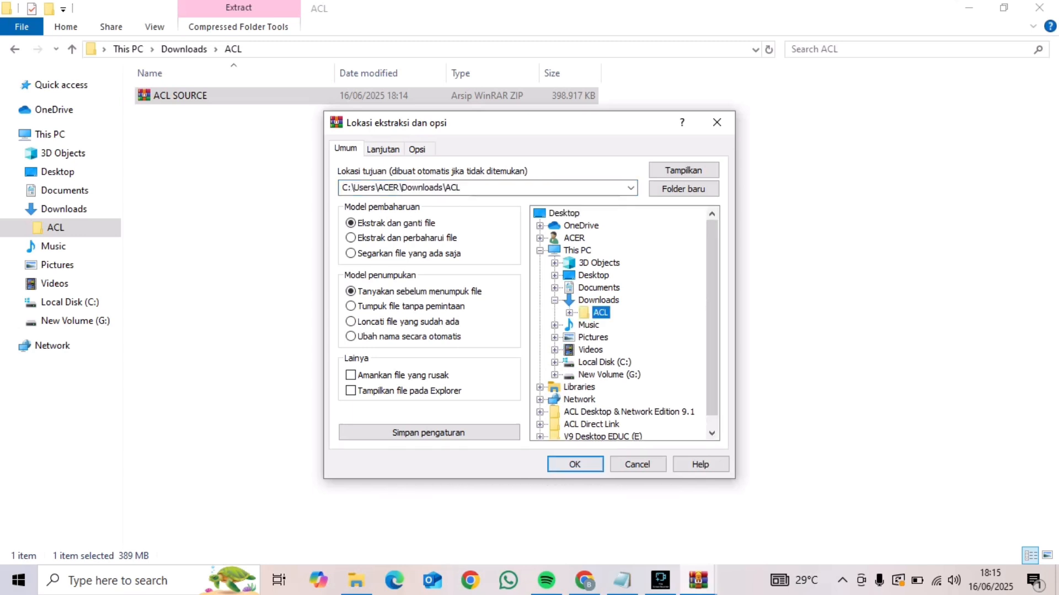
pyautogui.click(575, 463)
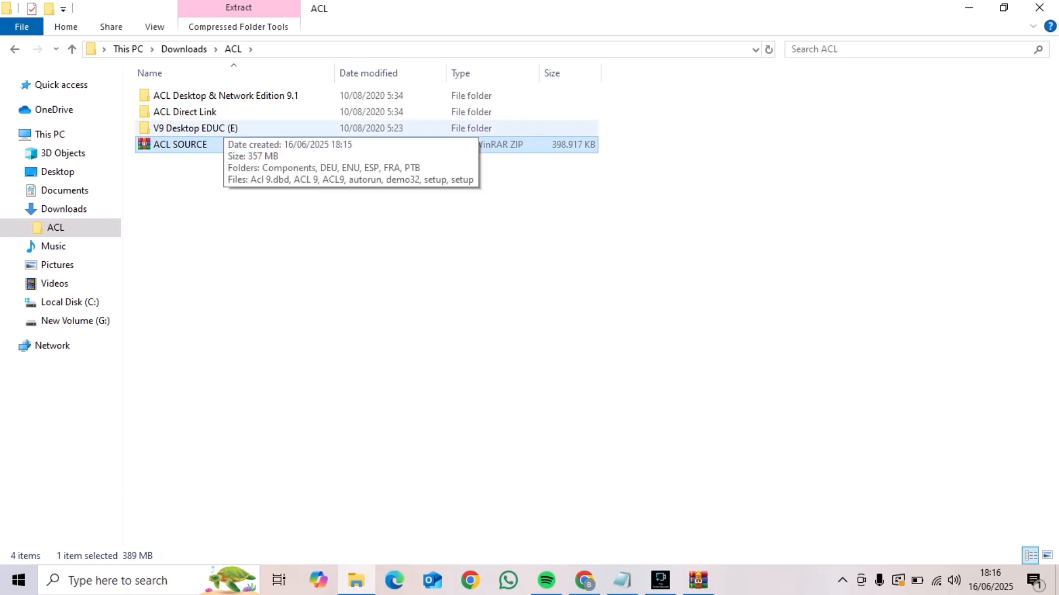
# Run the setup application from V9 Desktop EDUC (E) in English (United States) and choose to install ACL 9 Educational Edition
pyautogui.doubleClick(221, 127)
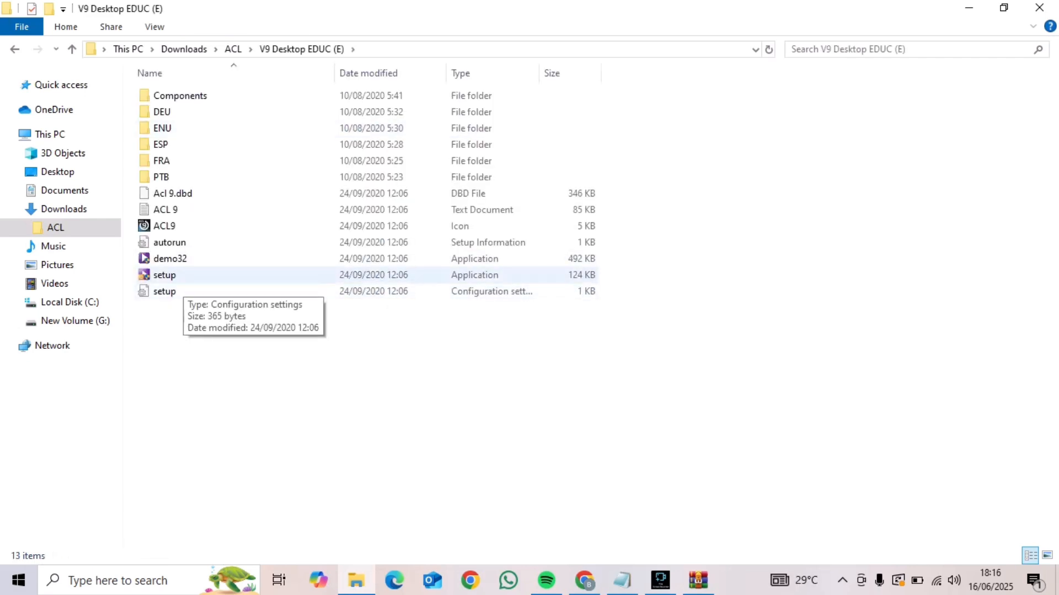
pyautogui.doubleClick(179, 275)
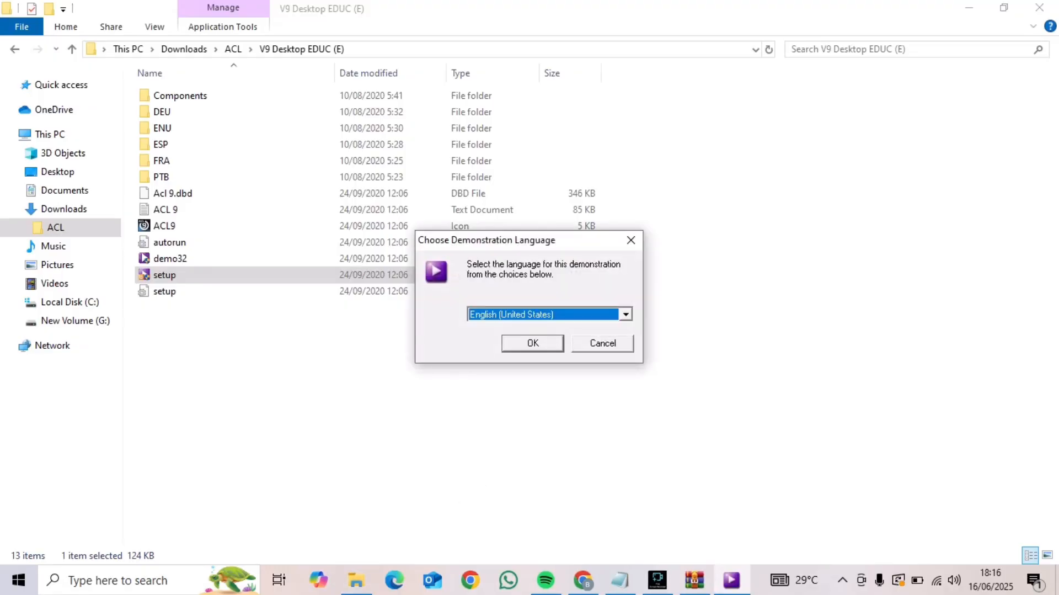
pyautogui.click(532, 342)
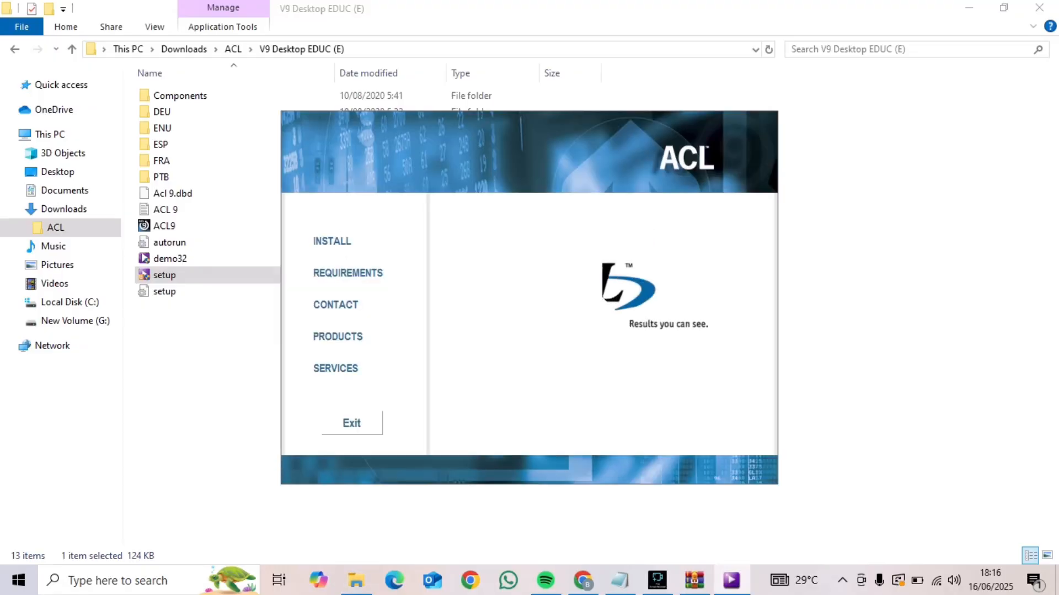
pyautogui.click(332, 241)
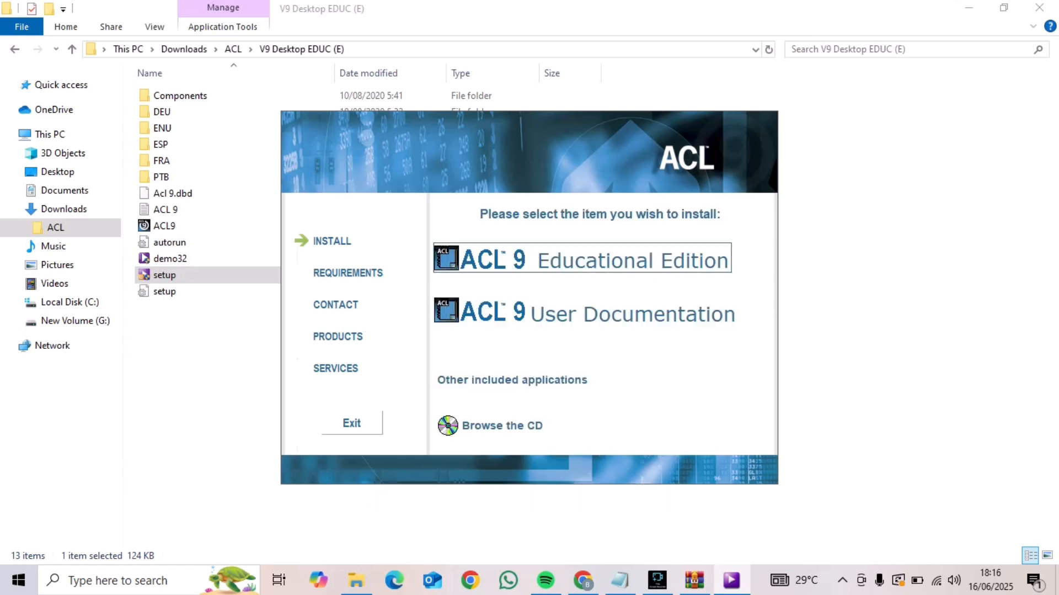
pyautogui.click(582, 258)
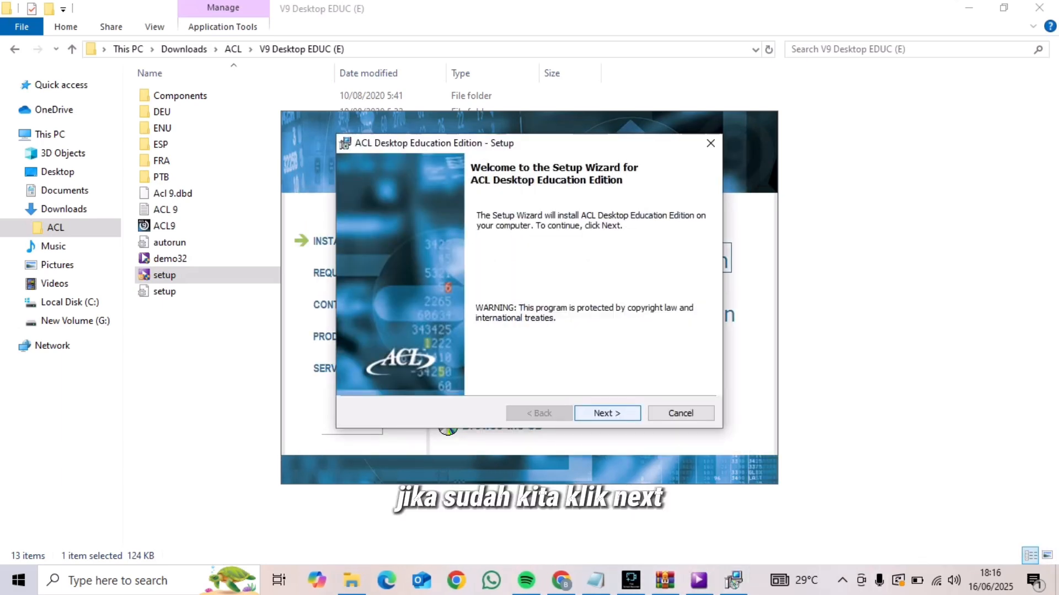
# Accept the license agreement and complete the ACL Desktop Education Edition installation with default settings, closing the readme file
pyautogui.press('Return')
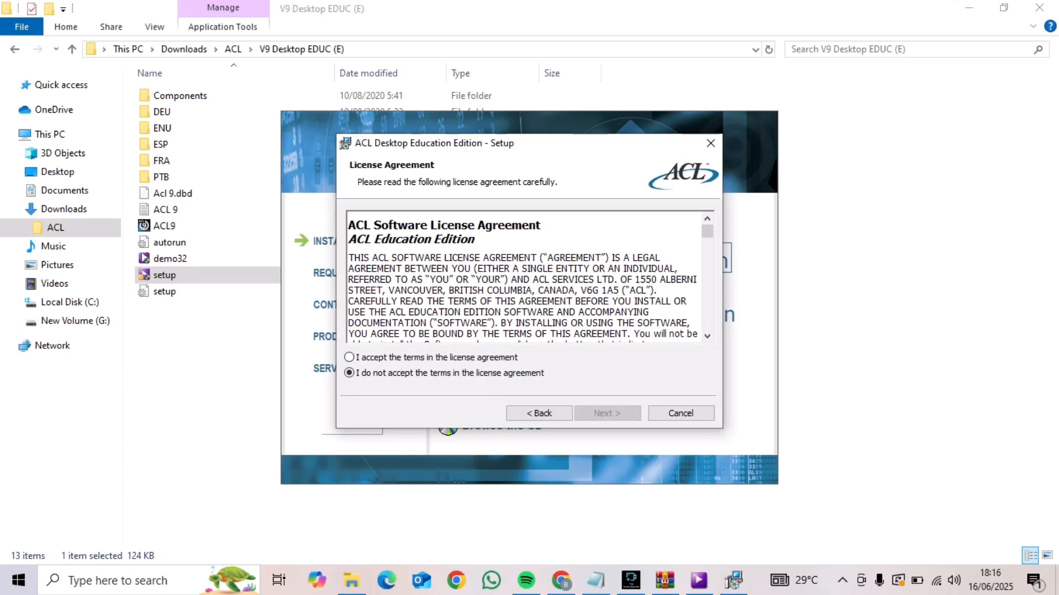
pyautogui.click(349, 357)
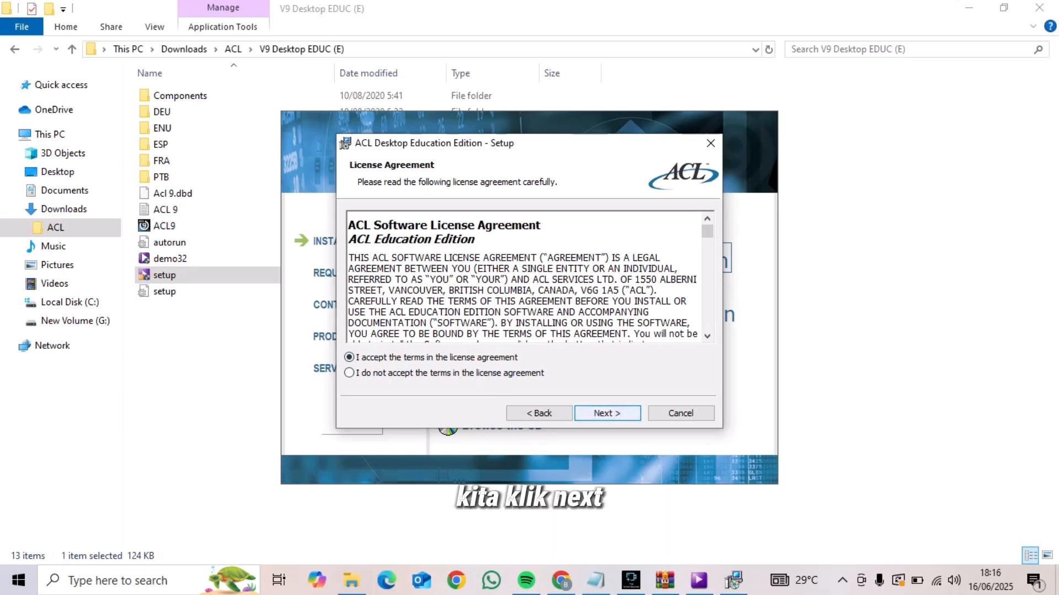
pyautogui.press('Return')
pyautogui.press('Return')
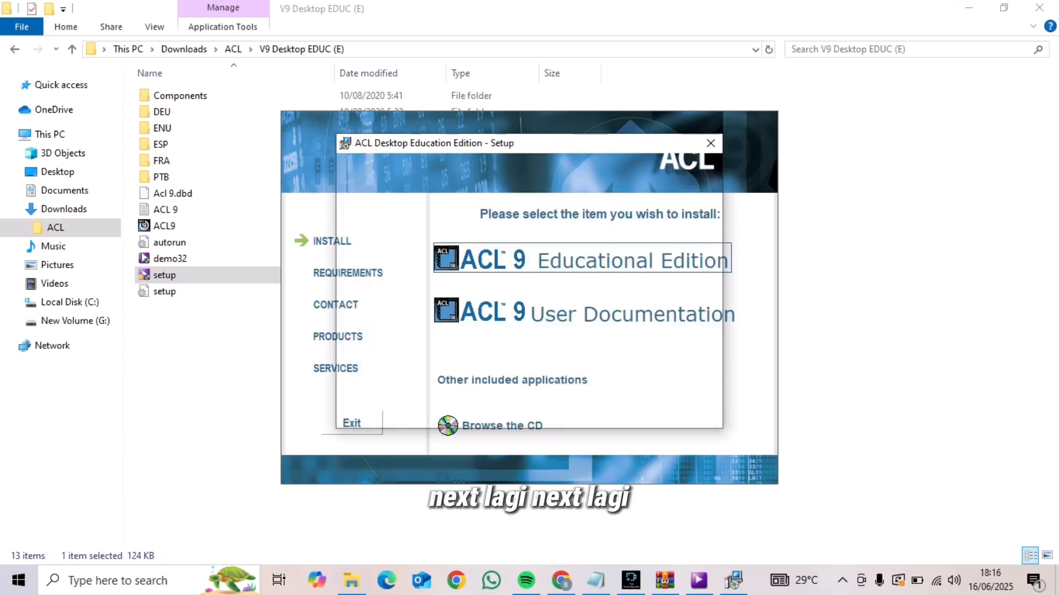
pyautogui.press('Return')
pyautogui.press('Return')
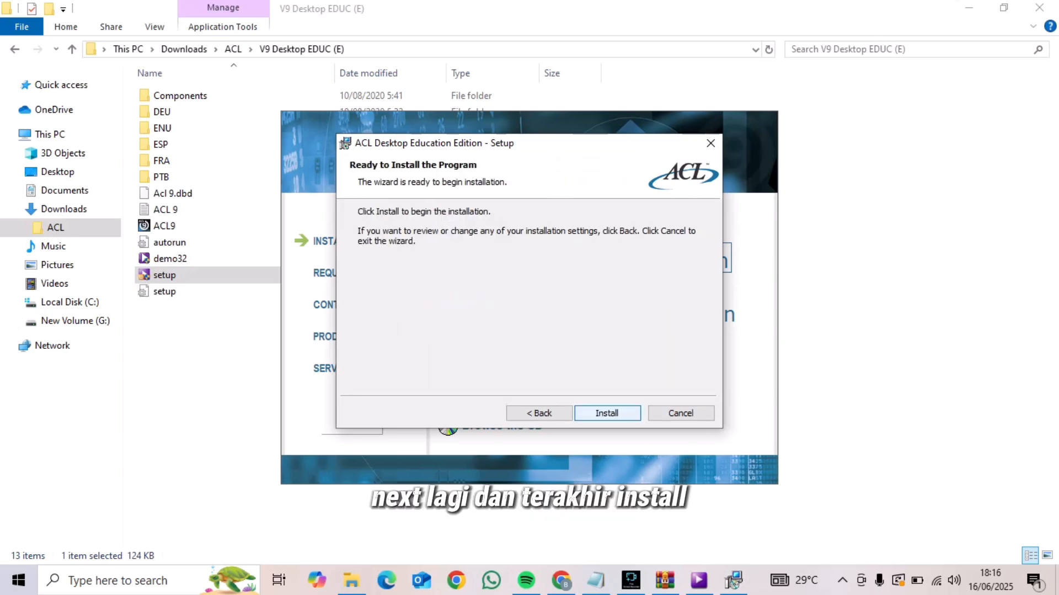
pyautogui.press('Return')
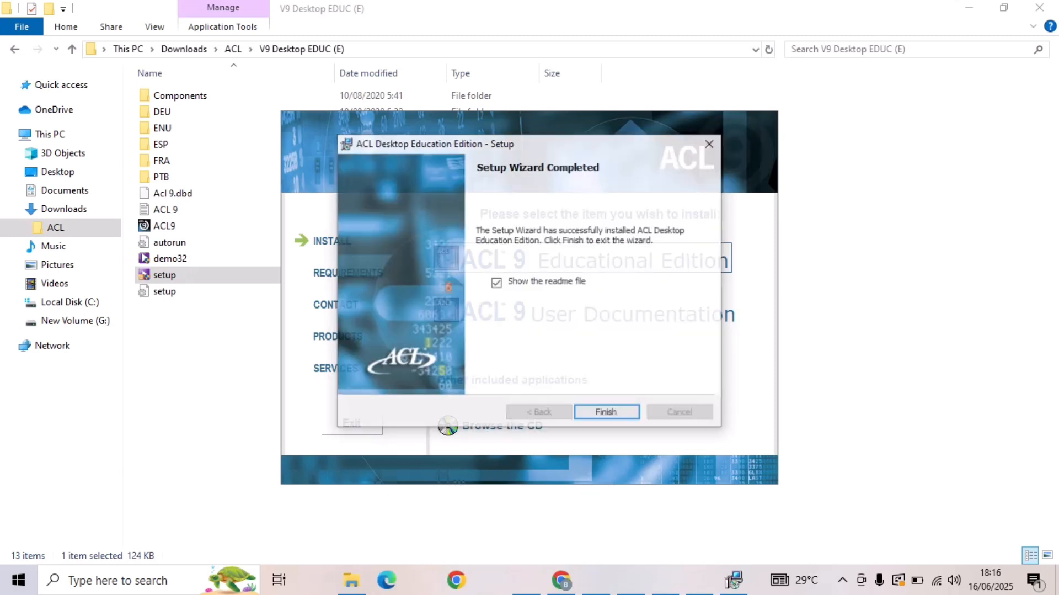
pyautogui.click(607, 413)
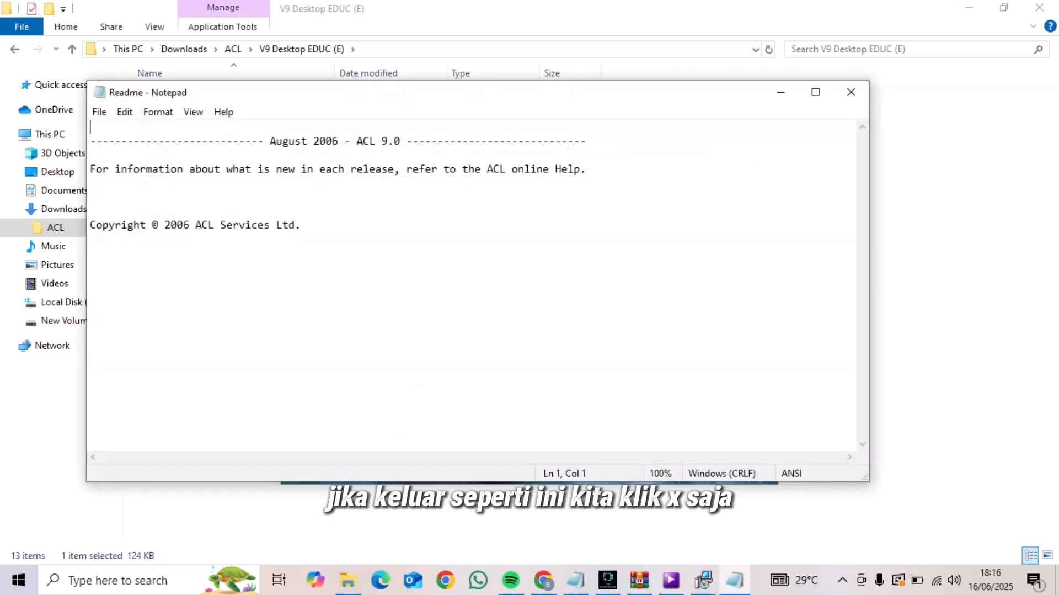
pyautogui.click(851, 92)
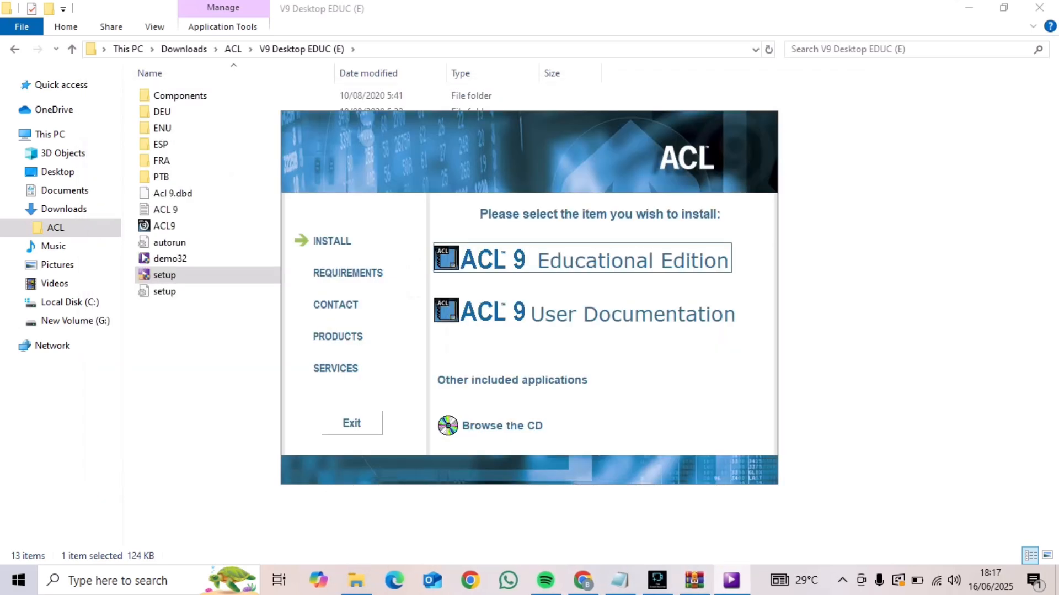
# Search Windows for the installed ACL Desktop Education Edition app and launch it
pyautogui.press('super+s')
pyautogui.write('a')
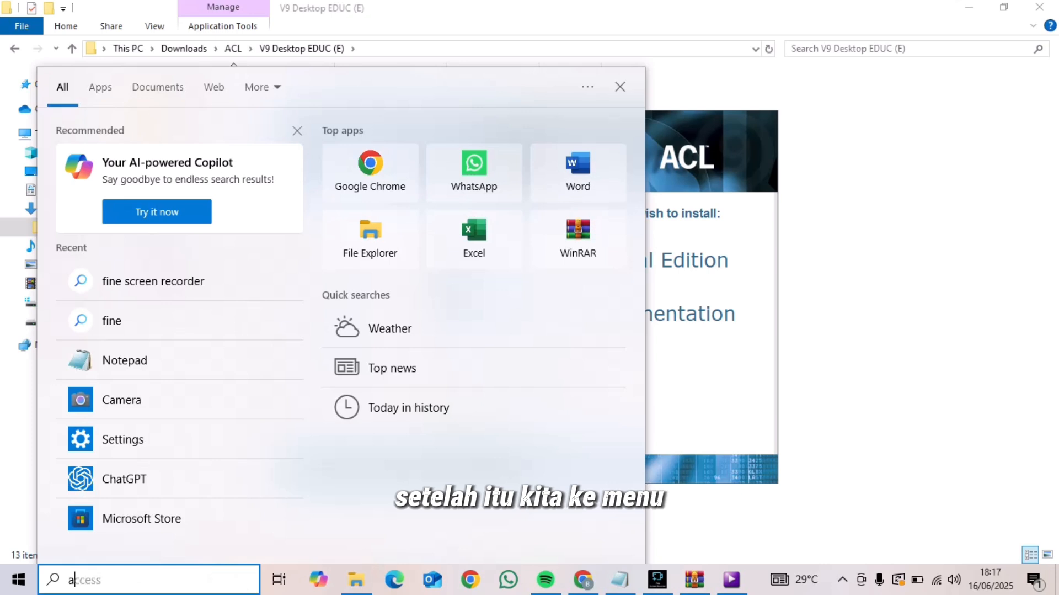
pyautogui.write('cl')
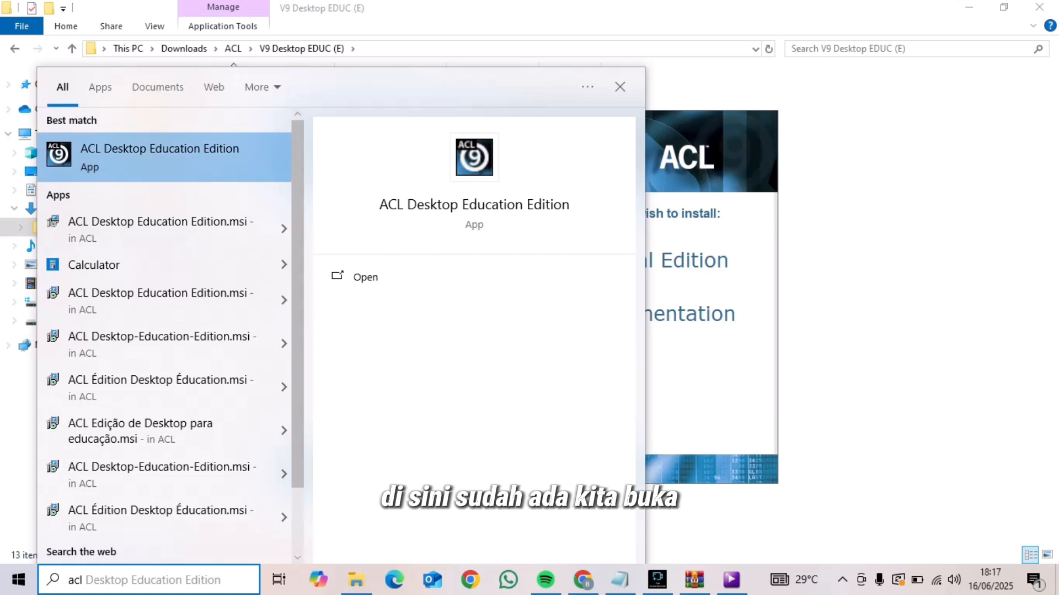
pyautogui.press('Return')
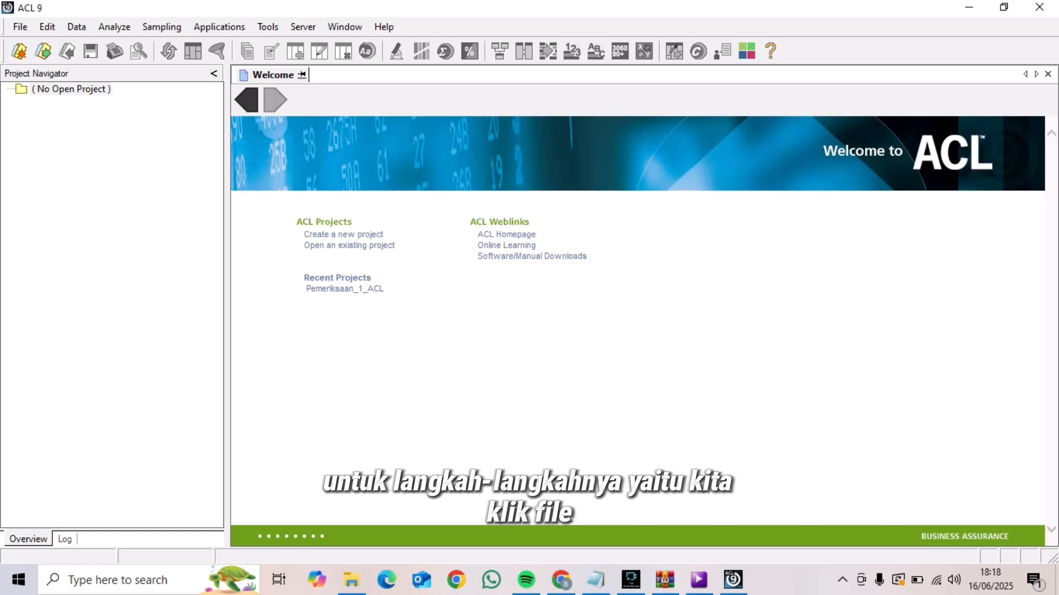
# Create a new project named Pemeriksaan_1_ACL in Sample Data Files, replacing the existing project file
pyautogui.click(20, 26)
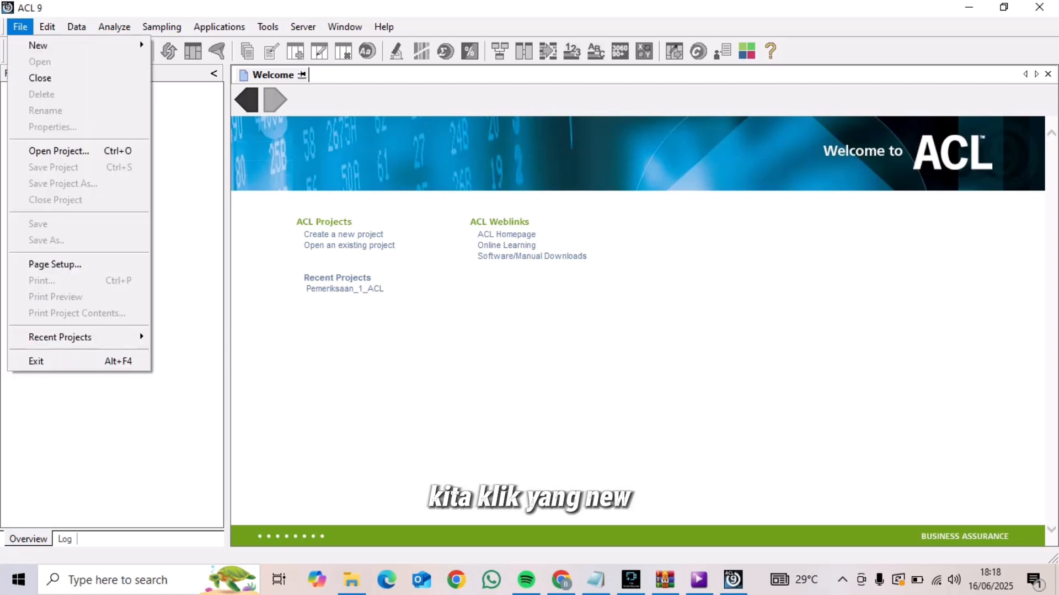
pyautogui.moveTo(39, 45)
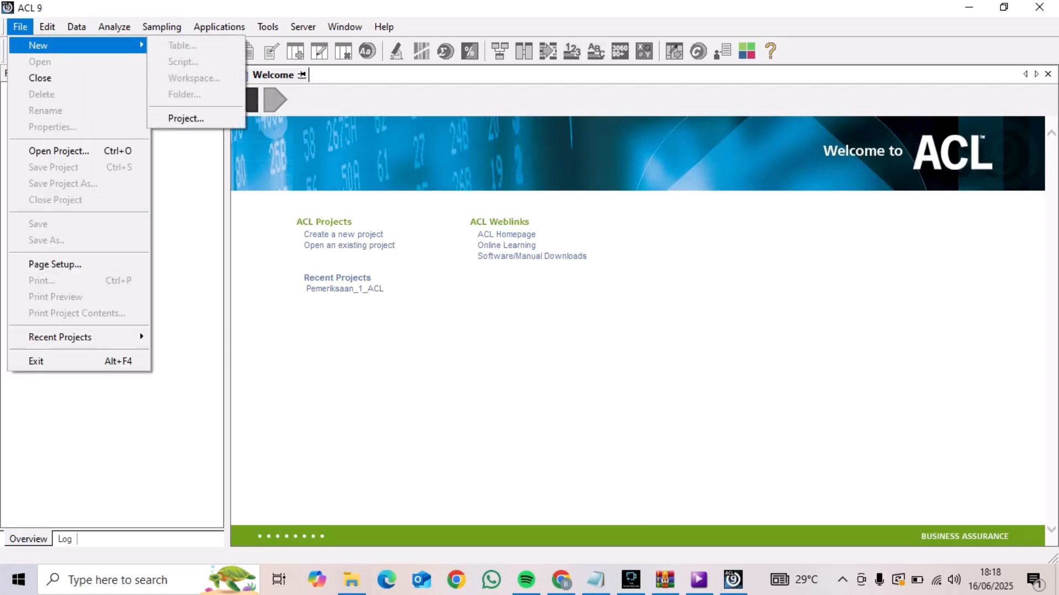
pyautogui.click(186, 118)
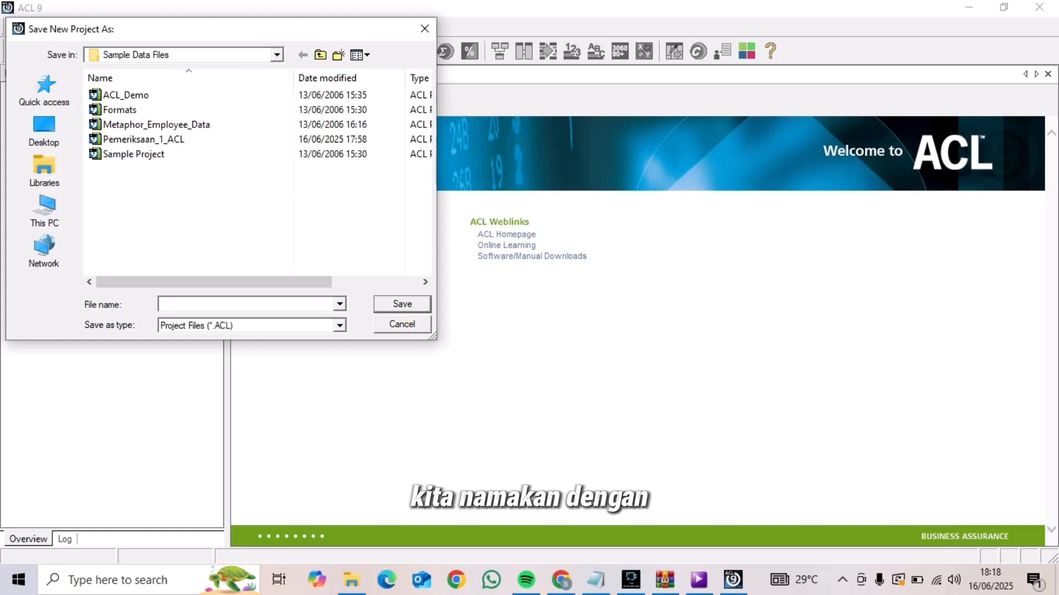
pyautogui.write('Pemer')
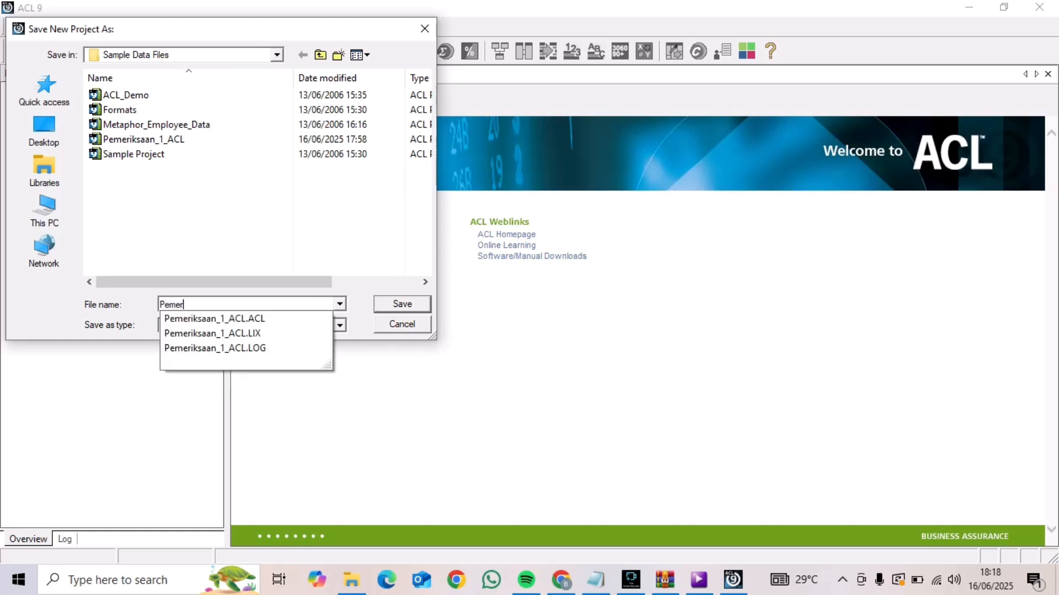
pyautogui.press('Down')
pyautogui.press('BackSpace')
pyautogui.press('BackSpace')
pyautogui.press('BackSpace')
pyautogui.press('BackSpace')
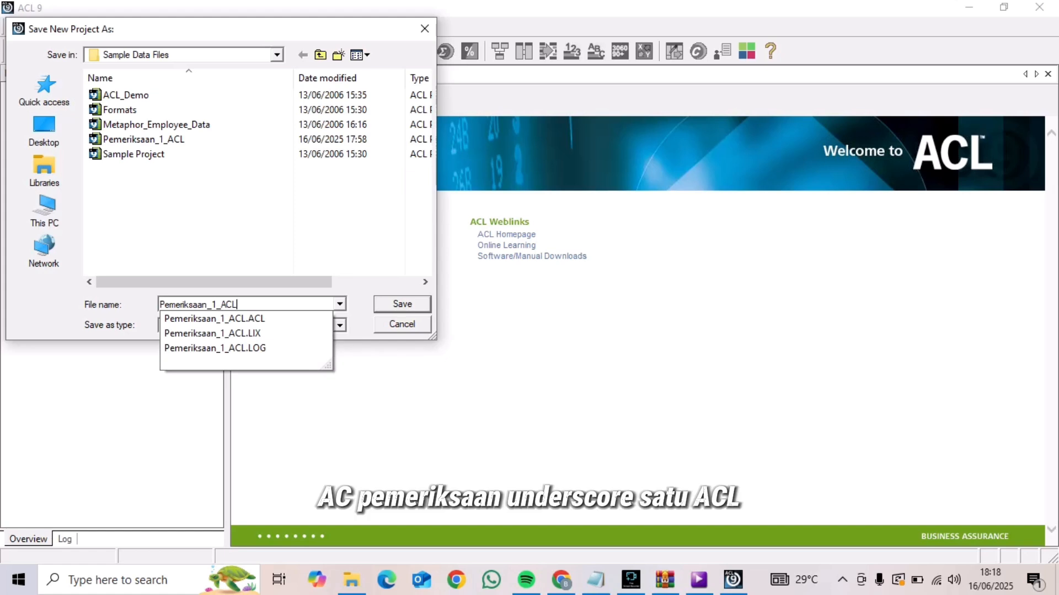
pyautogui.click(402, 304)
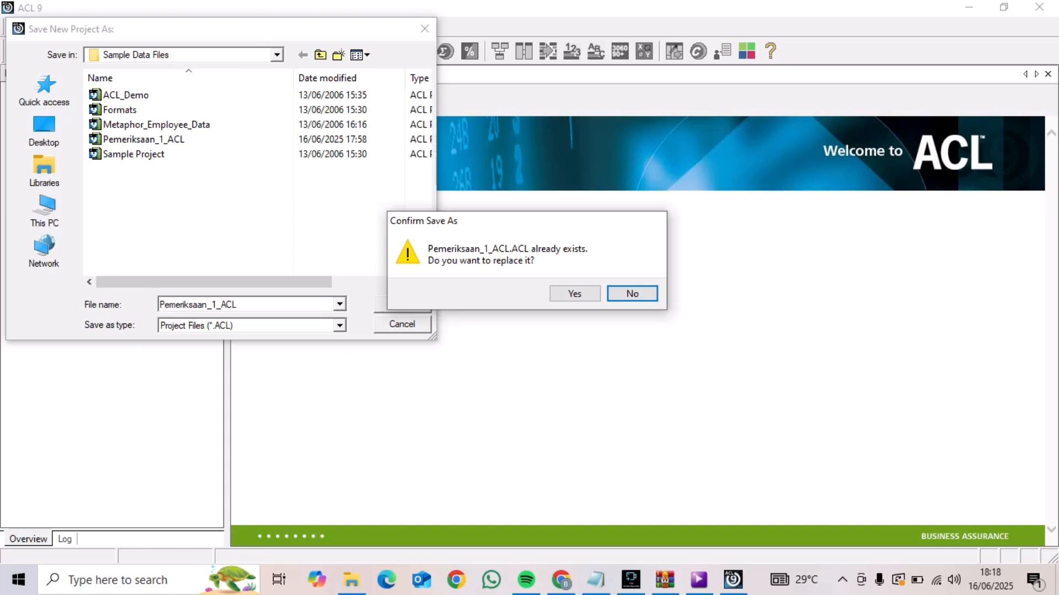
pyautogui.click(575, 294)
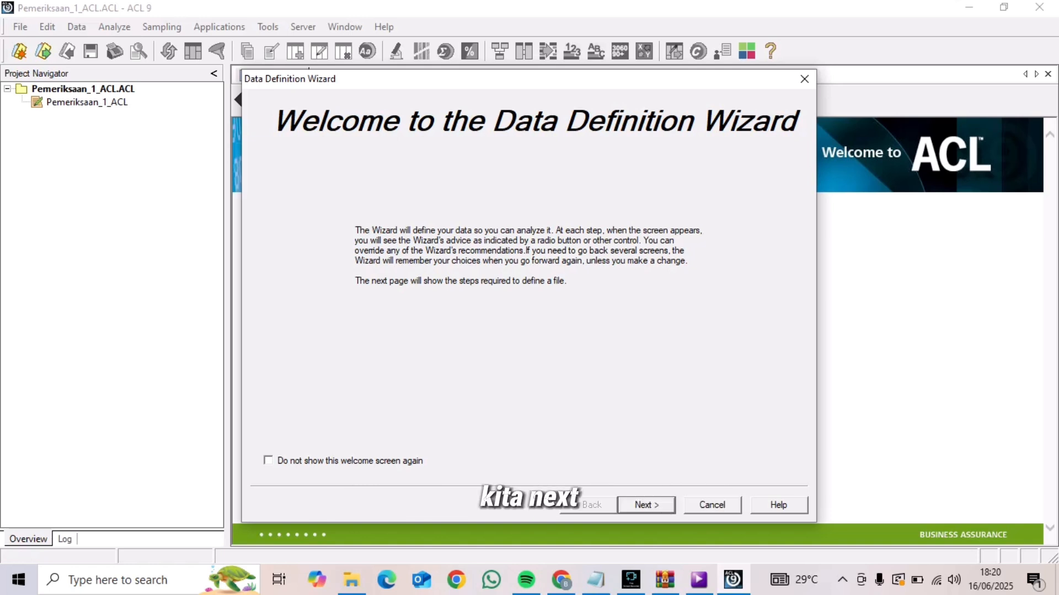
# Select the disk file Acceptable_Codes as the table's data source, keeping the ASCII character set and Access database format
pyautogui.press('Return')
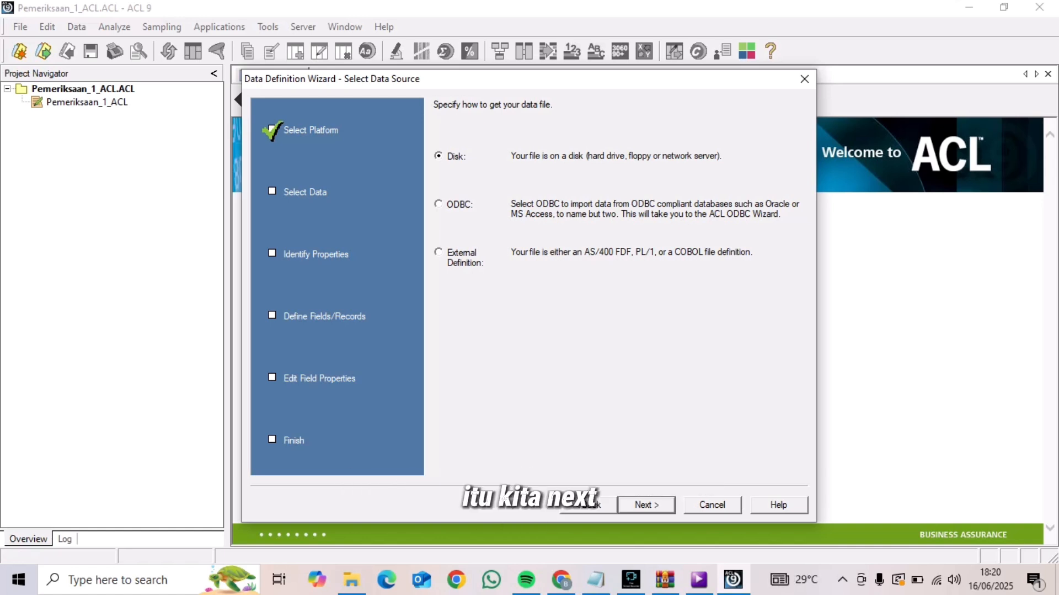
pyautogui.press('Return')
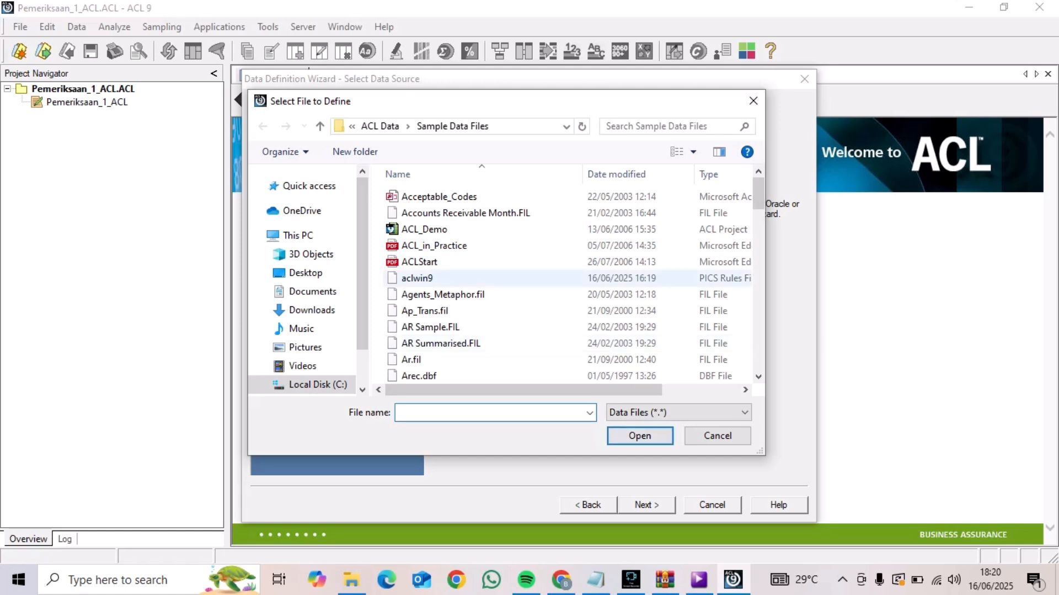
pyautogui.click(439, 196)
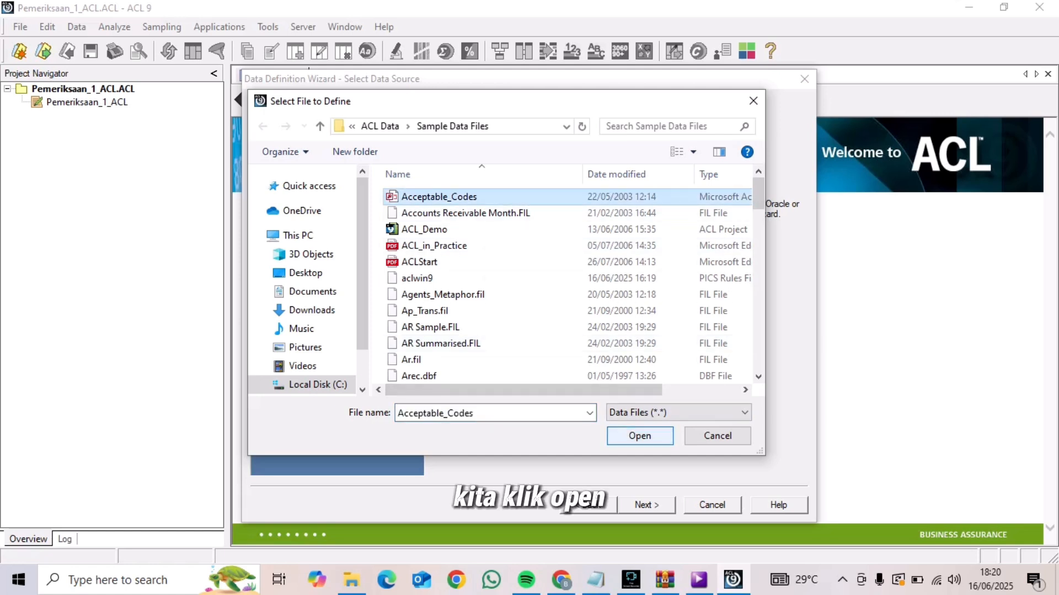
pyautogui.click(639, 435)
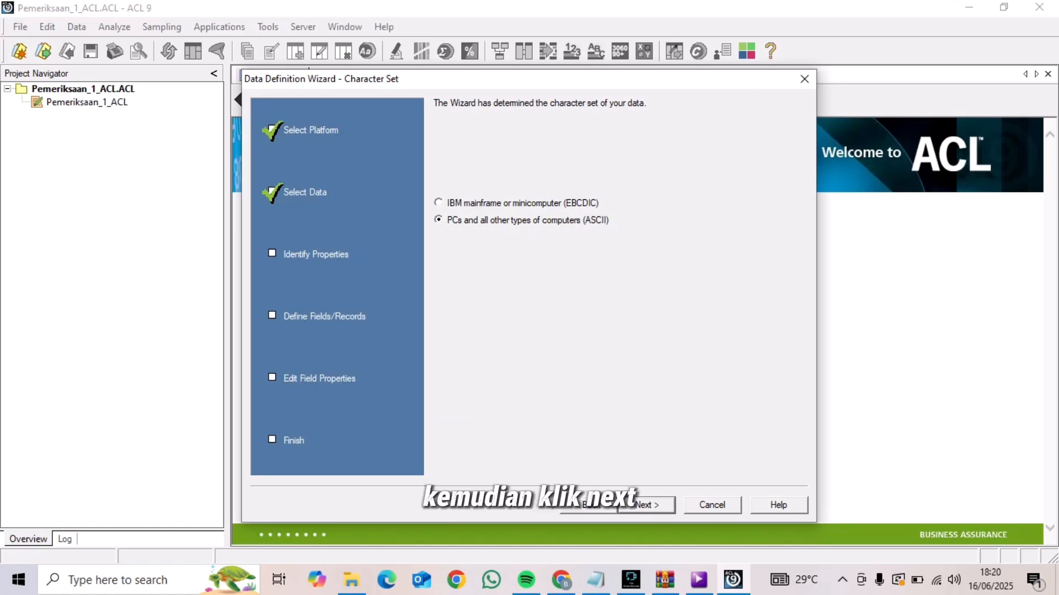
pyautogui.click(647, 504)
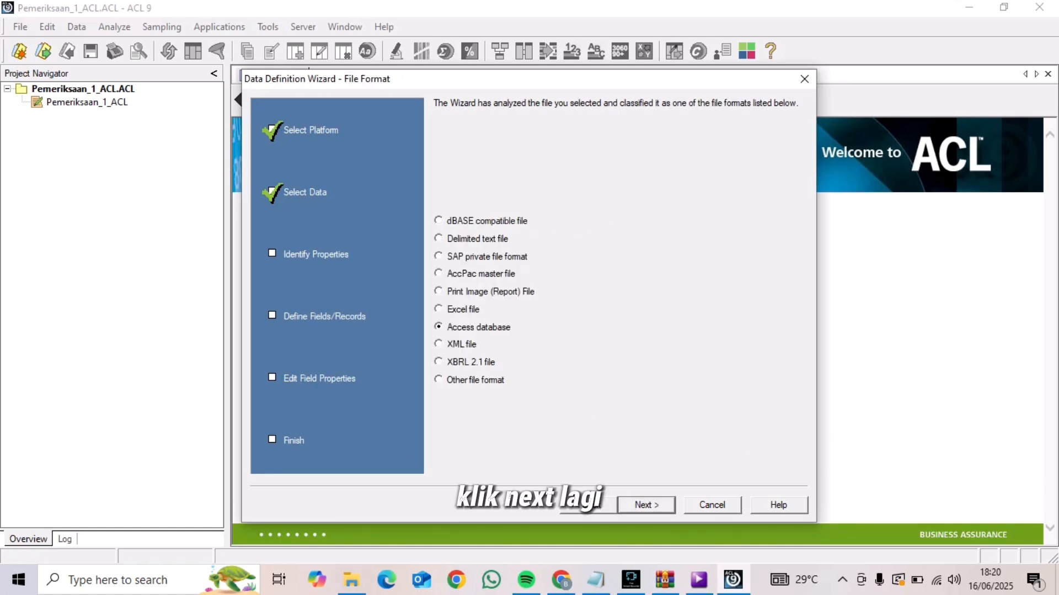
pyautogui.click(646, 505)
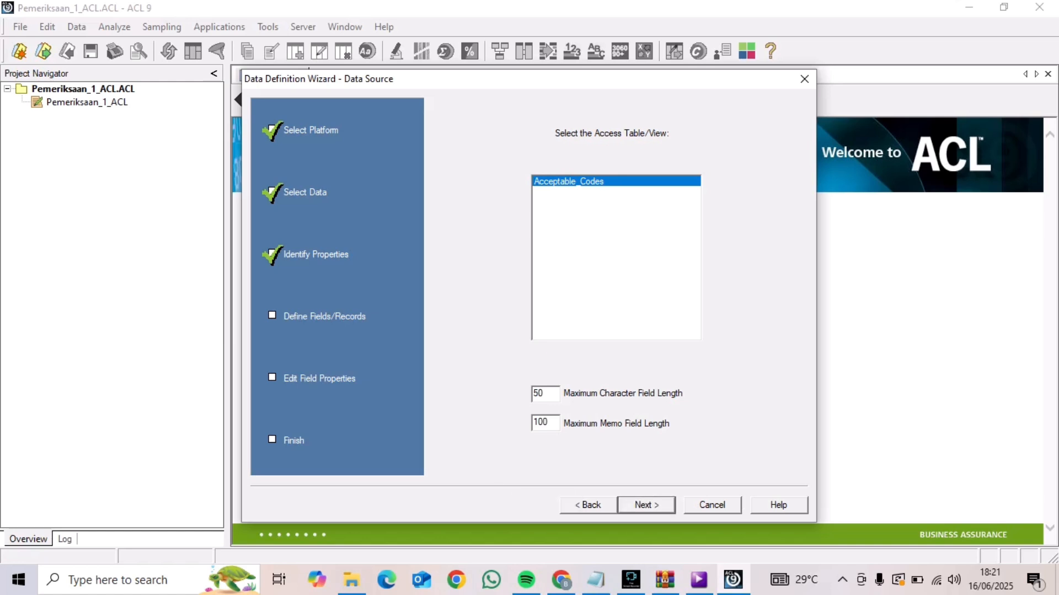
# Import the Acceptable_Codes table with default field lengths, overwriting Credit_Cards_Metaphor.xls as the data file, and save the table as Credit_Cards_Metaphor
pyautogui.press('Return')
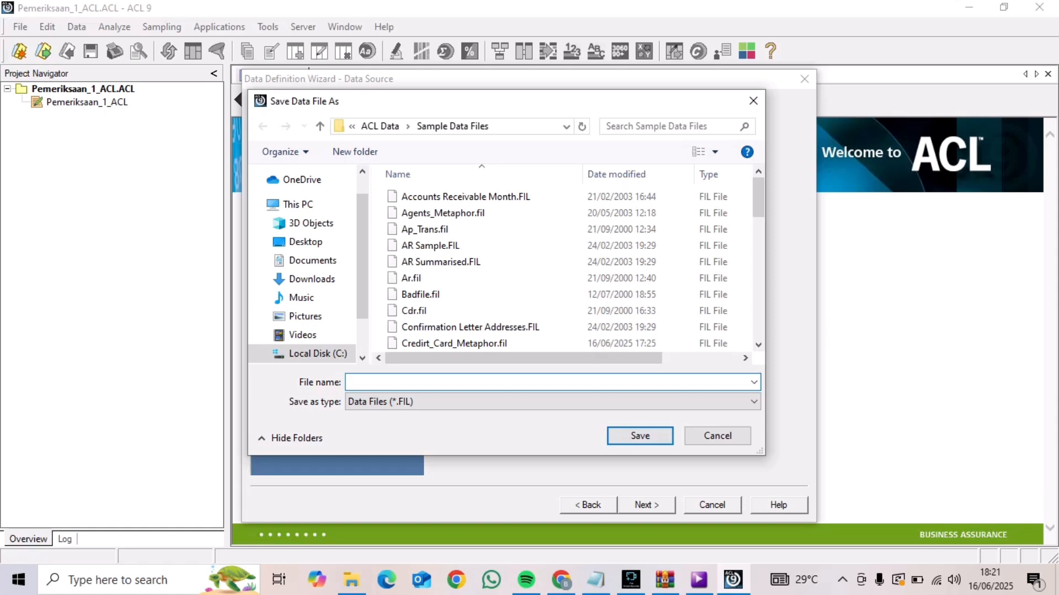
pyautogui.write('Credit_')
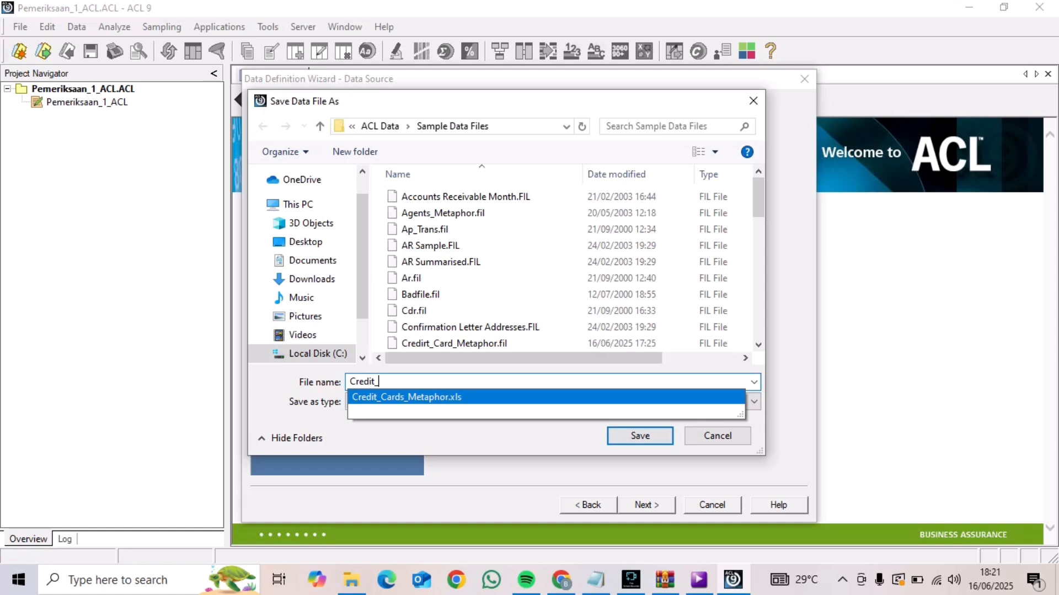
pyautogui.click(407, 397)
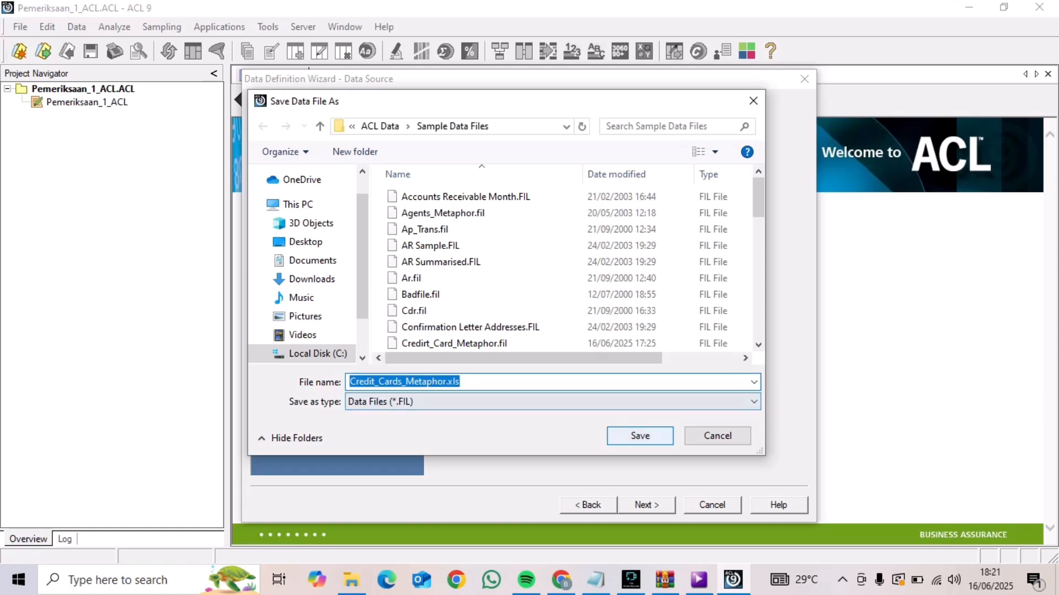
pyautogui.click(640, 436)
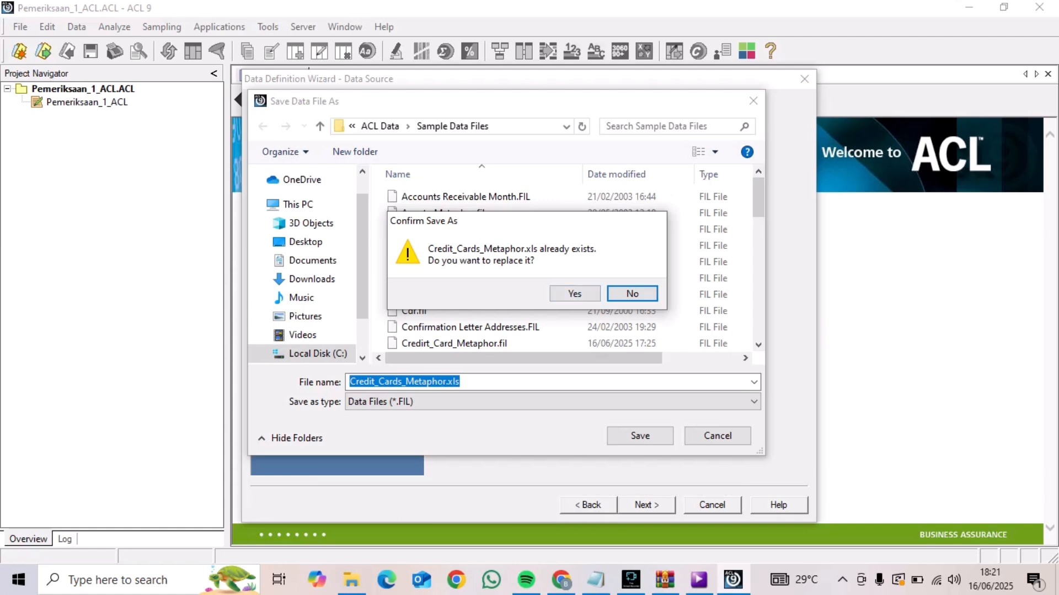
pyautogui.press('Left')
pyautogui.press('Return')
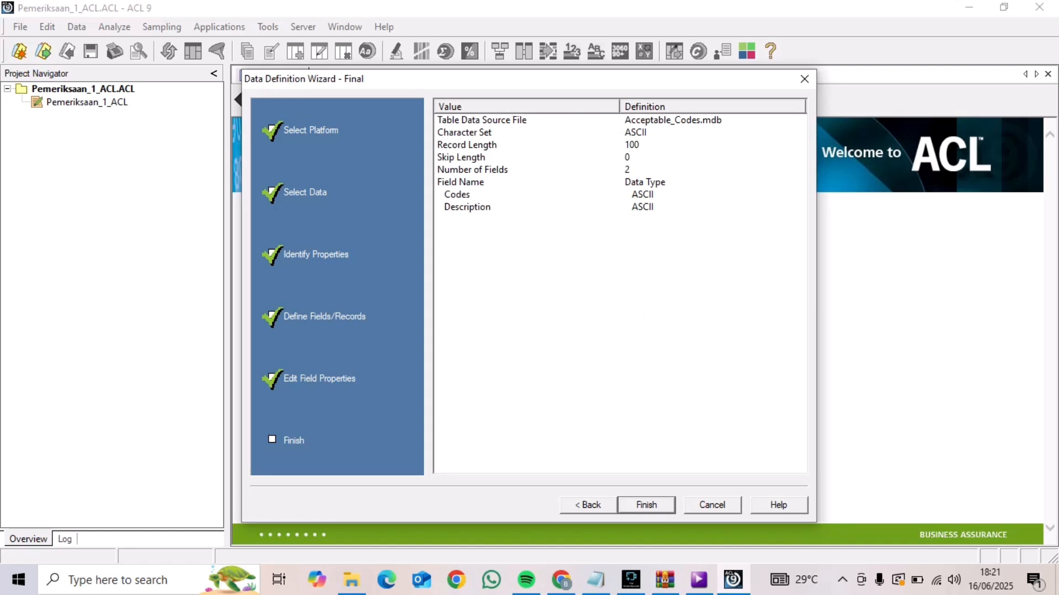
pyautogui.press('Return')
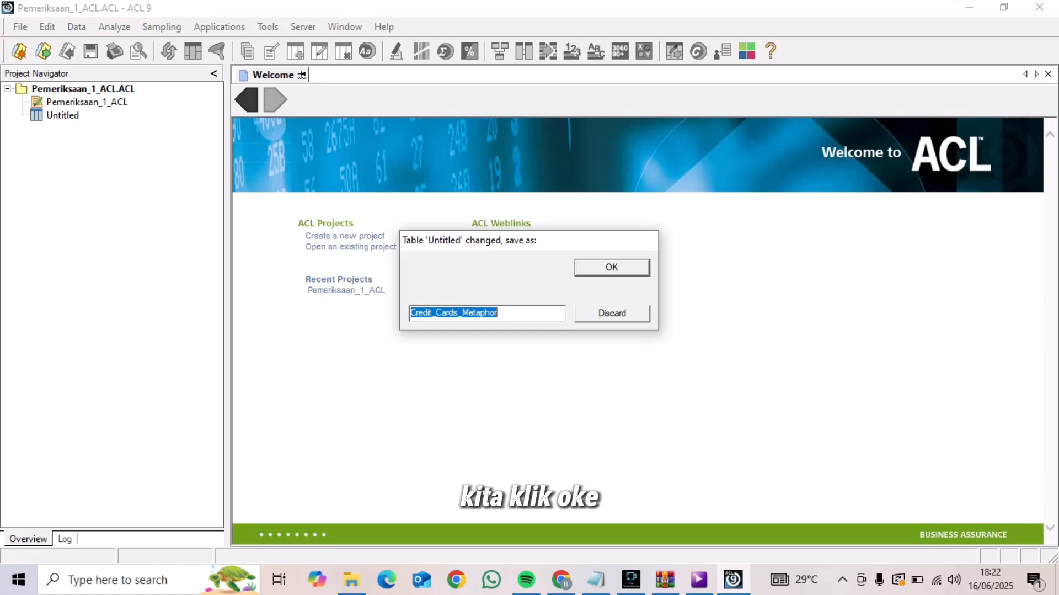
pyautogui.click(612, 267)
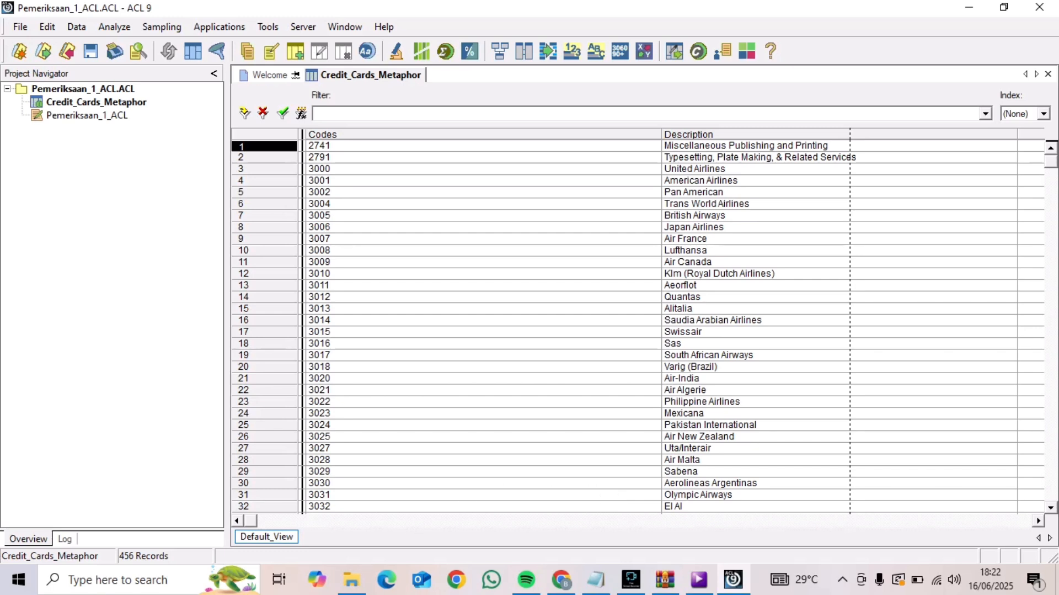
# Start another new table in the project and select Unacceptable_Codes.txt on disk as its data source
pyautogui.press('alt')
pyautogui.click(19, 26)
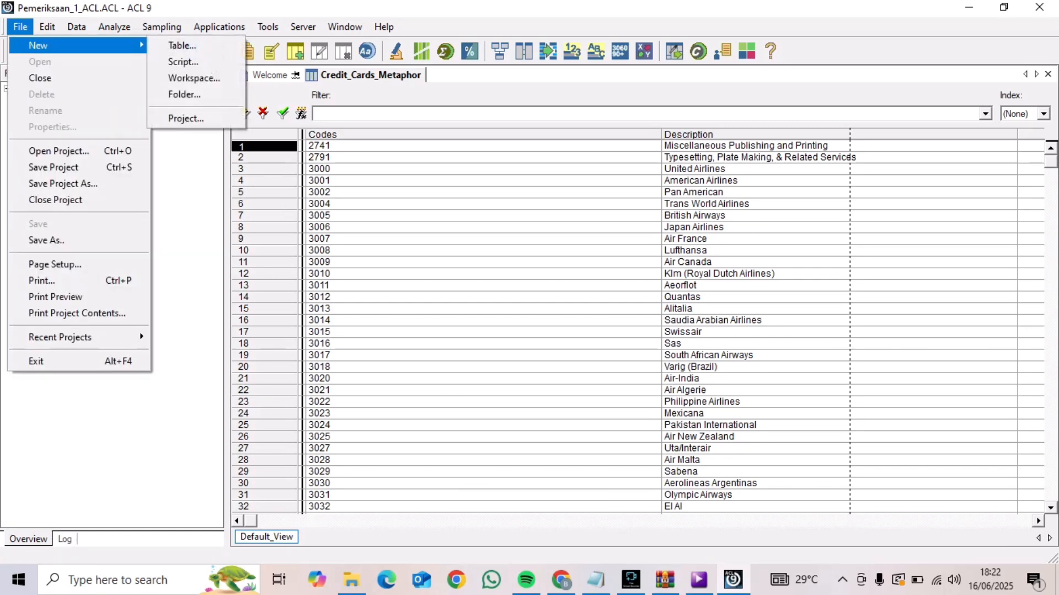
pyautogui.moveTo(162, 26)
pyautogui.moveTo(20, 27)
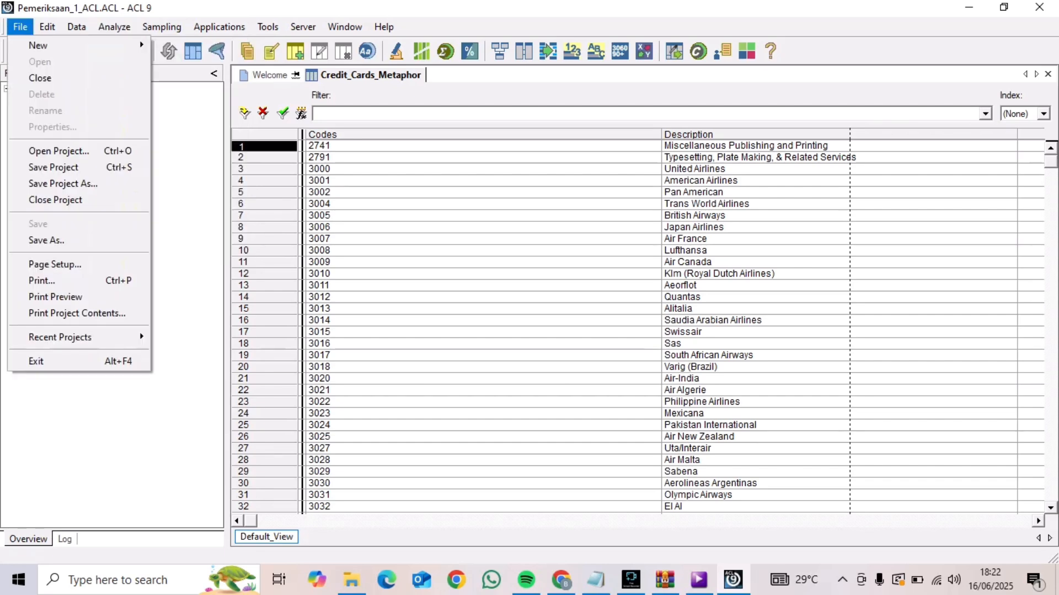
pyautogui.moveTo(38, 45)
pyautogui.click(182, 45)
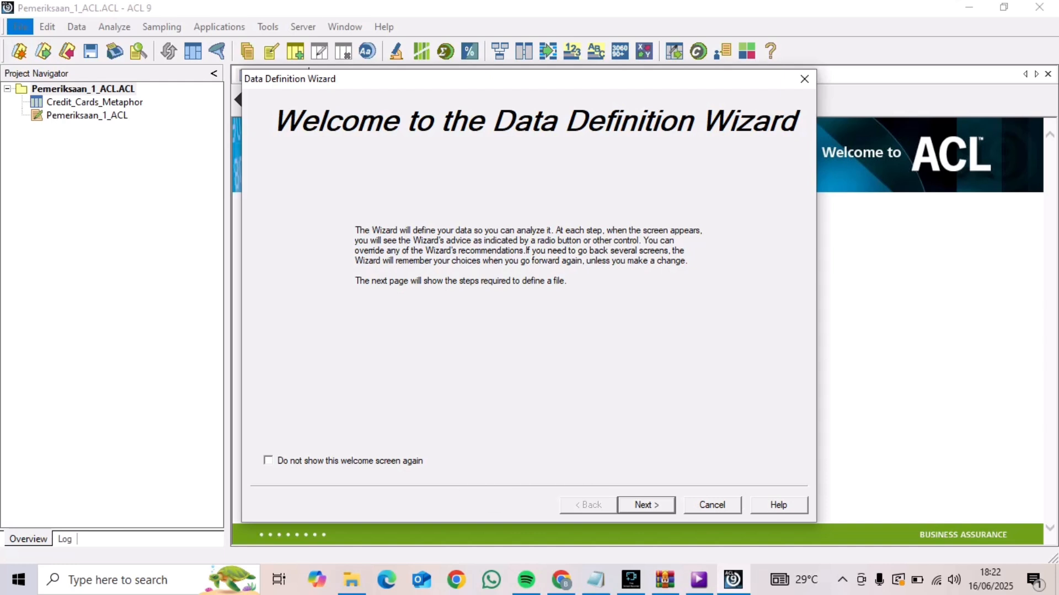
pyautogui.click(647, 505)
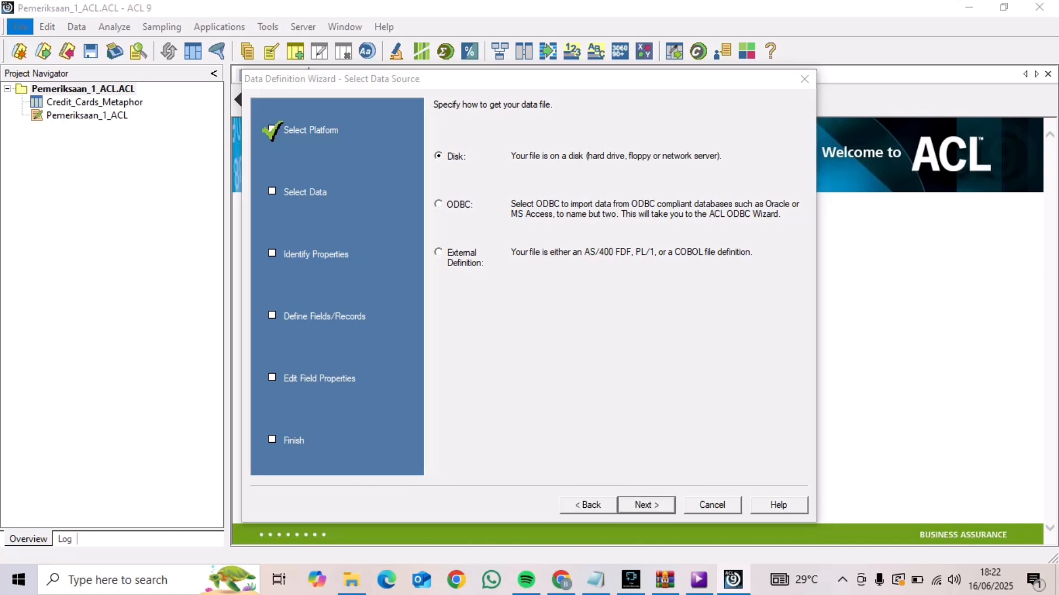
pyautogui.click(646, 505)
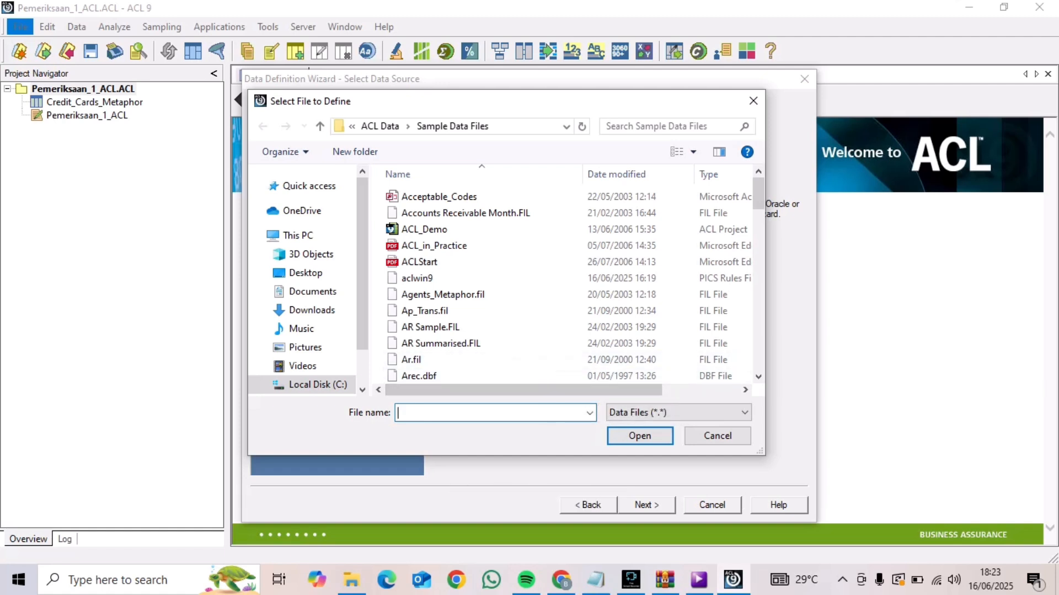
pyautogui.write('Unc')
pyautogui.press('BackSpace')
pyautogui.write('a')
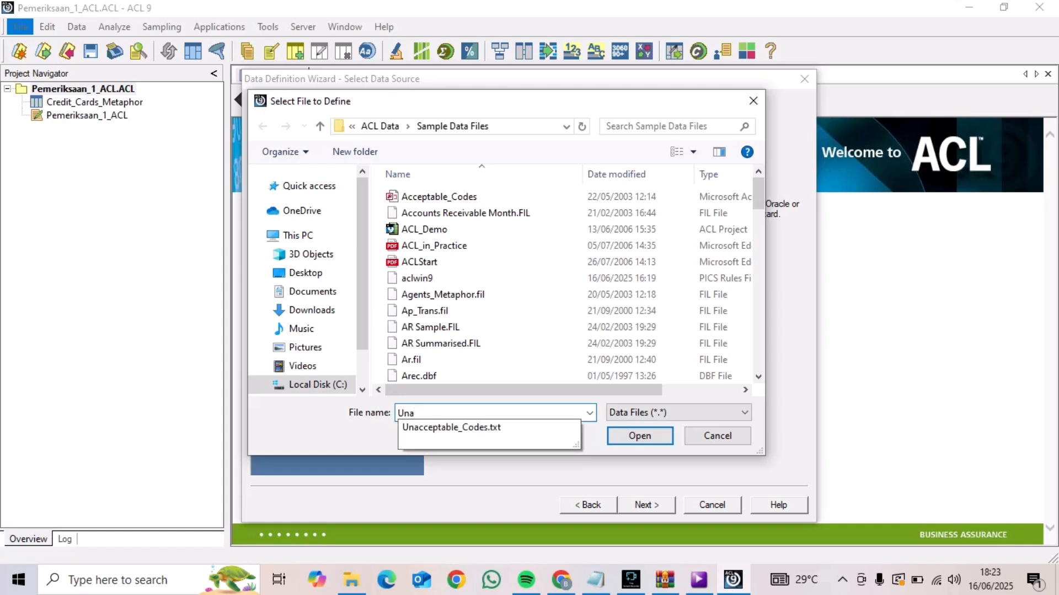
pyautogui.click(452, 427)
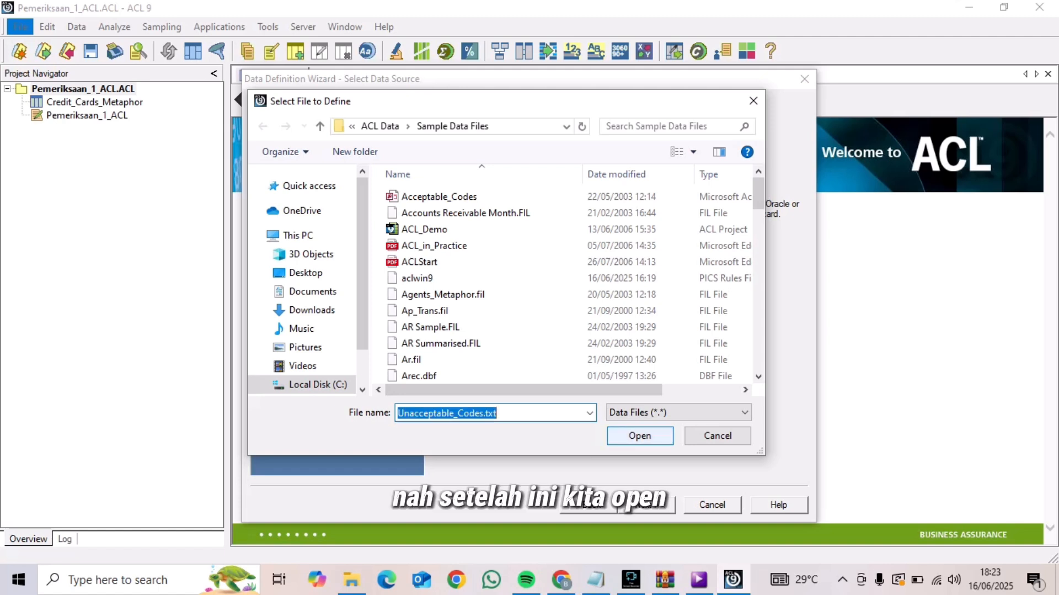
pyautogui.press('Return')
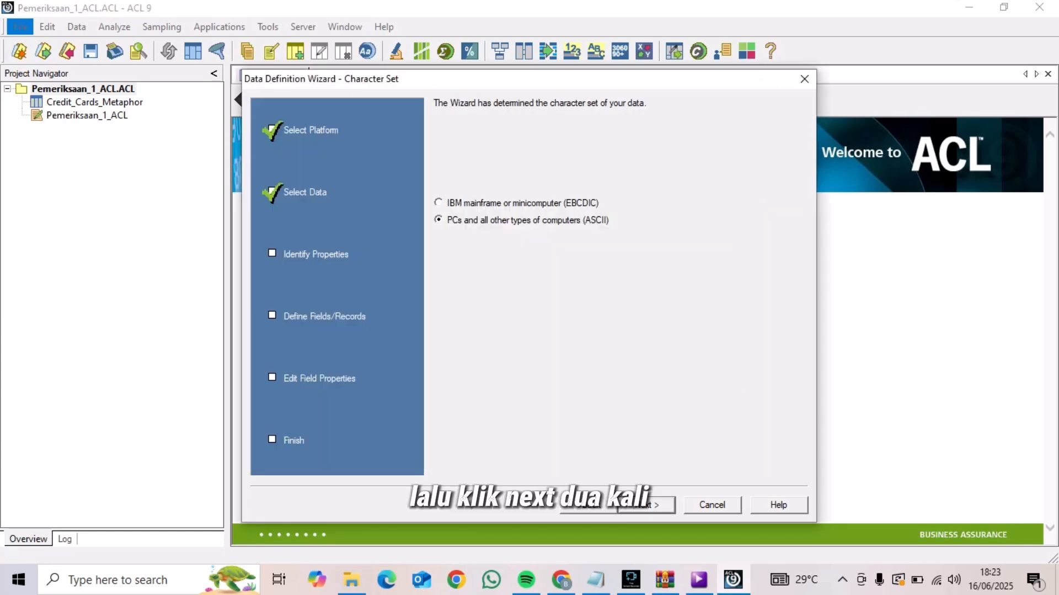
# Accept ASCII, the suggested file format, variable length with record length 160, single record type and the proposed field separators for Unacceptable_Codes.txt
pyautogui.press('Return')
pyautogui.press('Return')
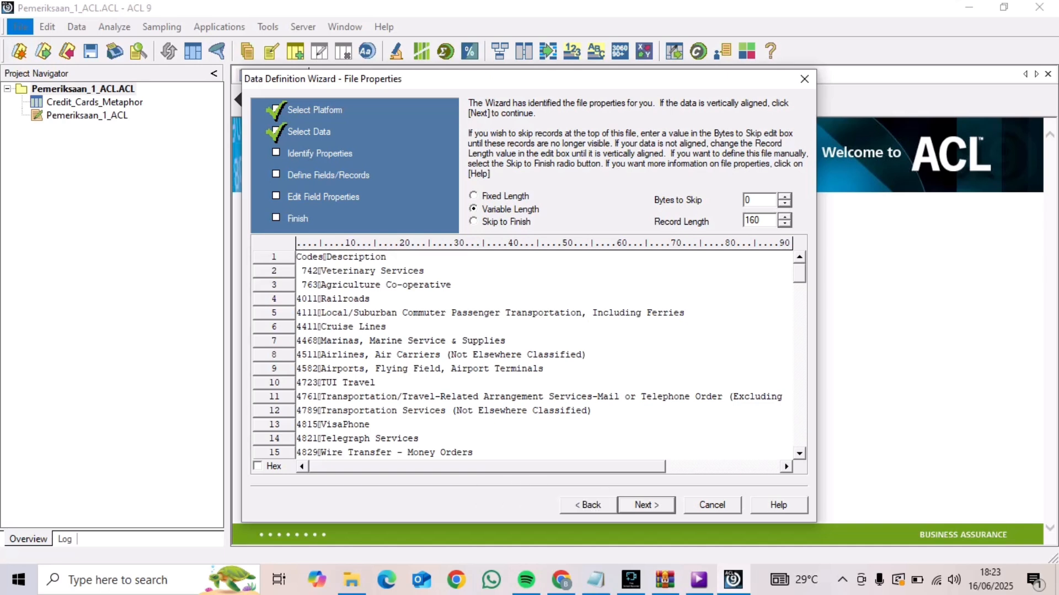
pyautogui.press('Return')
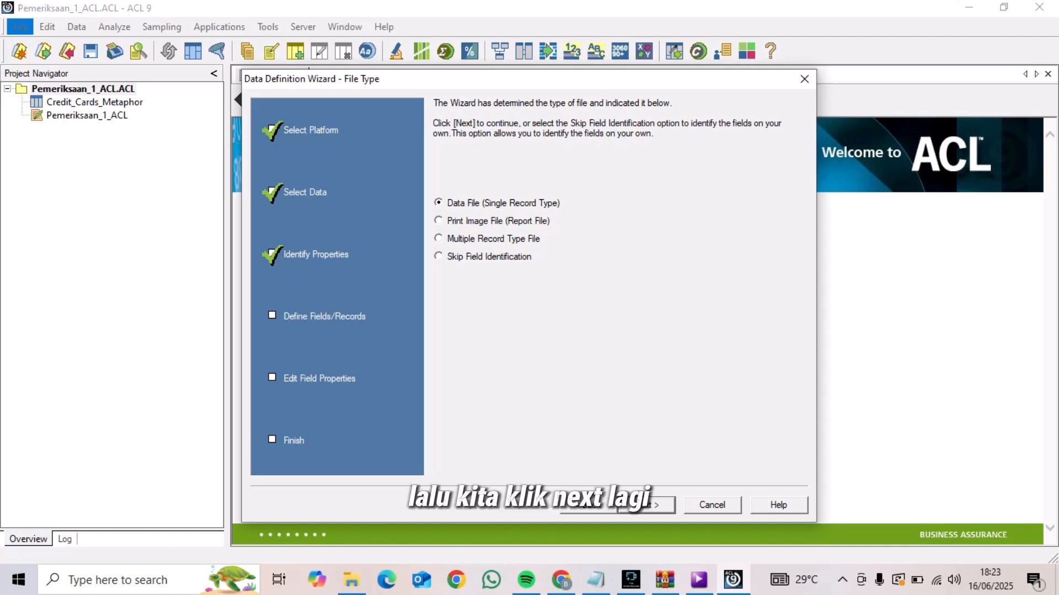
pyautogui.press('Return')
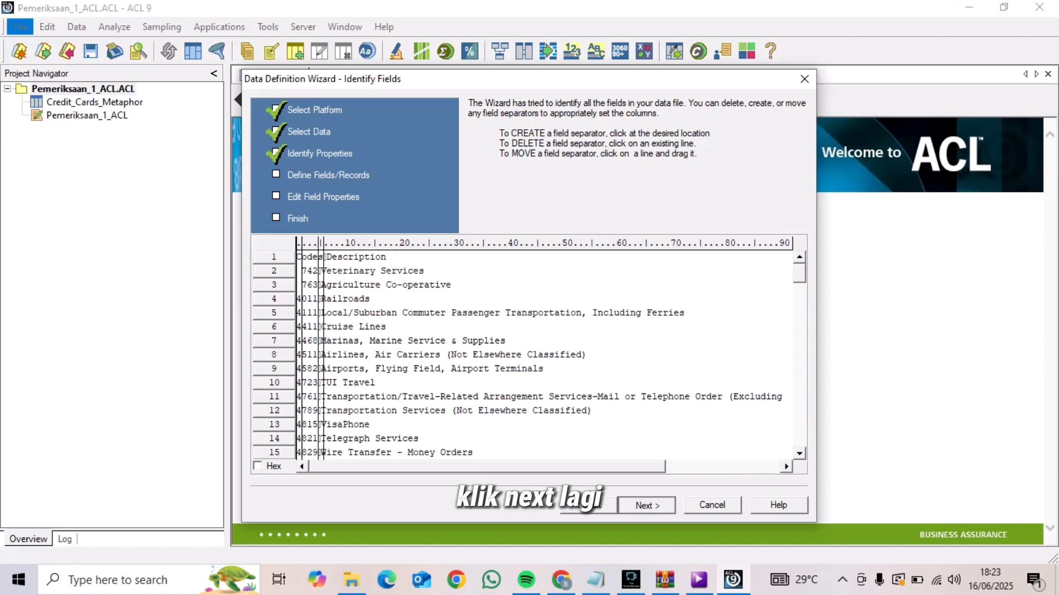
pyautogui.press('Return')
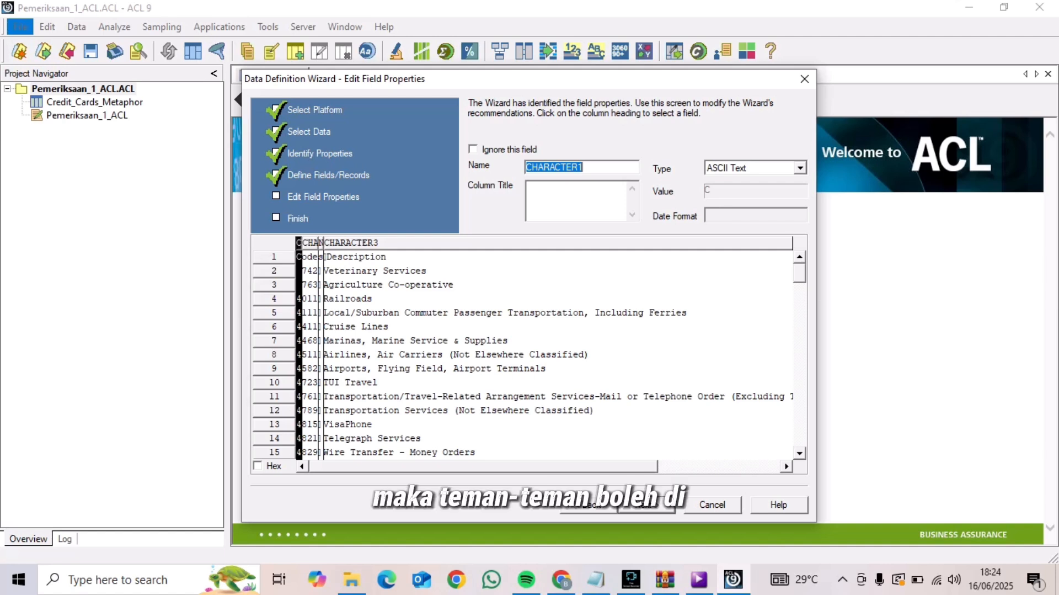
# Keep CHARACTER1 as ASCII Text, complete the Unacceptable_Codes.txt definition and save the table as Unacceptable_Codes
pyautogui.click(800, 167)
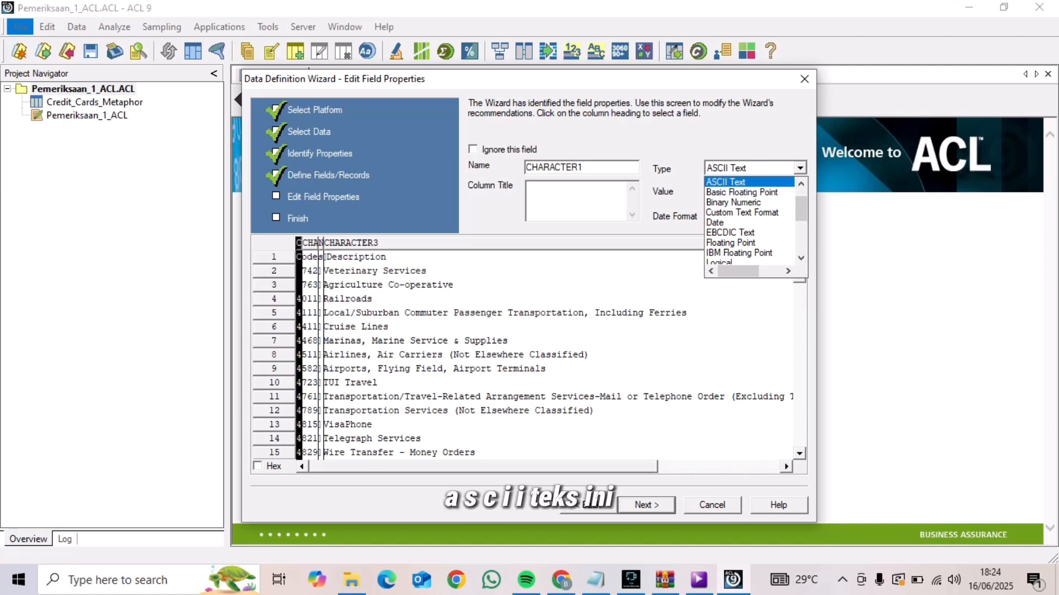
pyautogui.click(726, 182)
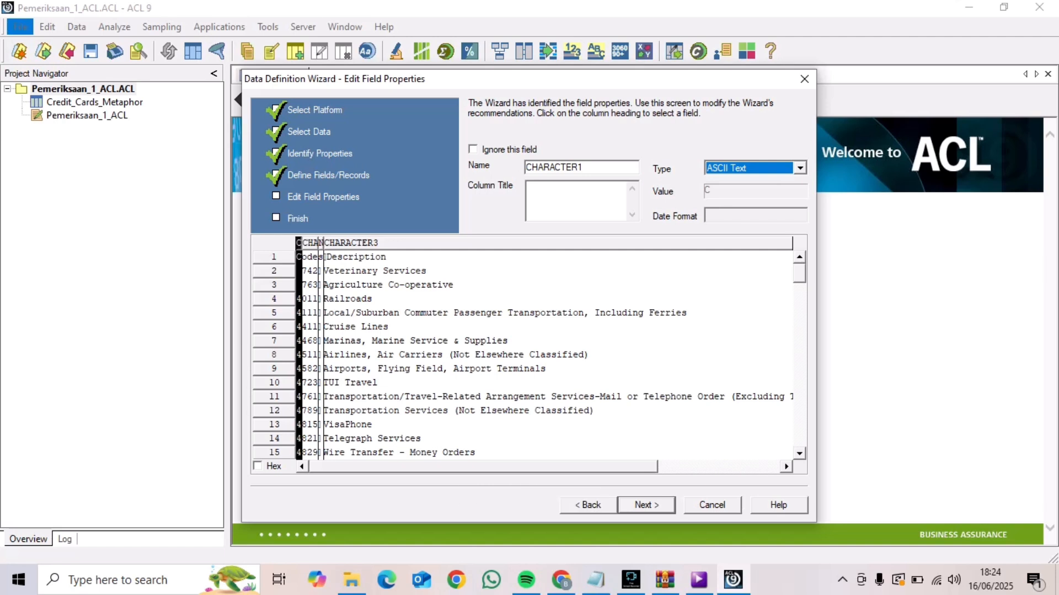
pyautogui.click(646, 504)
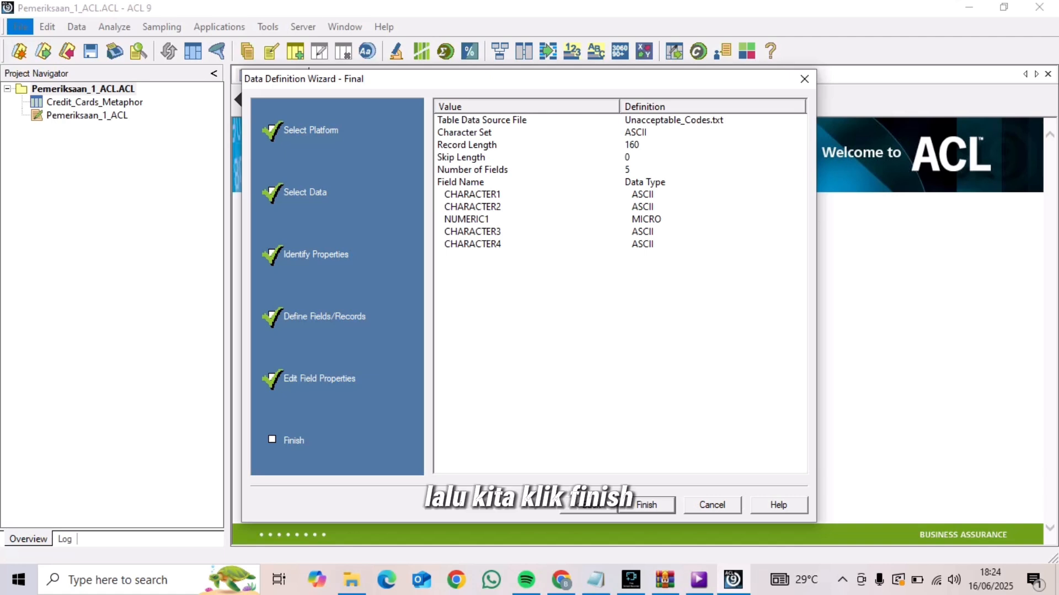
pyautogui.click(646, 505)
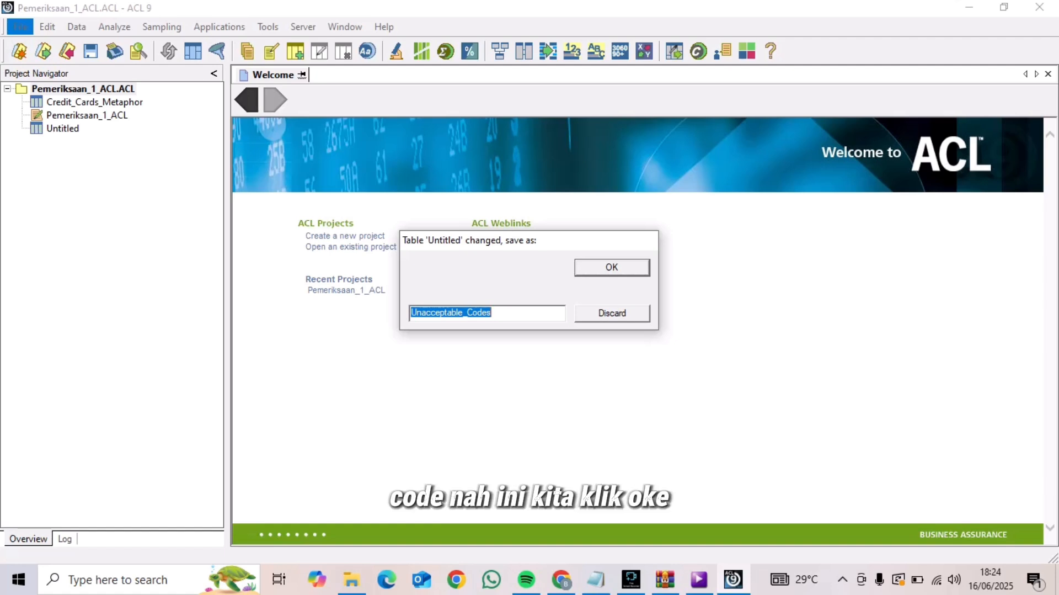
pyautogui.click(612, 267)
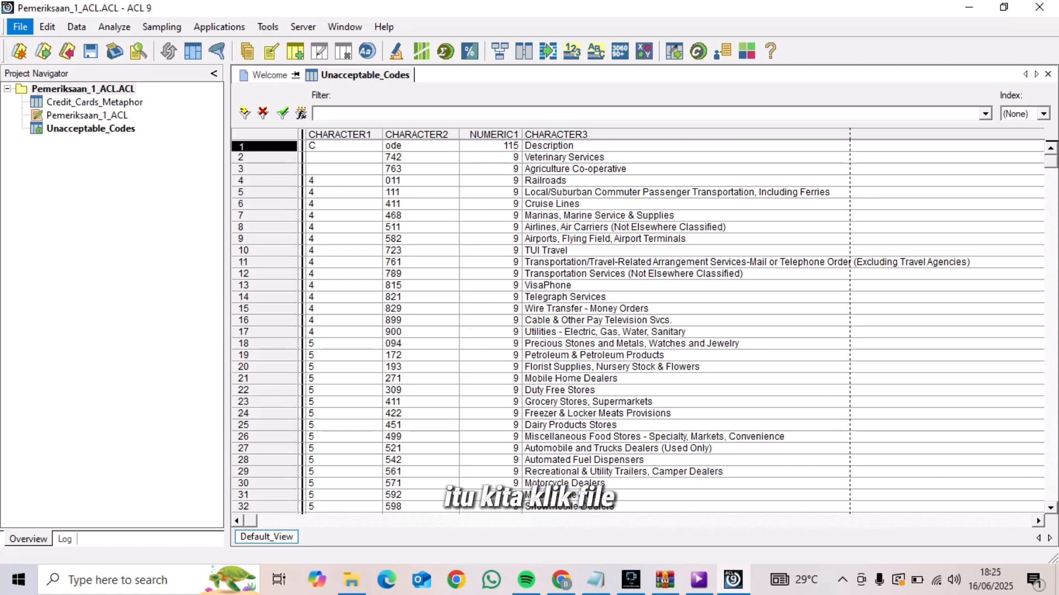
# Start another new table in the project and select Company_Departments.txt on disk as its data source
pyautogui.click(20, 26)
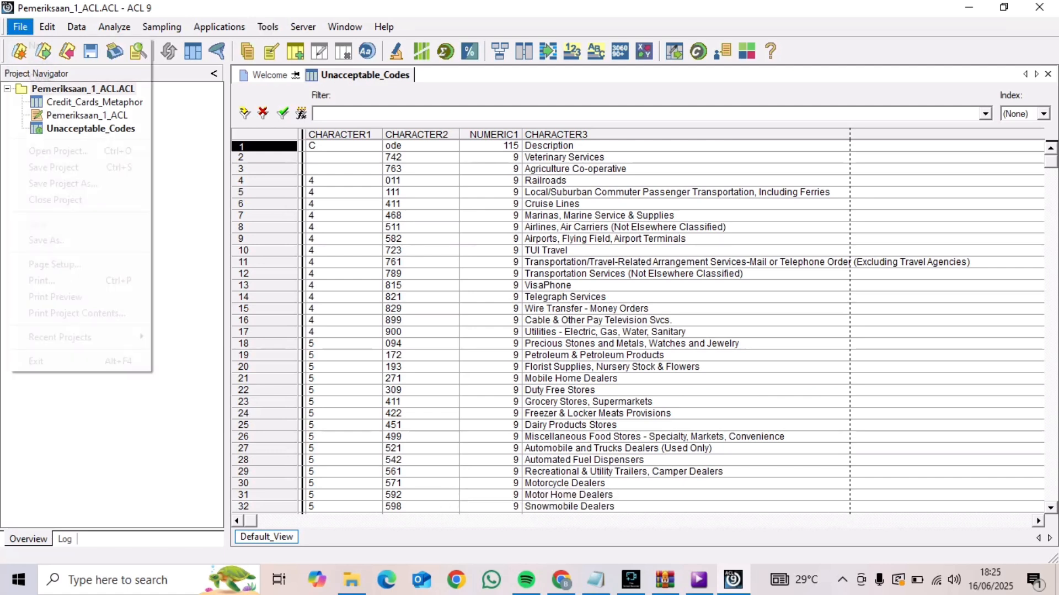
pyautogui.moveTo(38, 46)
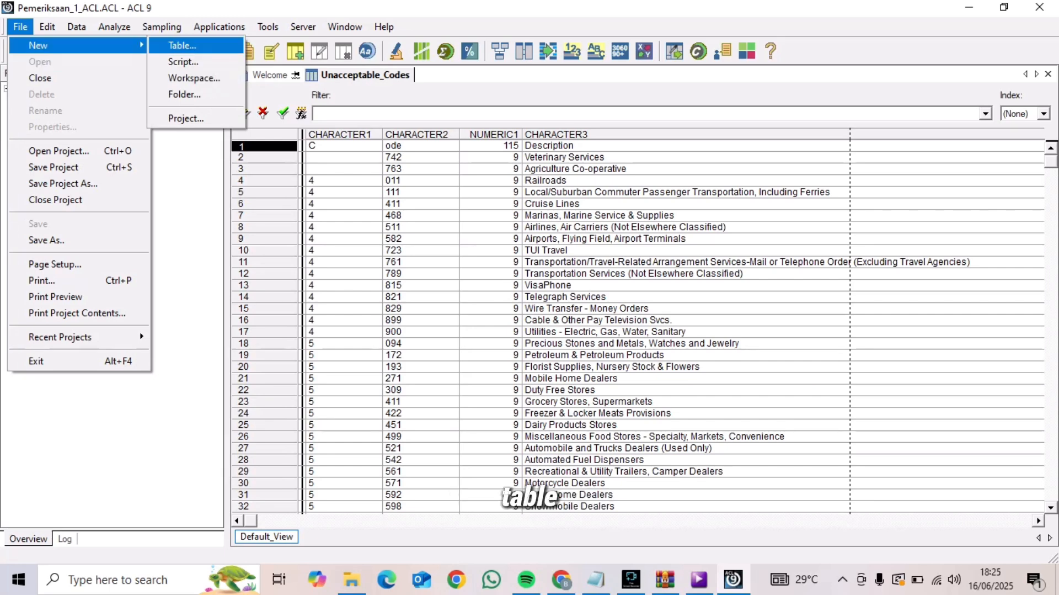
pyautogui.click(182, 46)
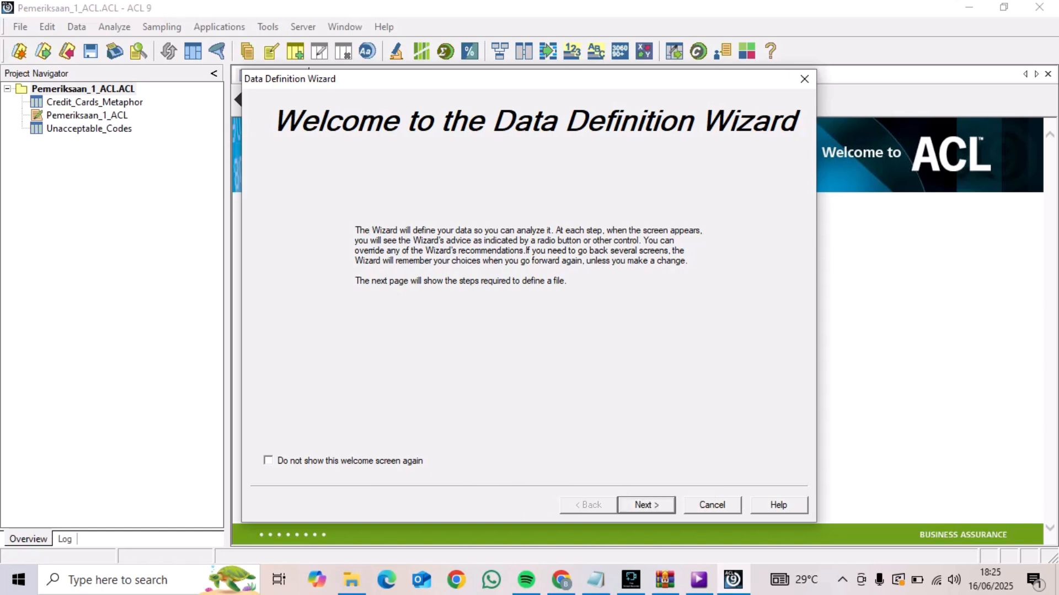
pyautogui.click(647, 504)
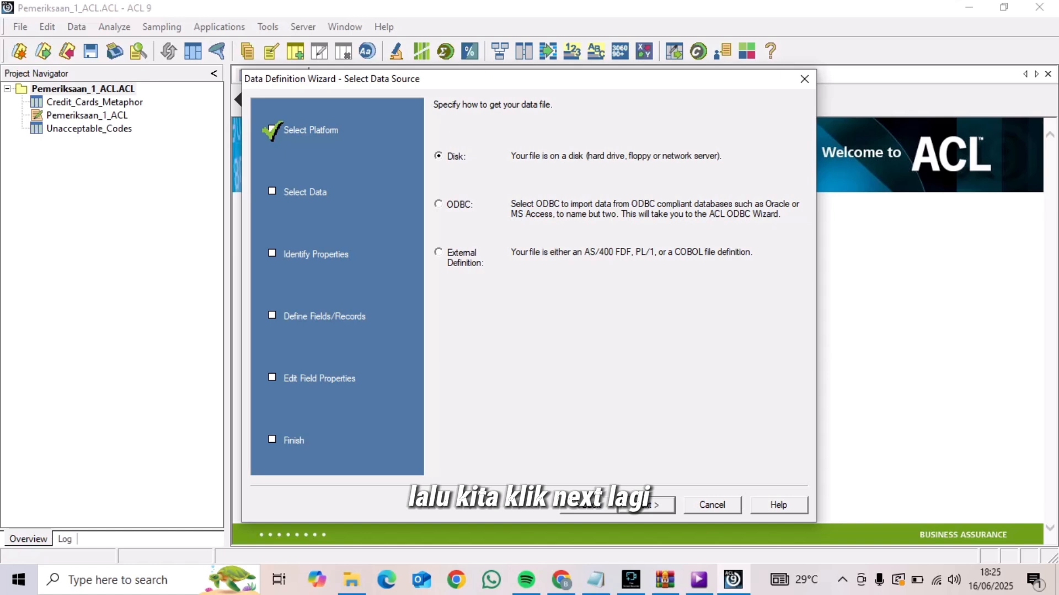
pyautogui.click(647, 504)
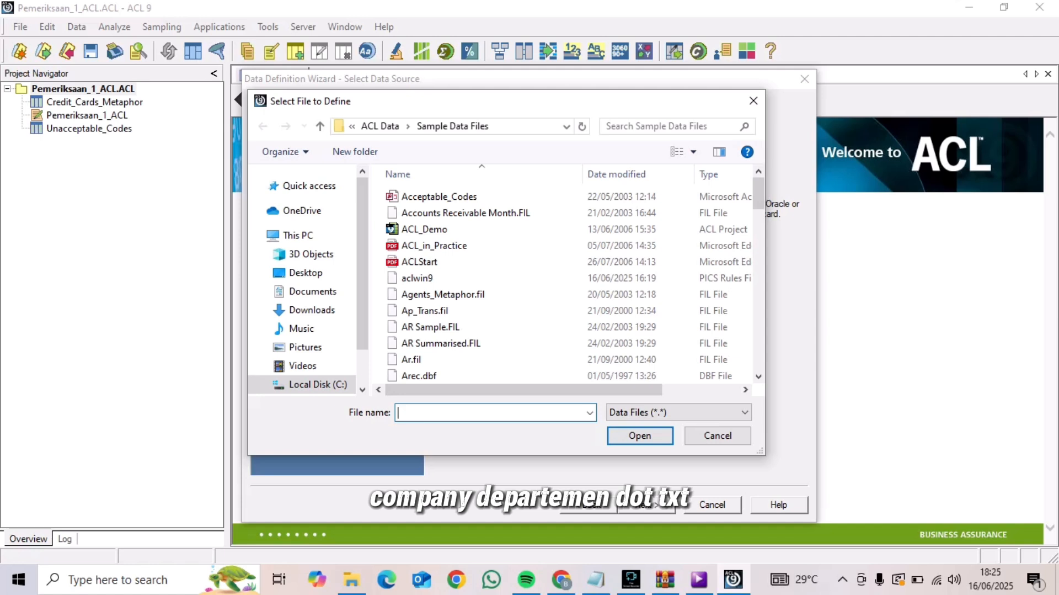
pyautogui.write('C')
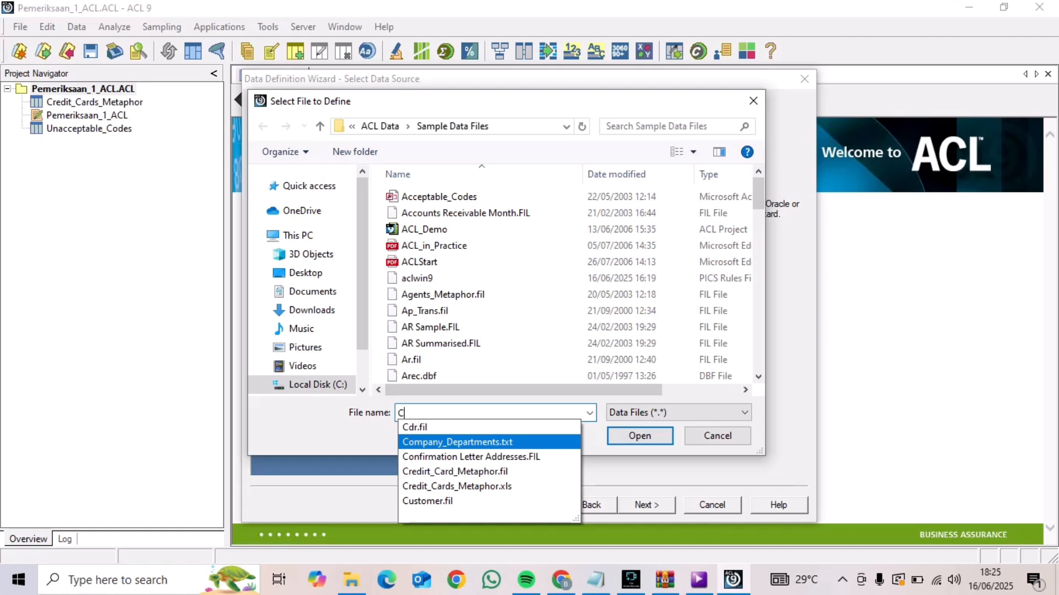
pyautogui.click(458, 441)
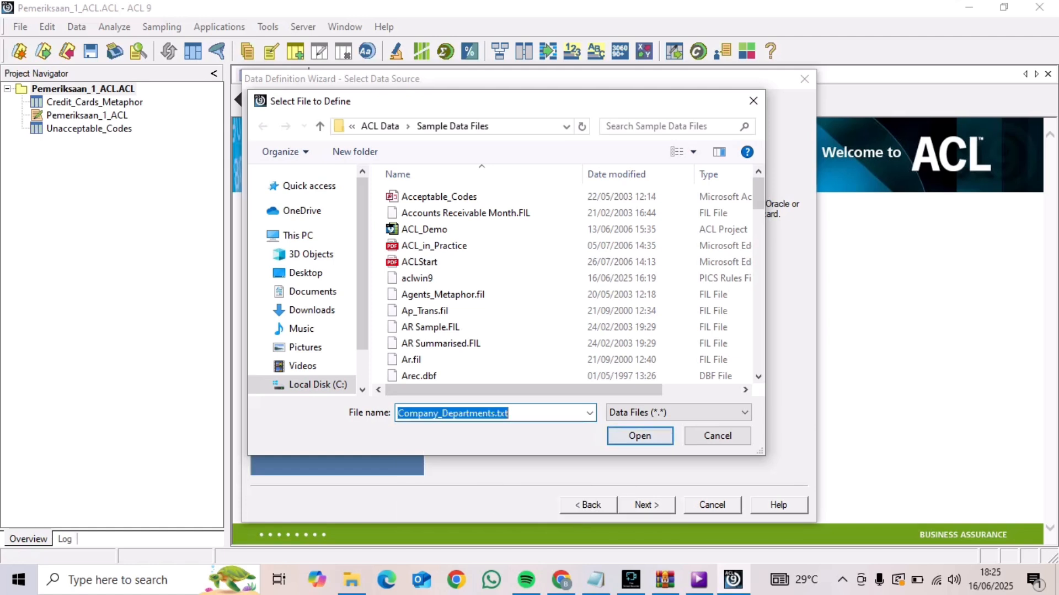
pyautogui.press('Return')
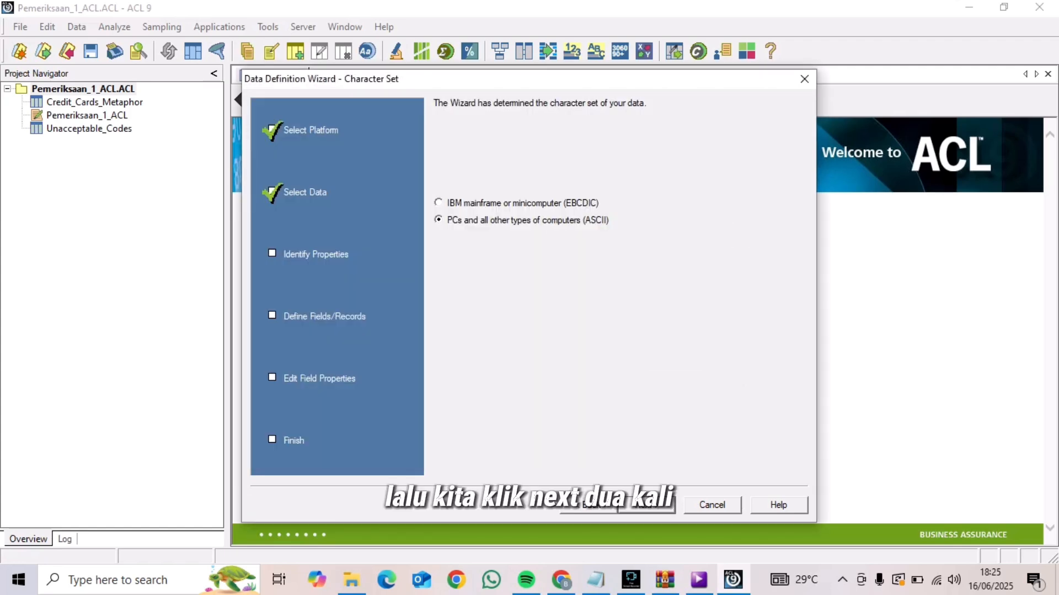
# Accept ASCII, the suggested file format, variable length with record length 78, single record type and the proposed field separators for Company_Departments.txt
pyautogui.press('Return')
pyautogui.press('Return')
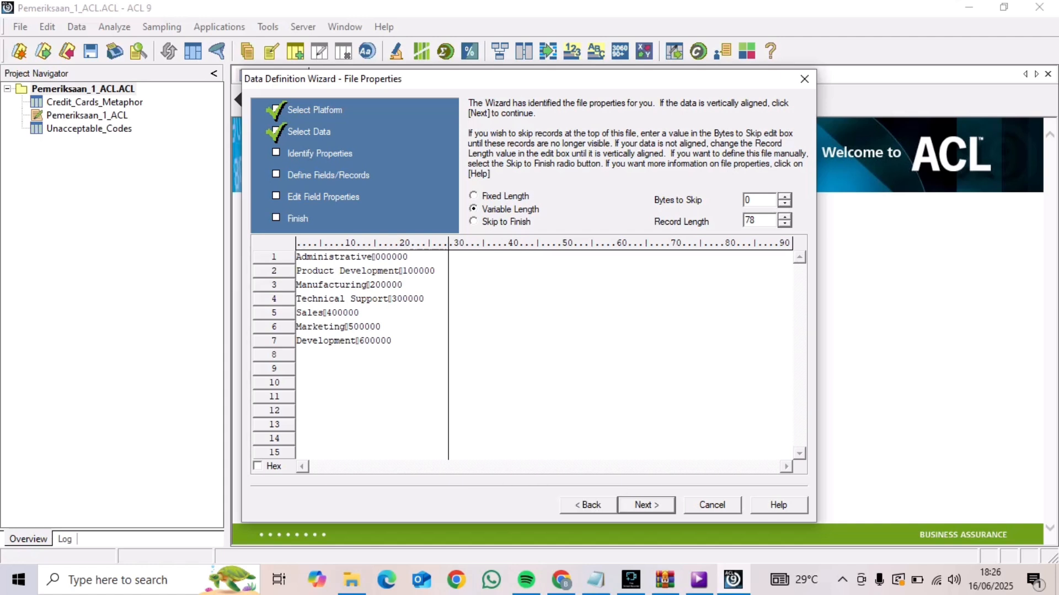
pyautogui.click(646, 505)
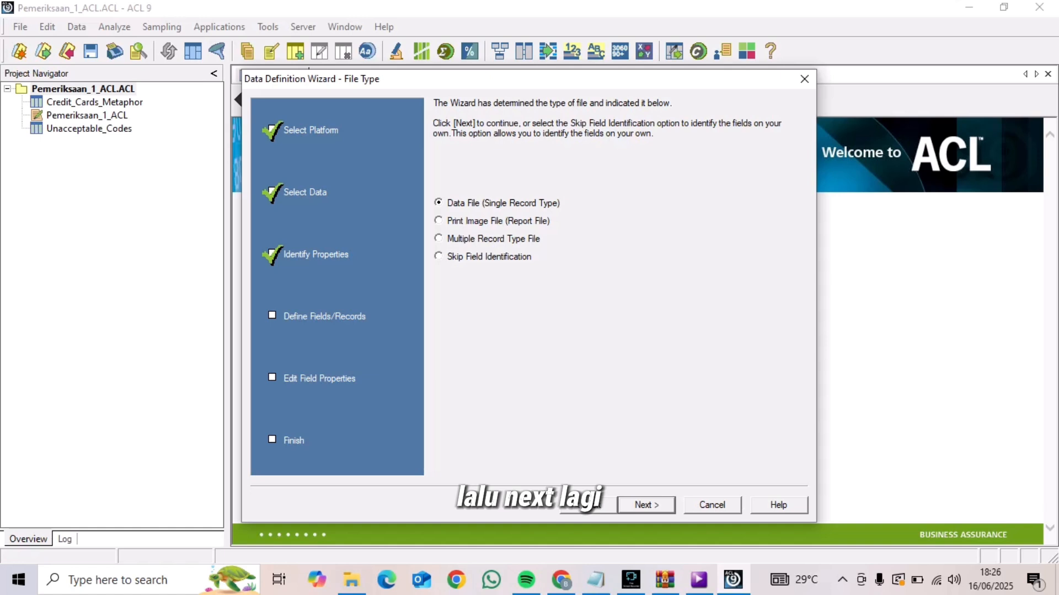
pyautogui.click(646, 505)
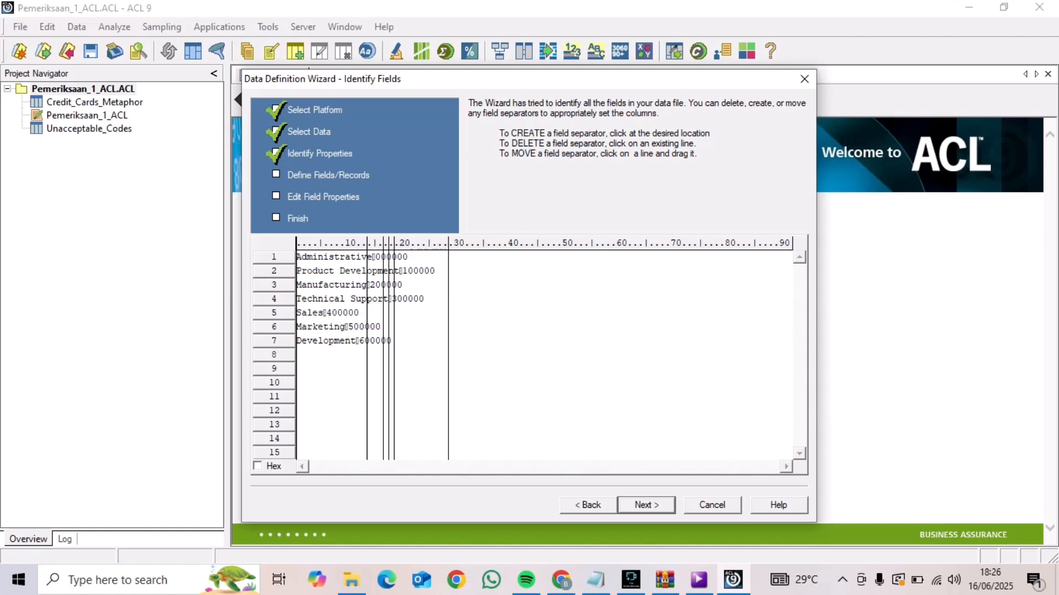
pyautogui.press('Return')
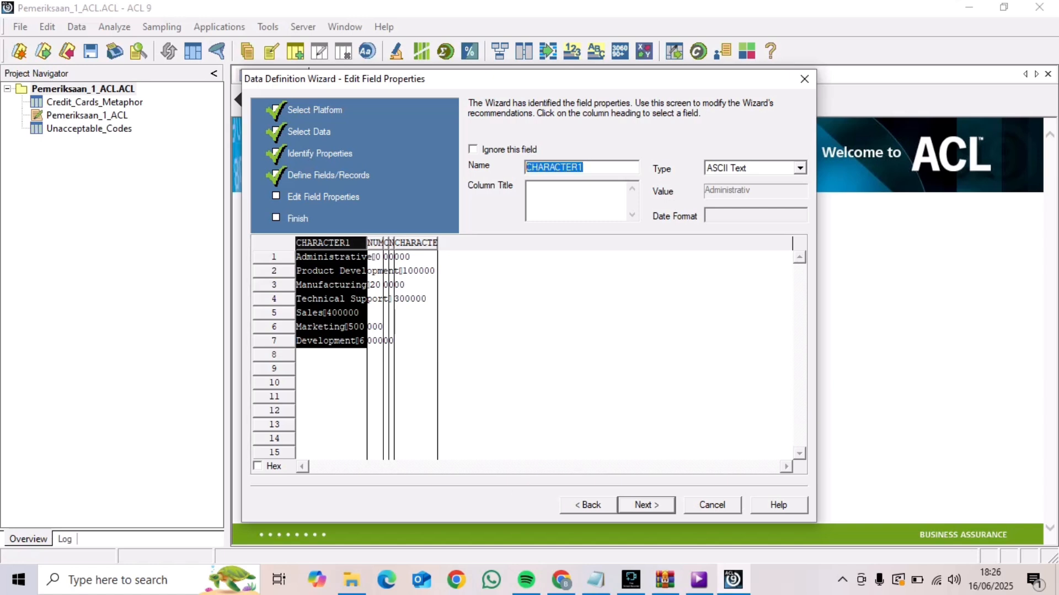
# Rename the first field, CHARACTER1, as Dept_Name
pyautogui.press('BackSpace')
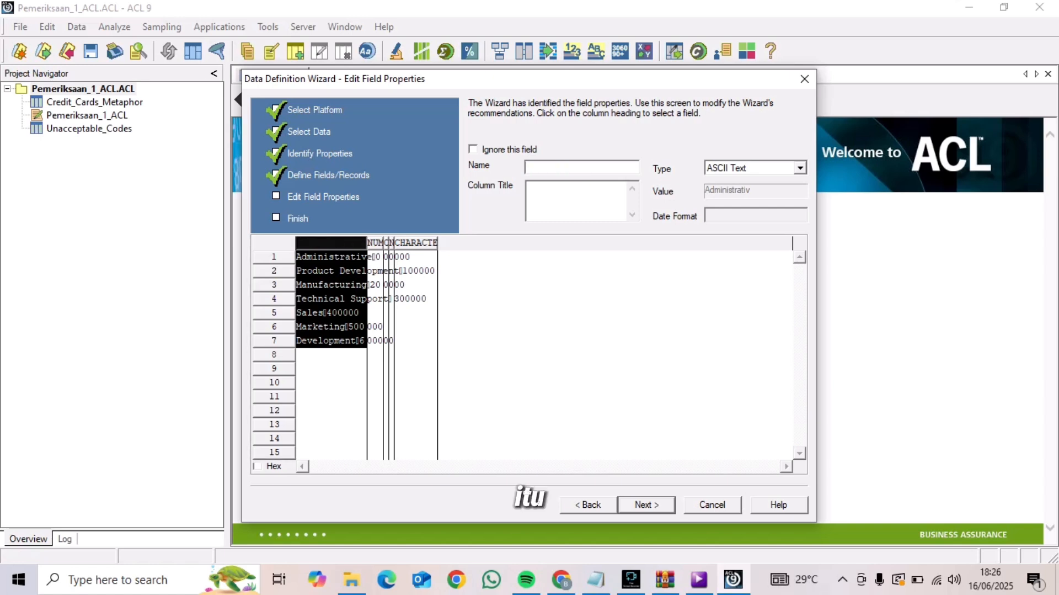
pyautogui.write('D')
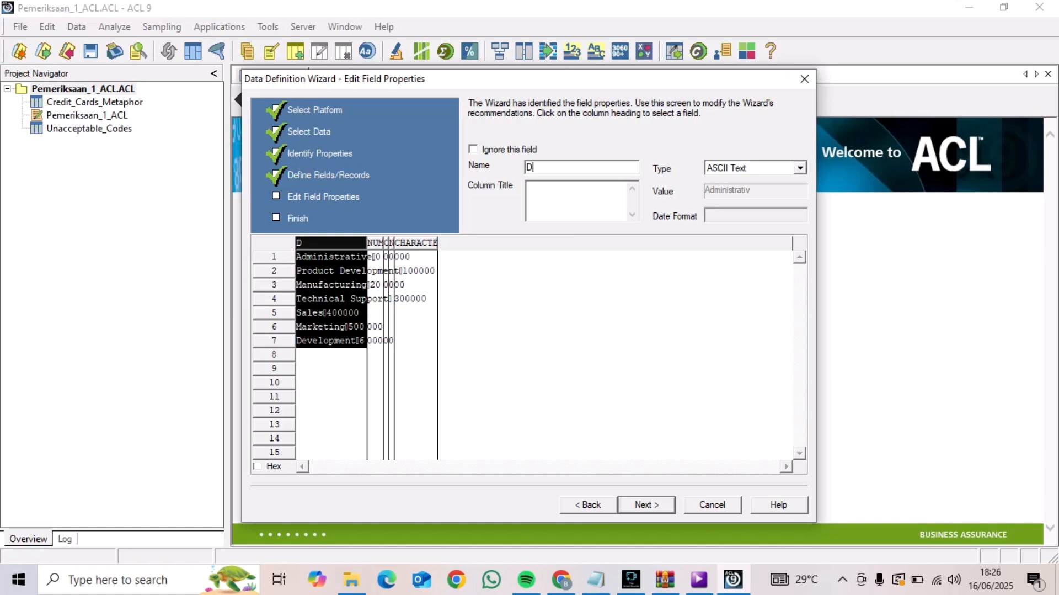
pyautogui.write('ept_Name')
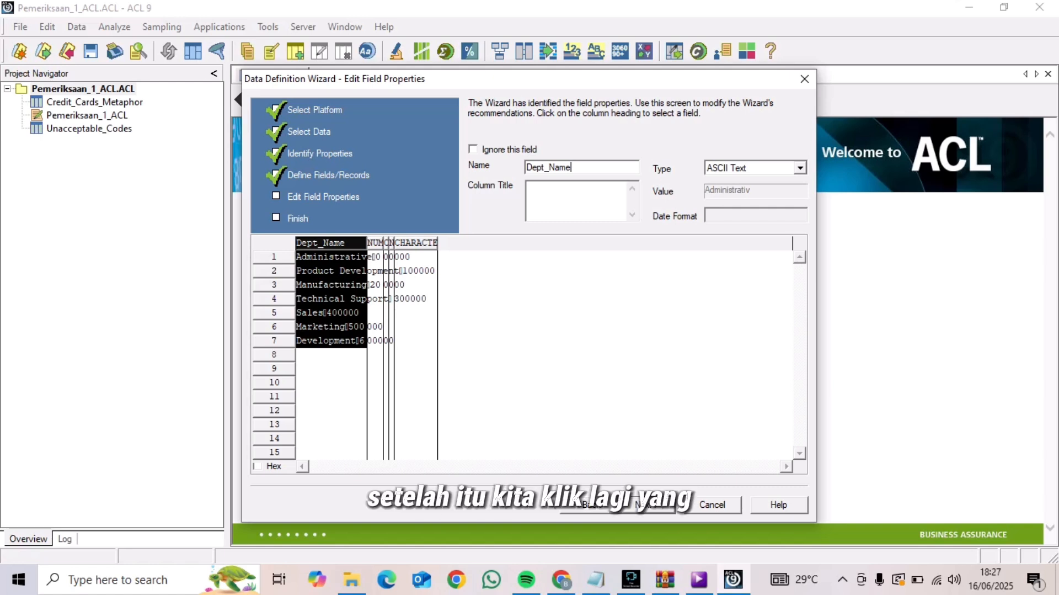
# Rename the second field, NUMERIC1, as Dept_Code and set its type to ASCII Text
pyautogui.click(416, 244)
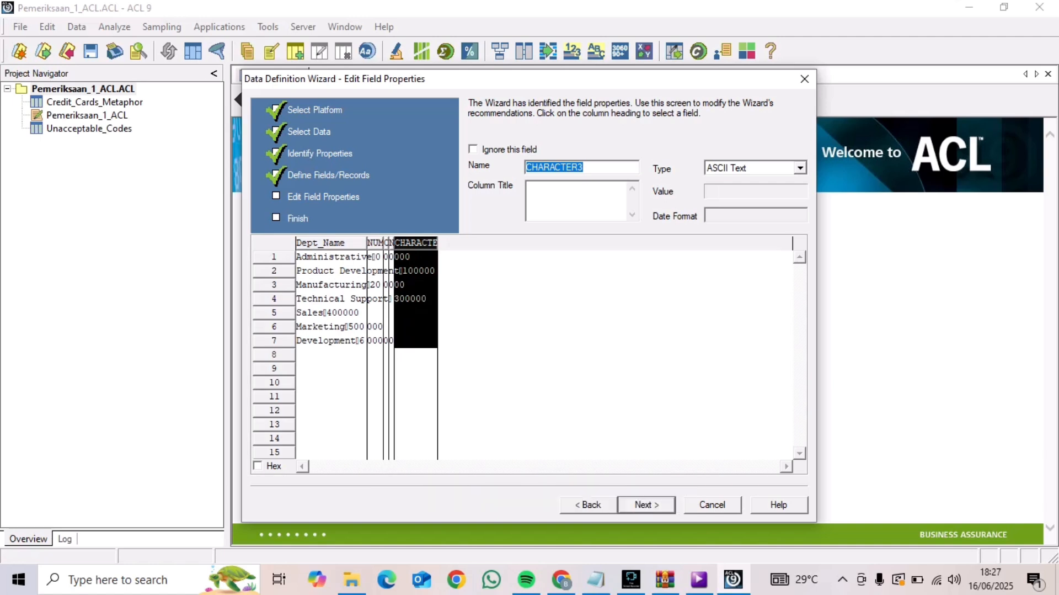
pyautogui.click(375, 243)
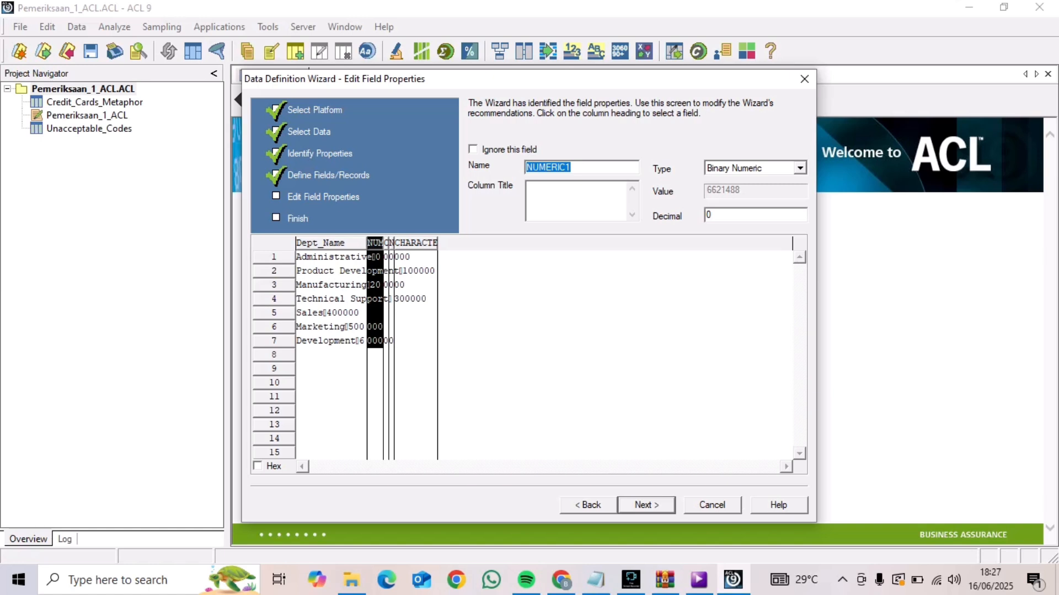
pyautogui.click(572, 167)
pyautogui.press('BackSpace')
pyautogui.press('BackSpace')
pyautogui.press('BackSpace')
pyautogui.press('BackSpace')
pyautogui.press('BackSpace')
pyautogui.press('BackSpace')
pyautogui.press('BackSpace')
pyautogui.press('BackSpace')
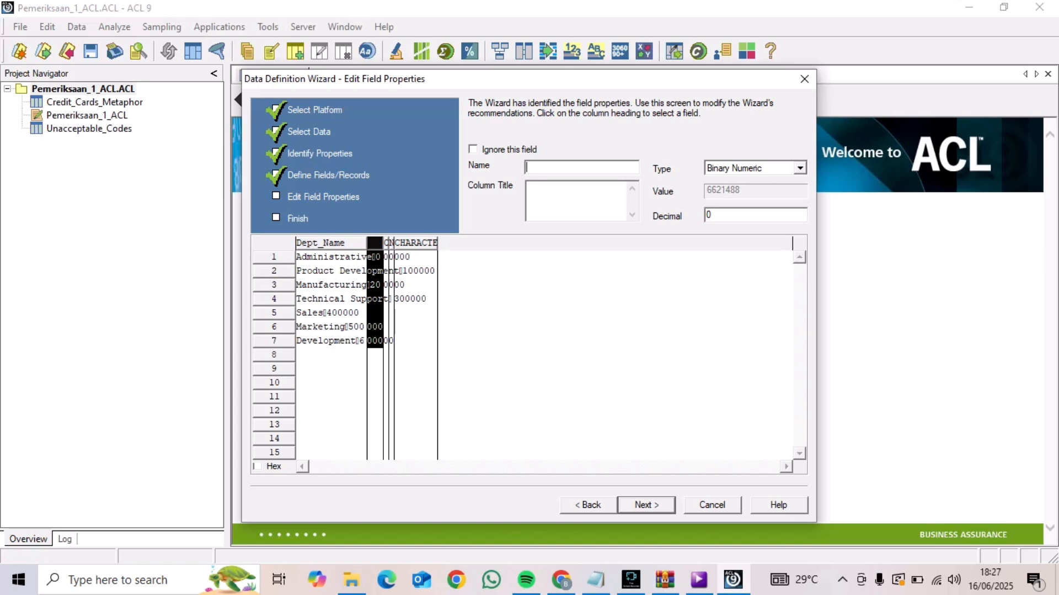
pyautogui.write('Dept_Code')
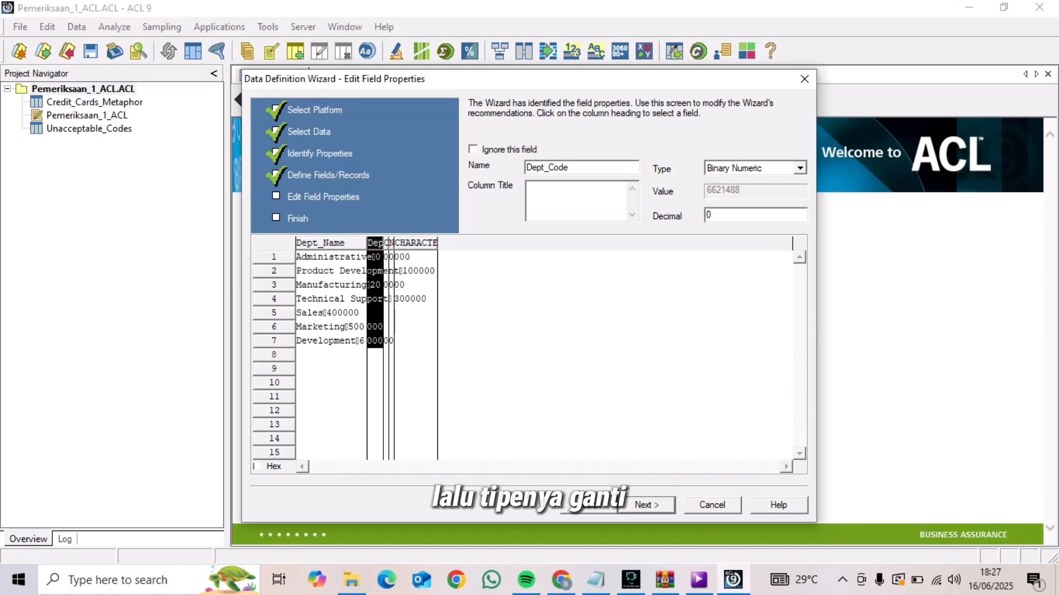
pyautogui.click(800, 168)
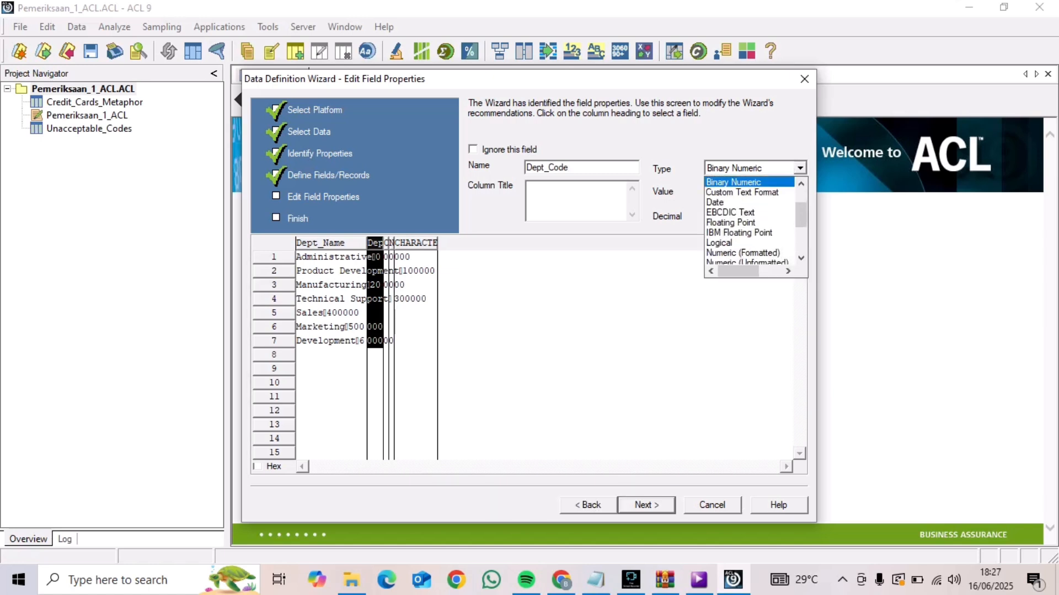
pyautogui.scroll(2, 750, 221)
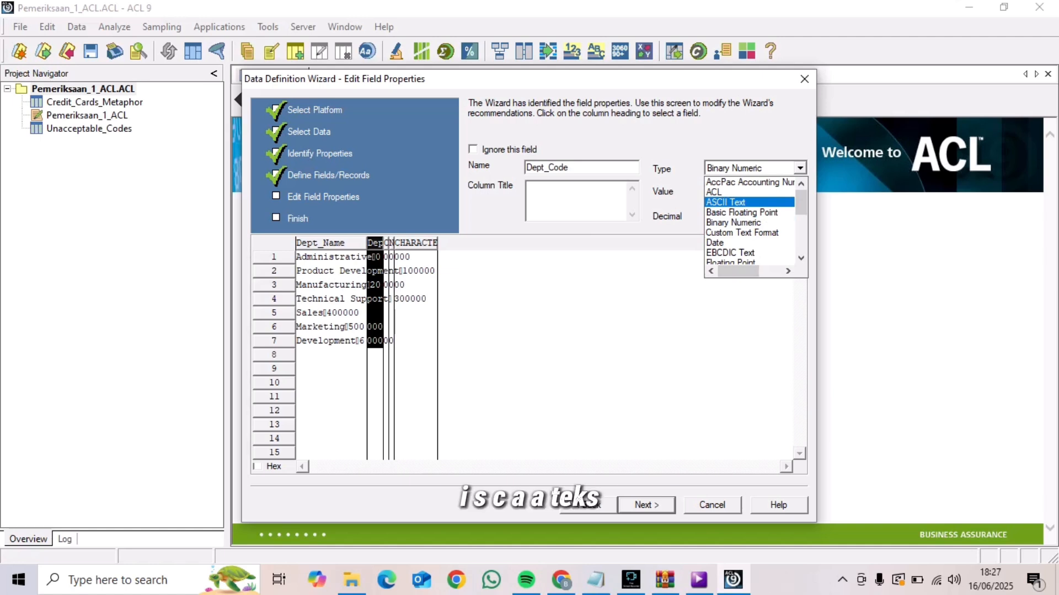
pyautogui.click(739, 202)
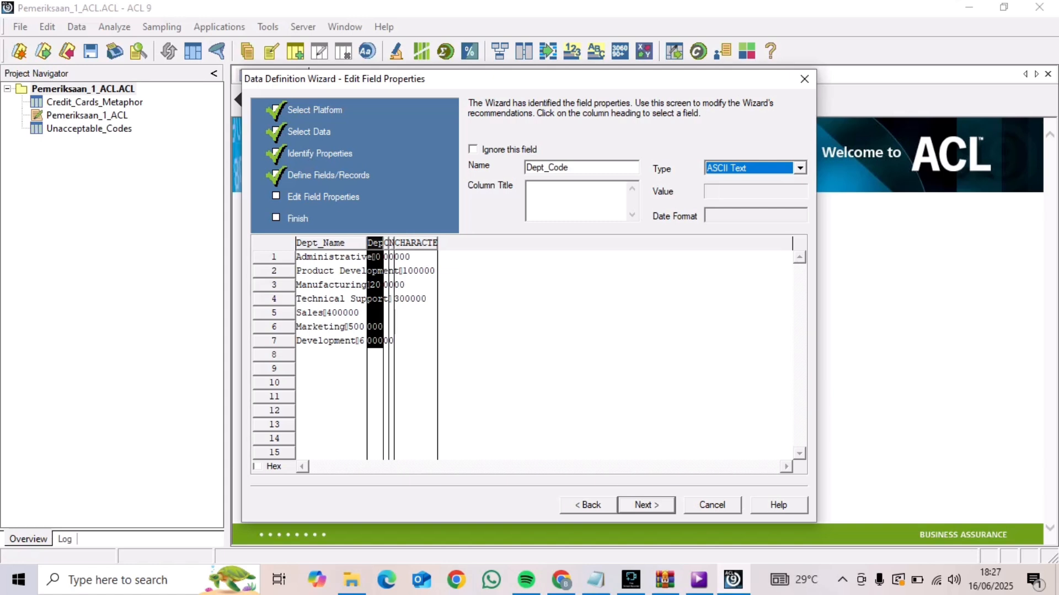
# Complete the definition with the remaining fields at their defaults and save the table as Company_Departments
pyautogui.click(386, 323)
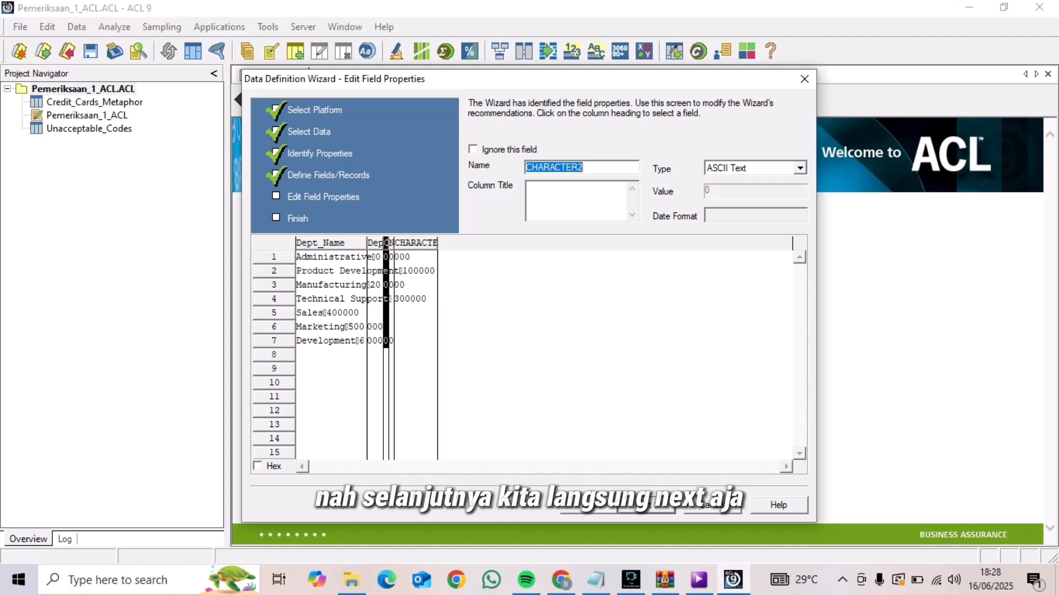
pyautogui.click(645, 504)
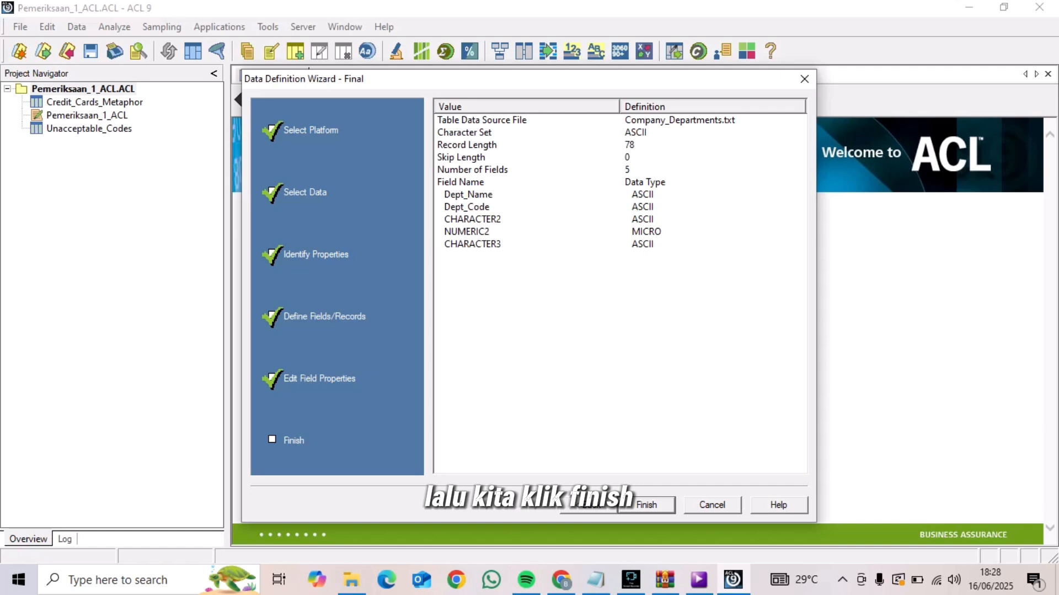
pyautogui.click(646, 504)
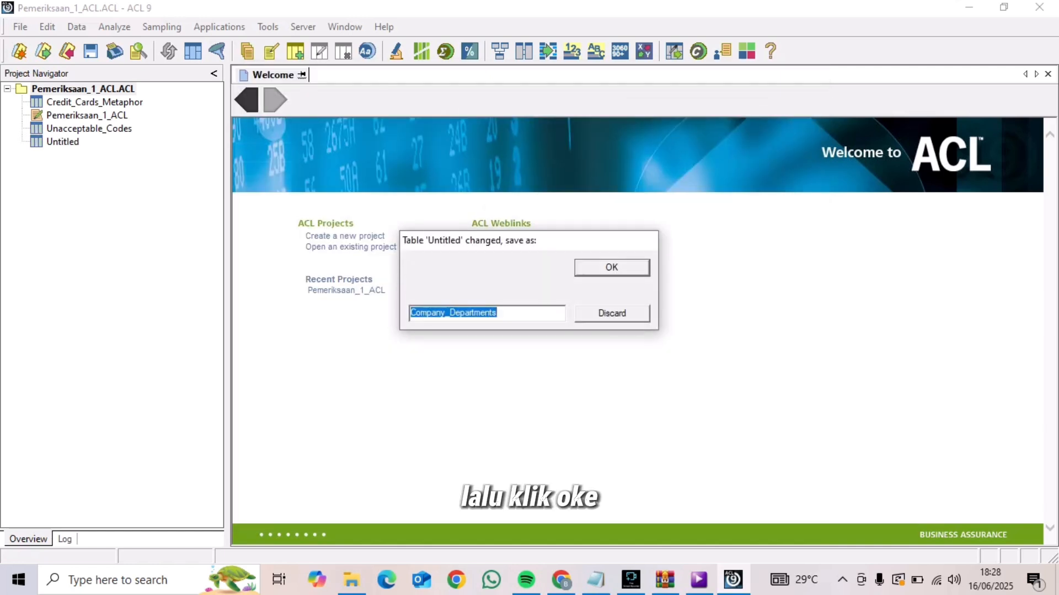
pyautogui.press('Return')
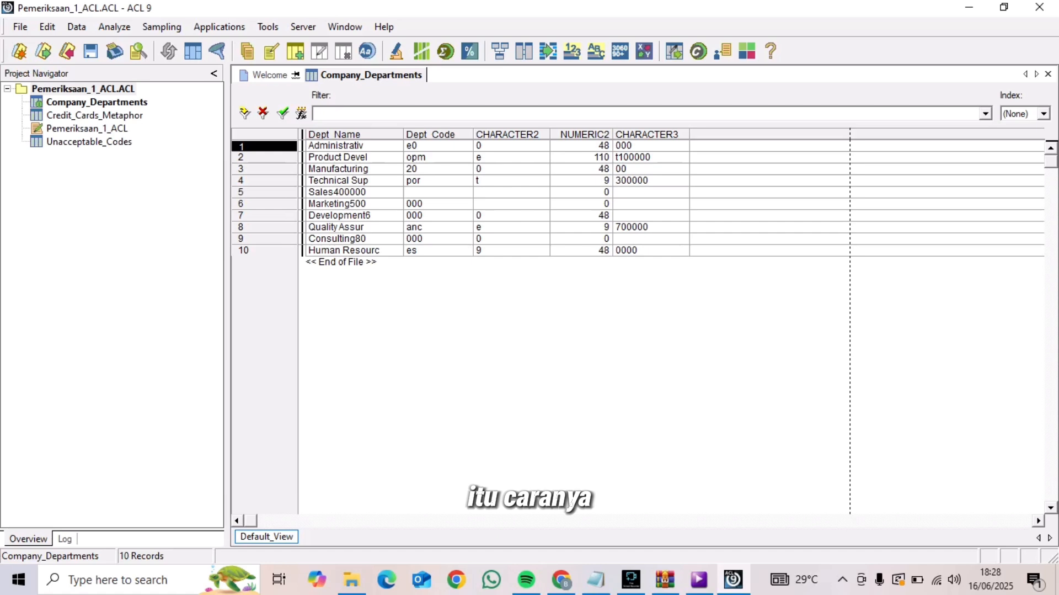
# Start a new table definition from a disk file and choose Employees.csv in Sample Data Files as the source
pyautogui.click(20, 26)
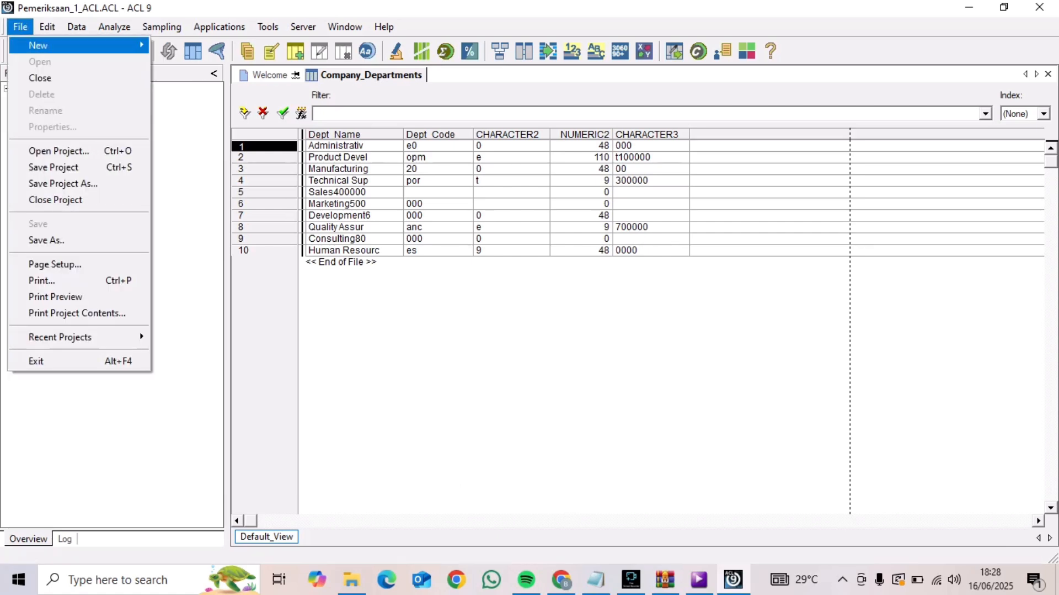
pyautogui.moveTo(38, 45)
pyautogui.click(182, 46)
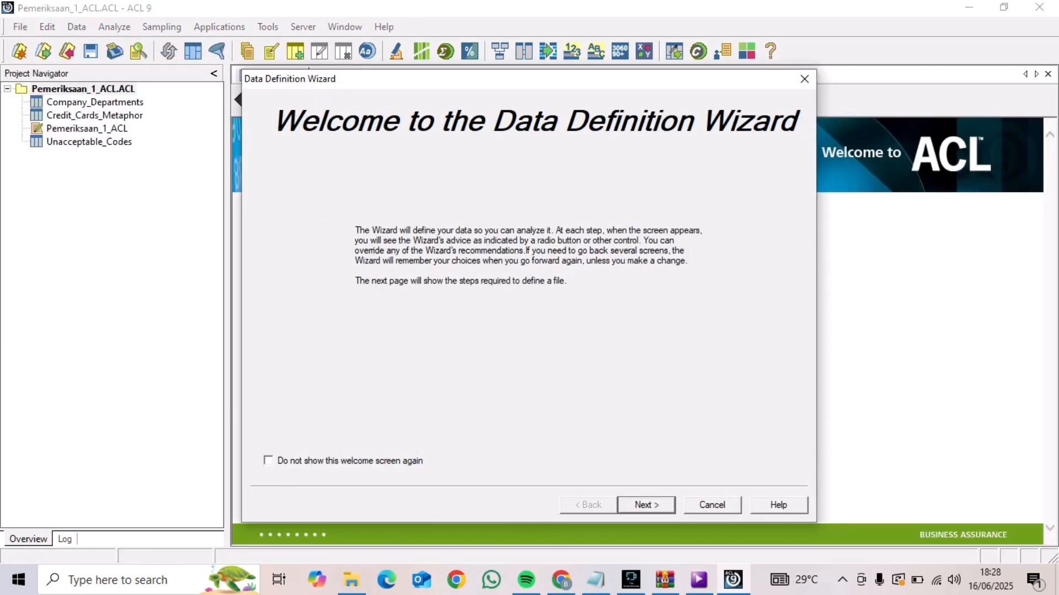
pyautogui.press('Return')
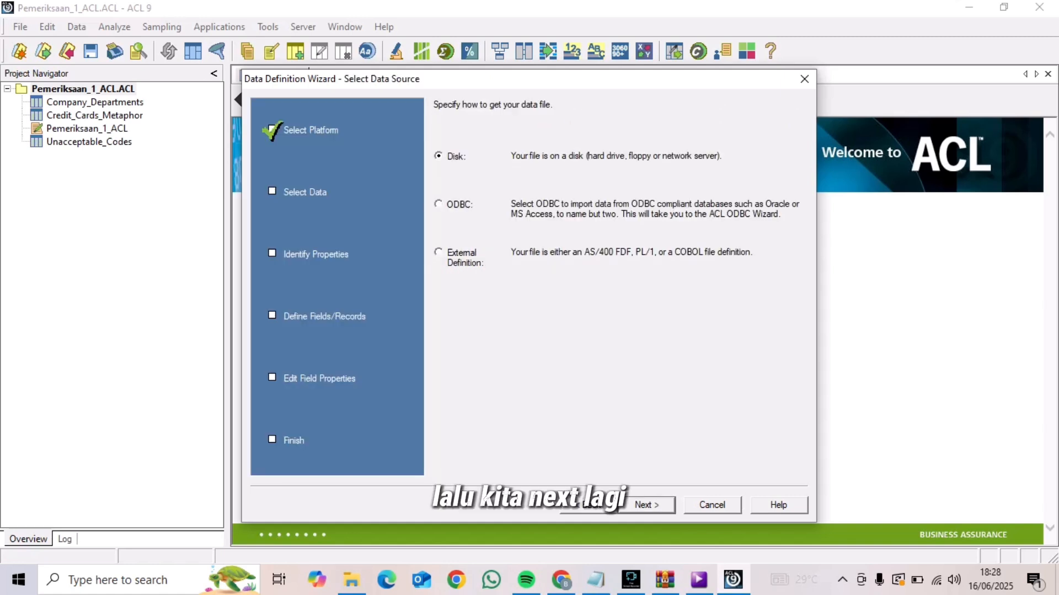
pyautogui.press('Return')
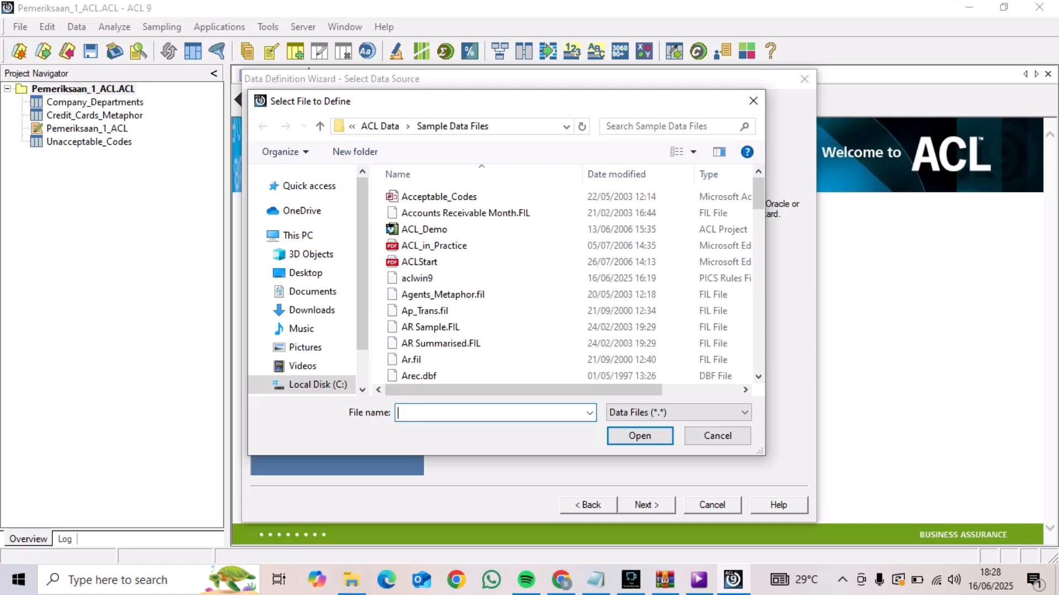
pyautogui.write('Emp')
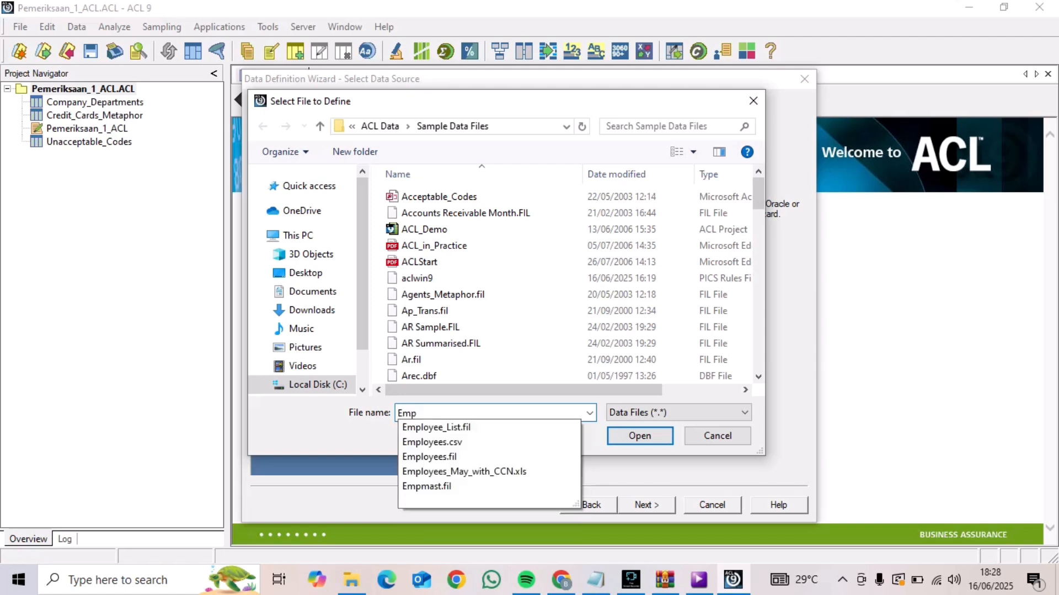
pyautogui.click(432, 441)
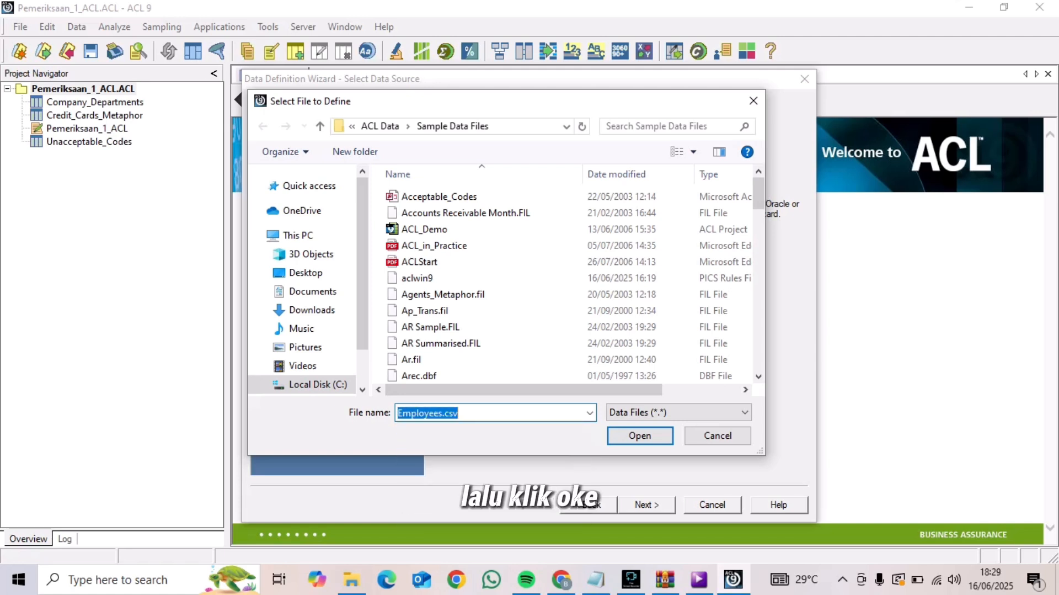
pyautogui.click(640, 435)
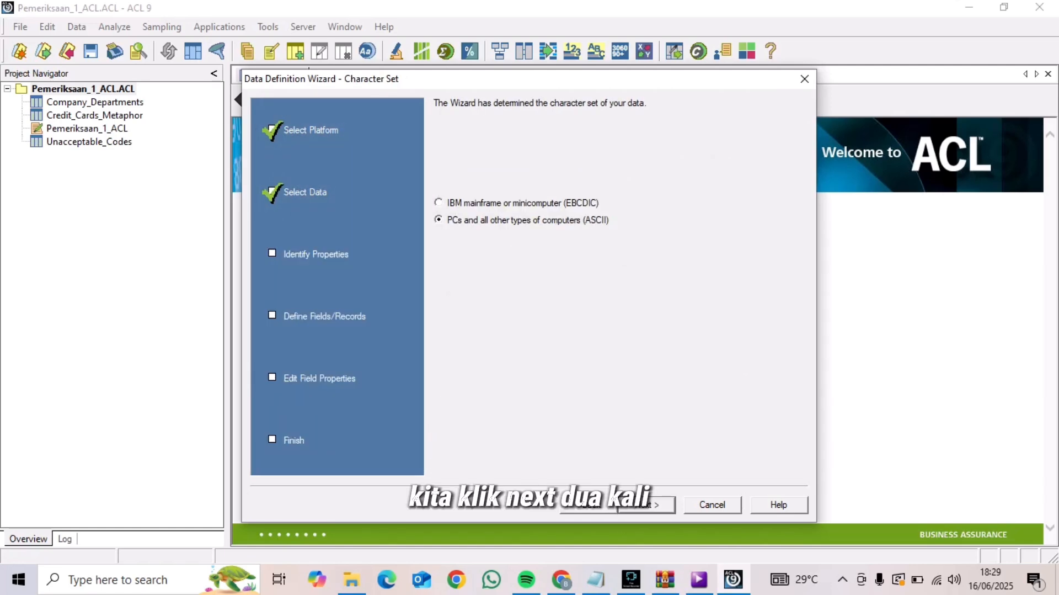
# Accept ASCII, the suggested file format, first row as field names, comma separator and double-quote text qualifier for Employees.csv
pyautogui.click(647, 505)
pyautogui.click(646, 505)
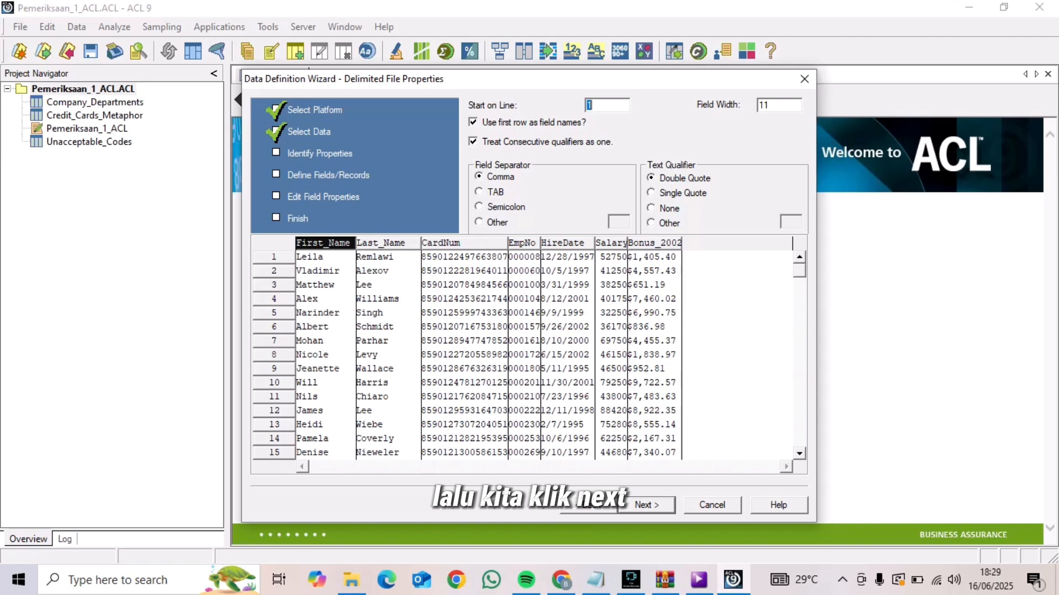
pyautogui.click(647, 504)
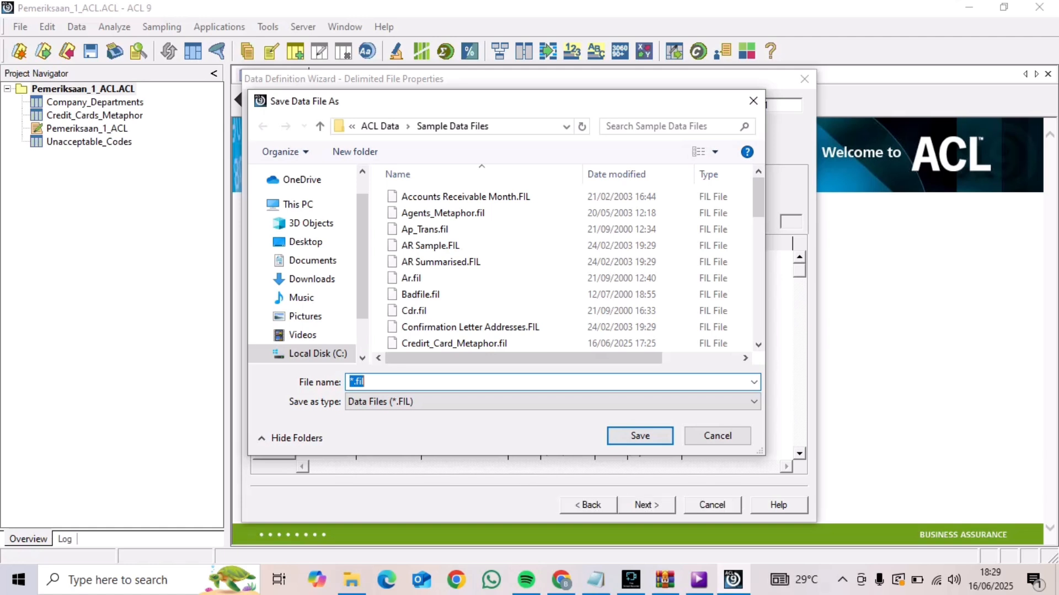
# Save the imported data file as Employees, replacing the existing Employees.fil
pyautogui.press('End')
pyautogui.press('BackSpace')
pyautogui.press('BackSpace')
pyautogui.press('BackSpace')
pyautogui.press('BackSpace')
pyautogui.press('BackSpace')
pyautogui.write('E')
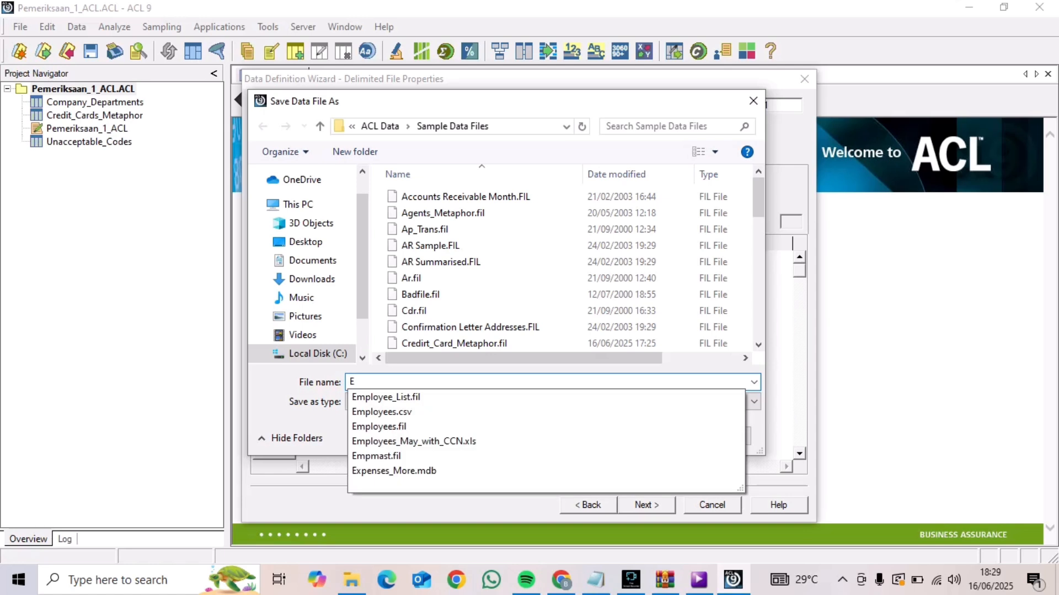
pyautogui.press('Down')
pyautogui.press('Down')
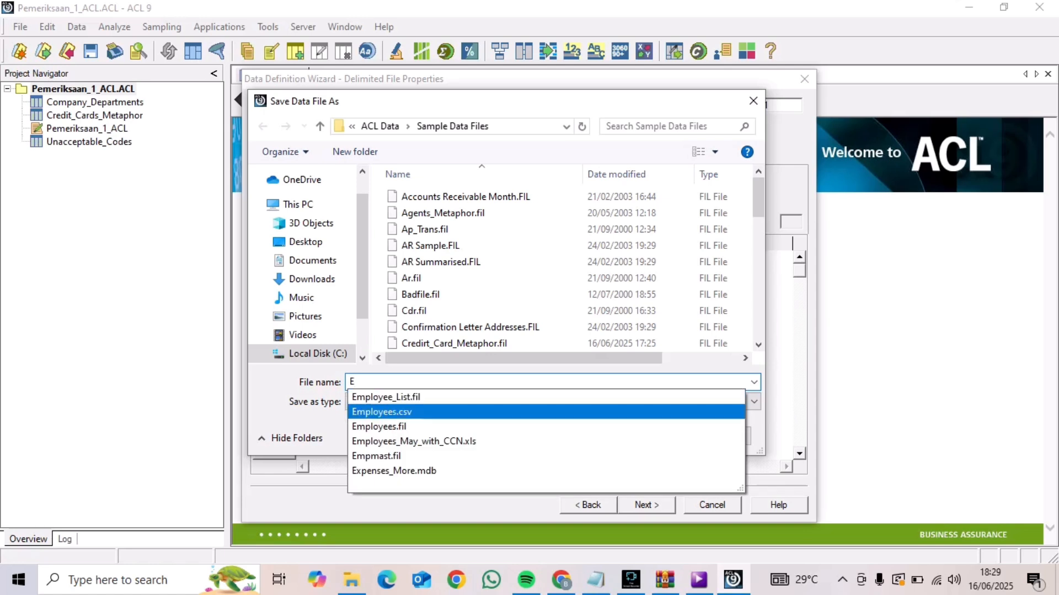
pyautogui.press('Return')
pyautogui.press('End')
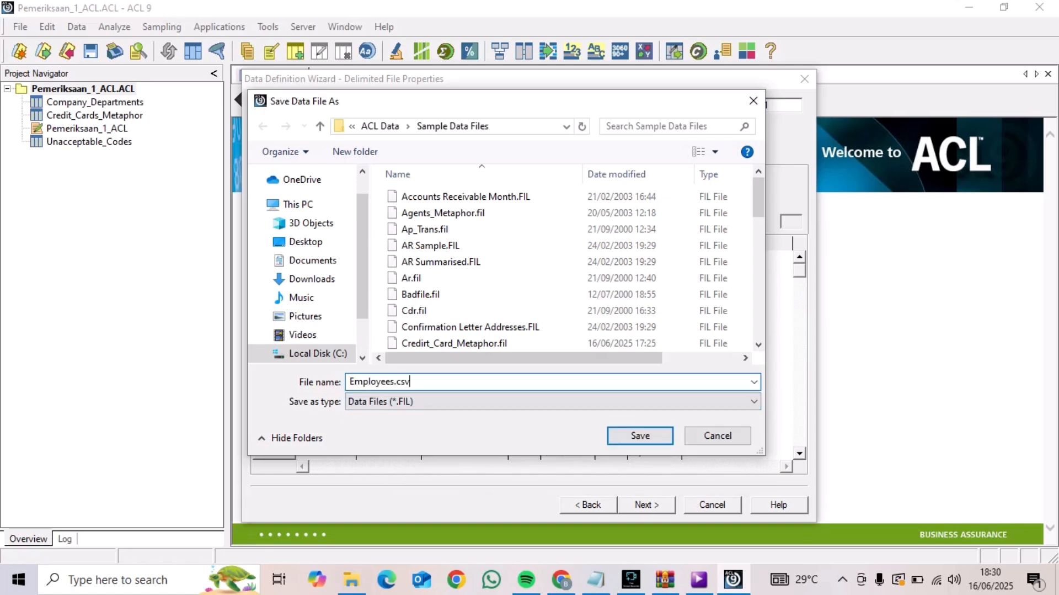
pyautogui.press('BackSpace')
pyautogui.press('BackSpace')
pyautogui.press('BackSpace')
pyautogui.press('BackSpace')
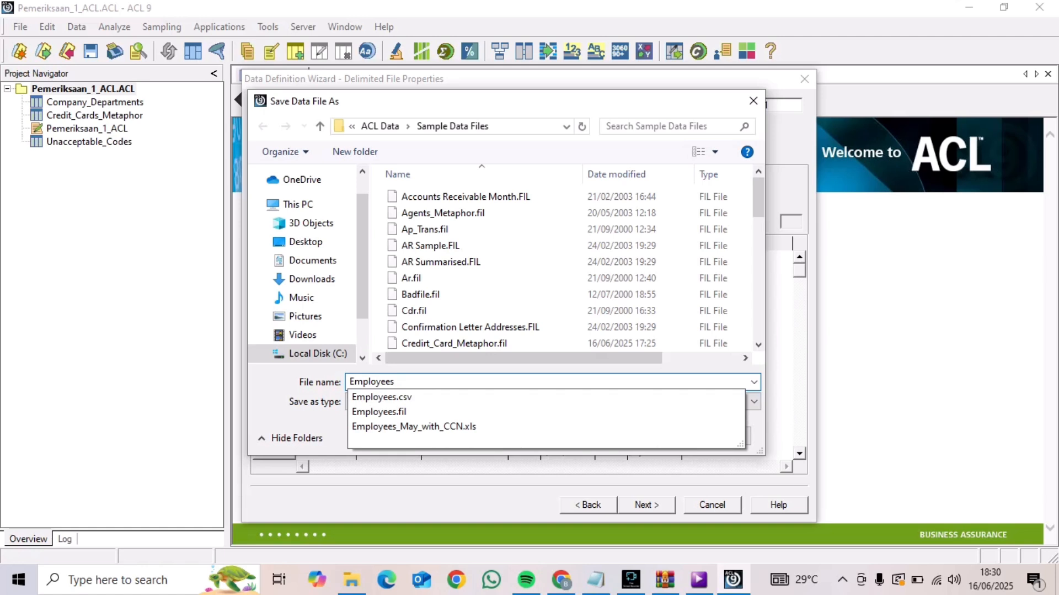
pyautogui.press('Return')
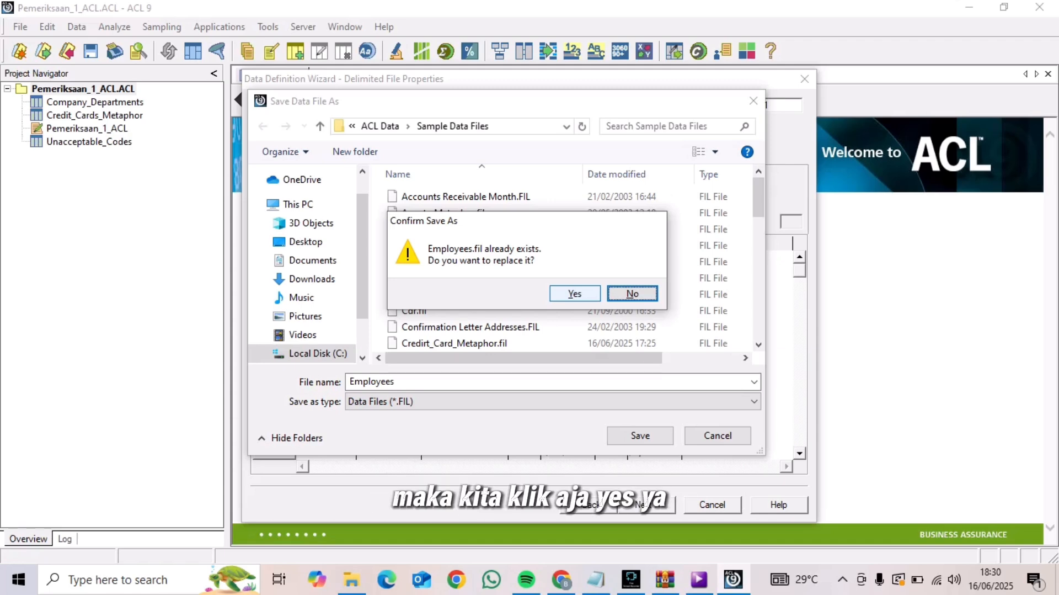
pyautogui.click(574, 293)
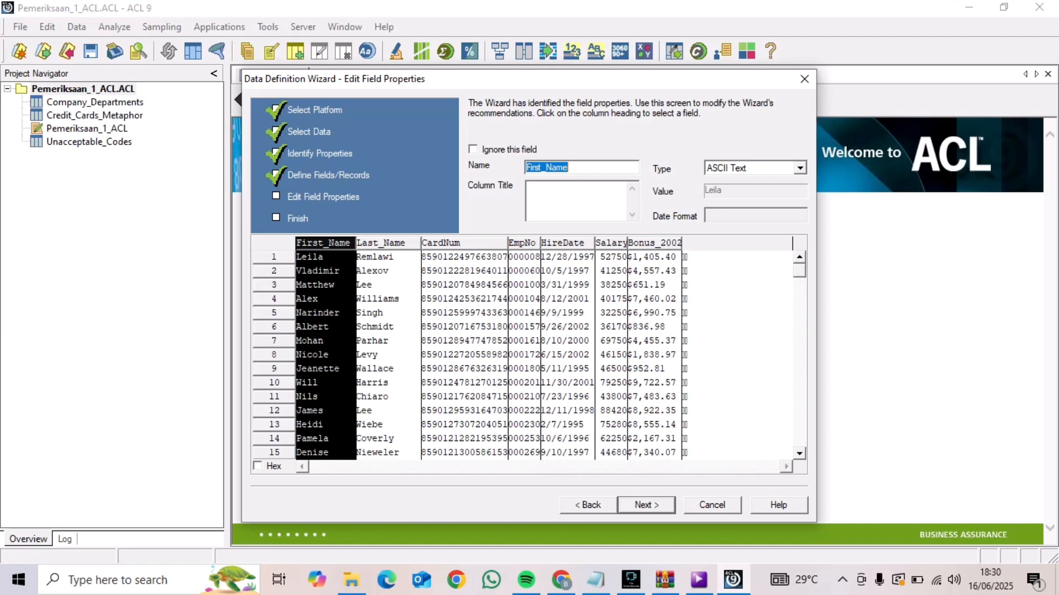
# Complete the definition with the default field properties and save the table as Employees
pyautogui.click(646, 505)
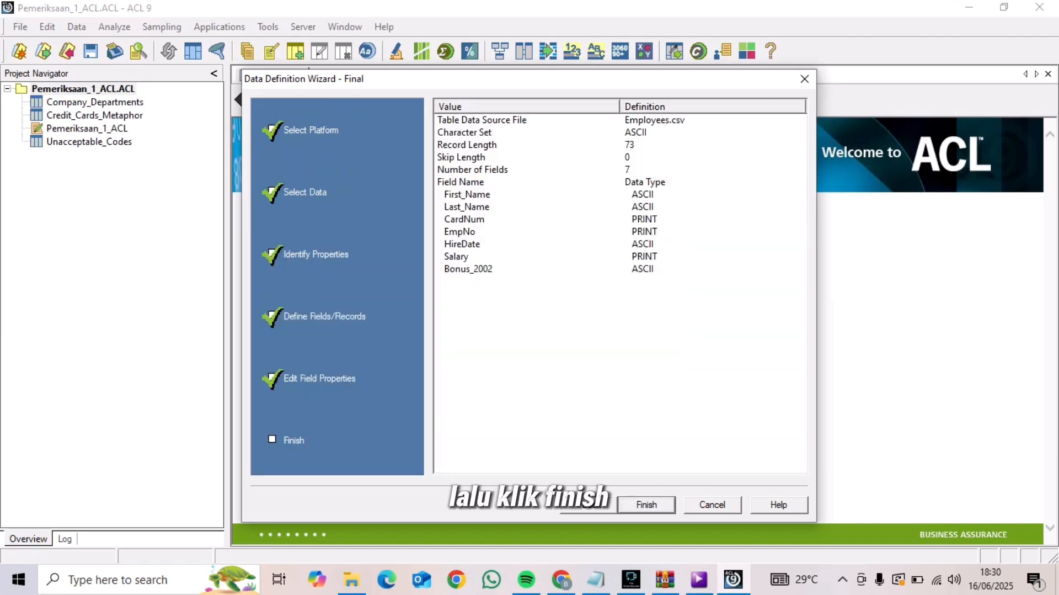
pyautogui.click(646, 505)
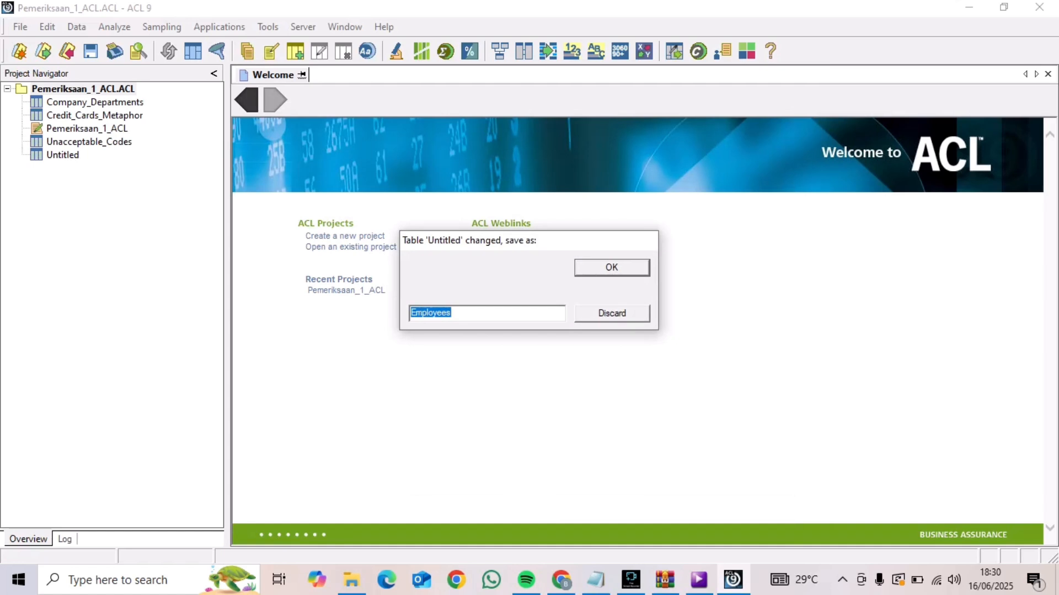
pyautogui.press('Return')
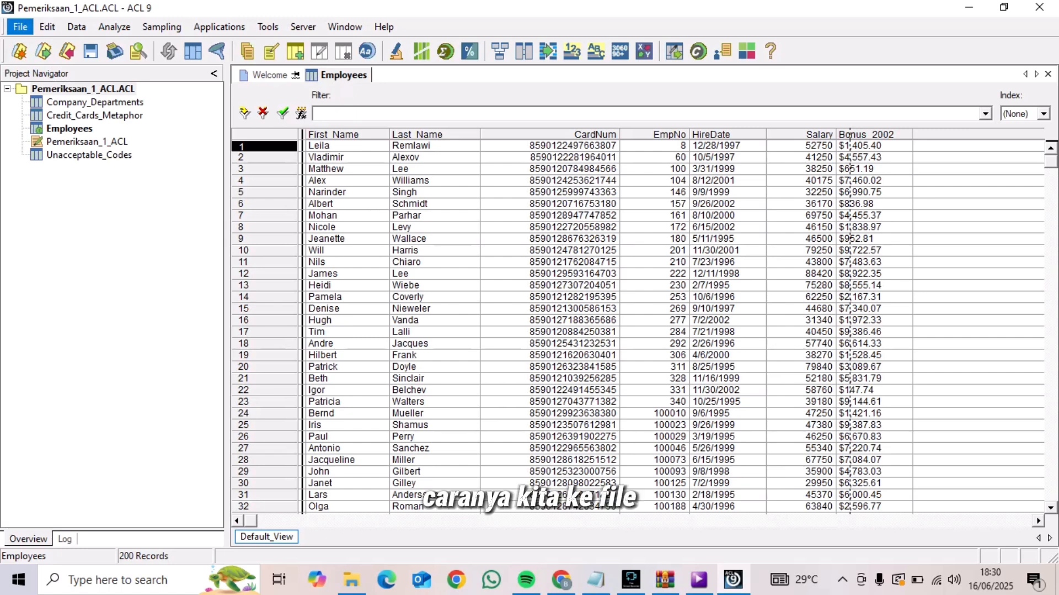
# Start another table definition from a disk file and choose Acceptable_Codes.mdb in Sample Data Files as the source
pyautogui.click(20, 26)
pyautogui.moveTo(39, 45)
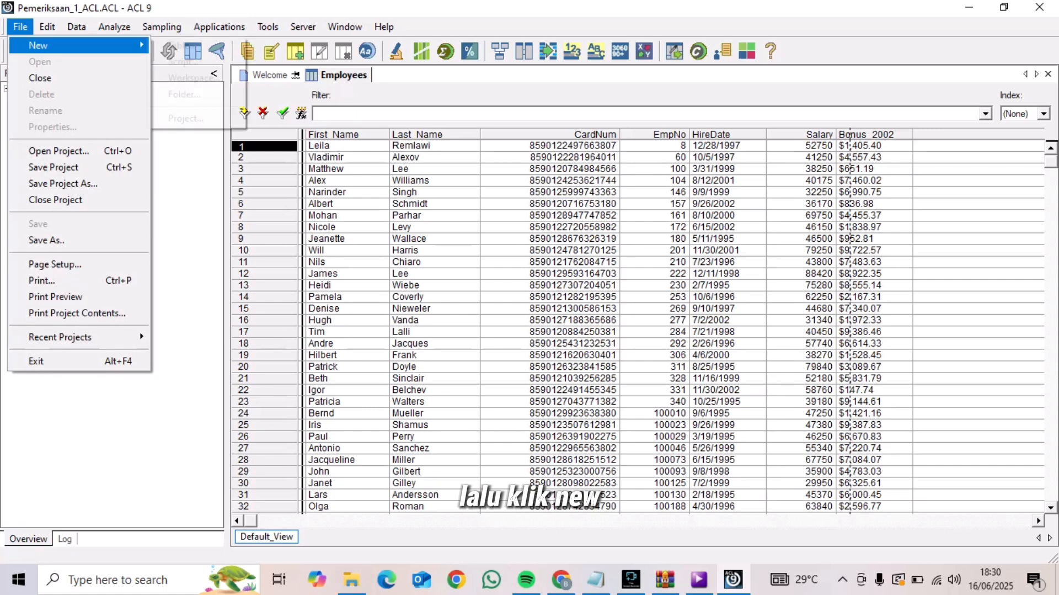
pyautogui.click(182, 45)
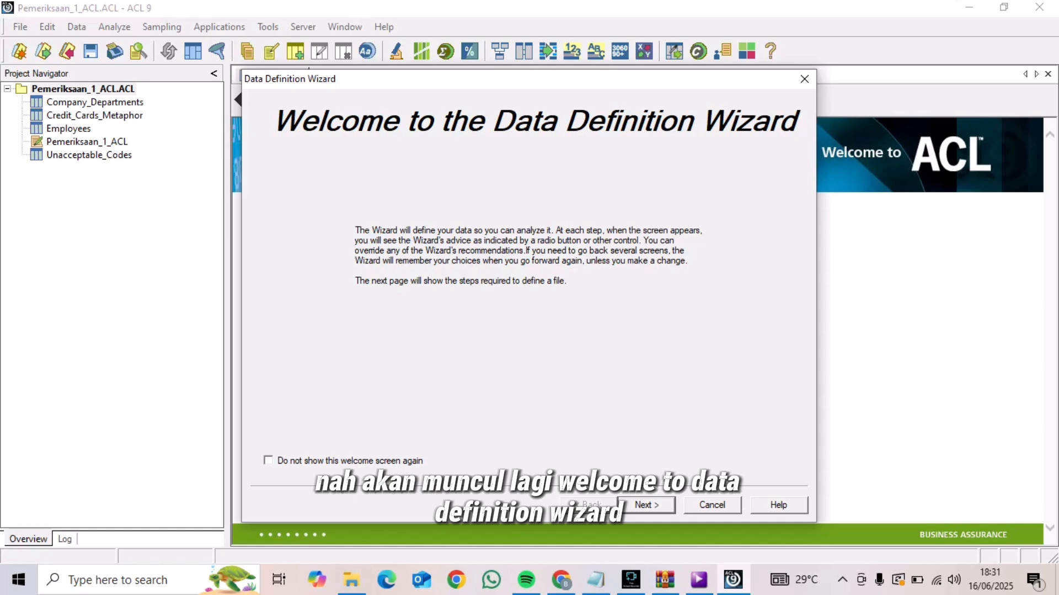
pyautogui.click(646, 504)
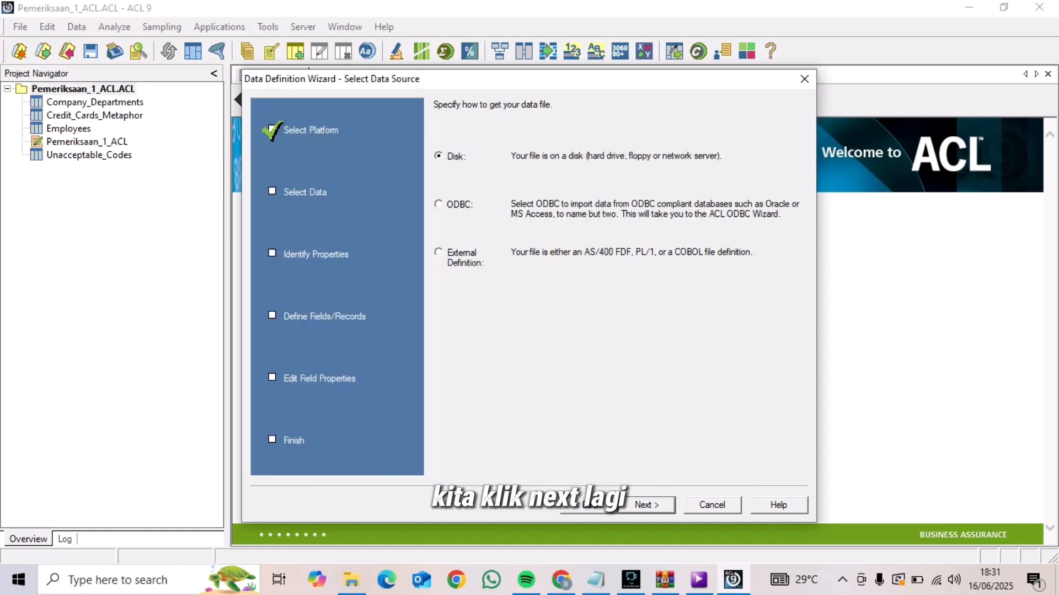
pyautogui.click(646, 505)
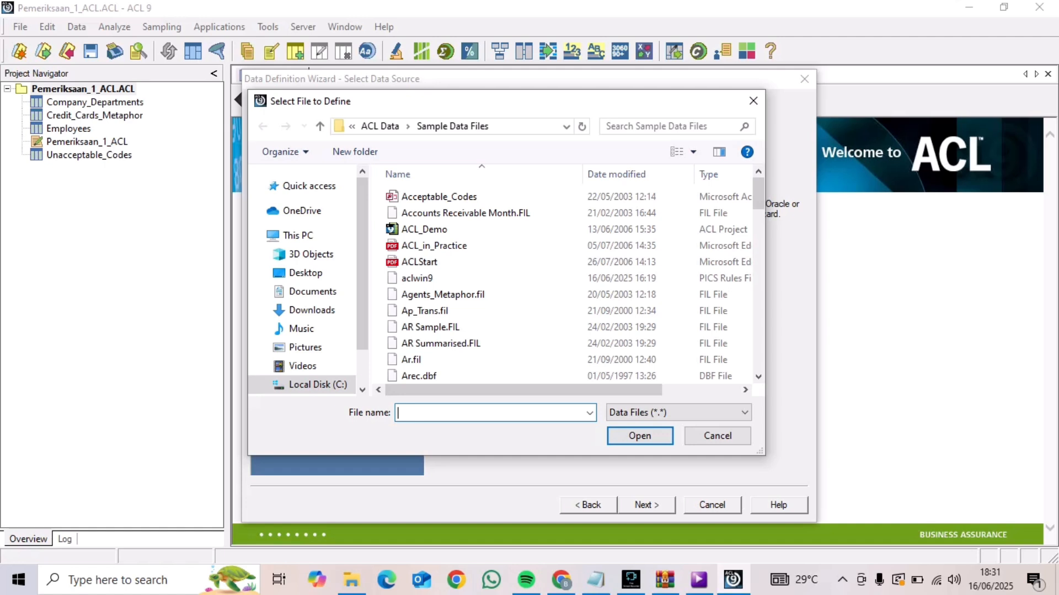
pyautogui.write('Acc')
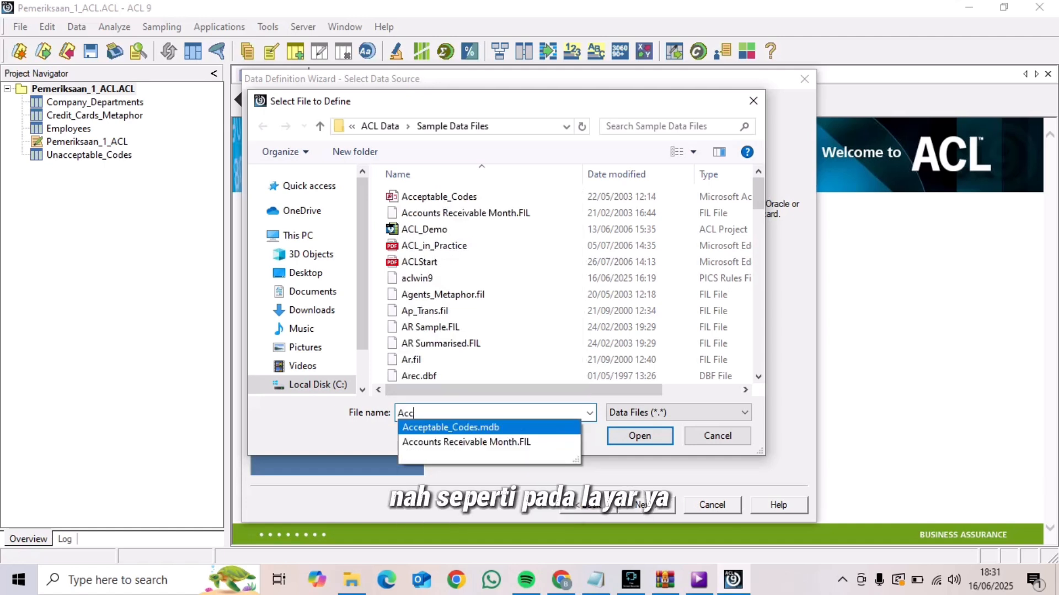
pyautogui.click(450, 427)
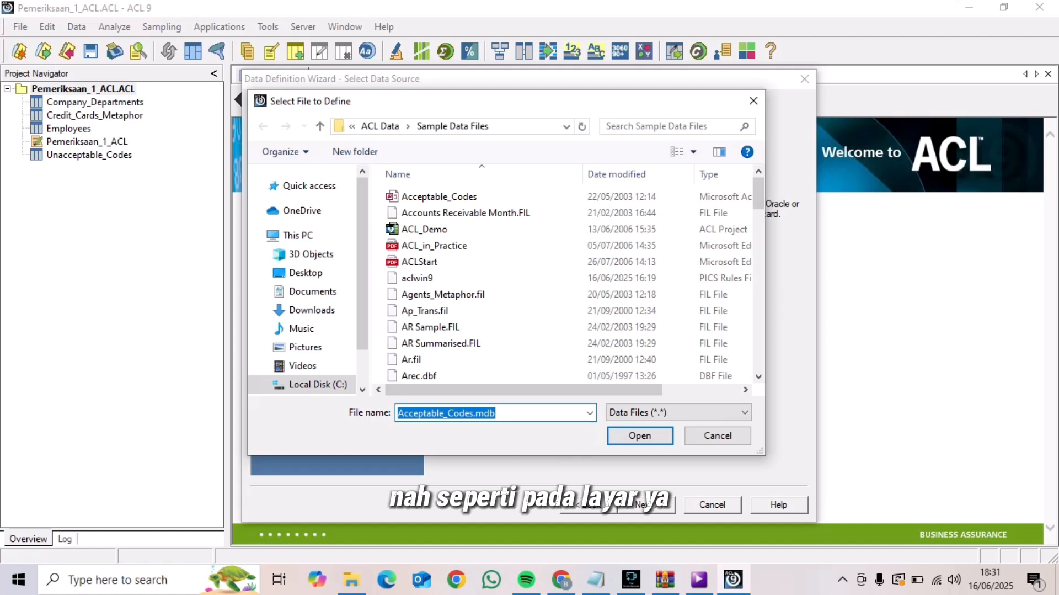
pyautogui.click(640, 435)
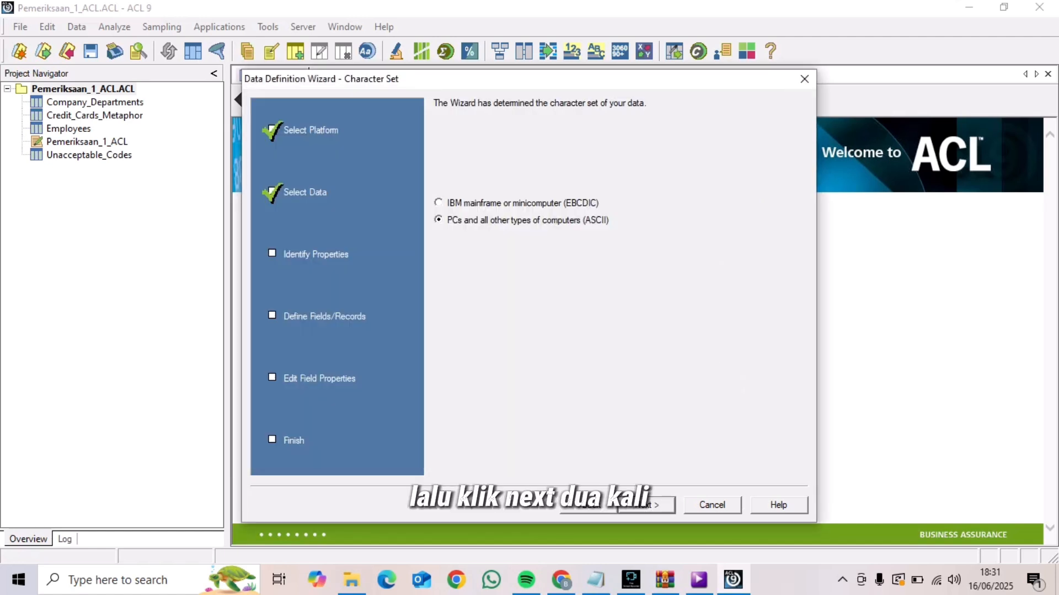
# Accept ASCII, the suggested file format and the Acceptable_Codes Access table with maximum field lengths of 50 (character) and 100 (memo)
pyautogui.click(647, 504)
pyautogui.click(646, 504)
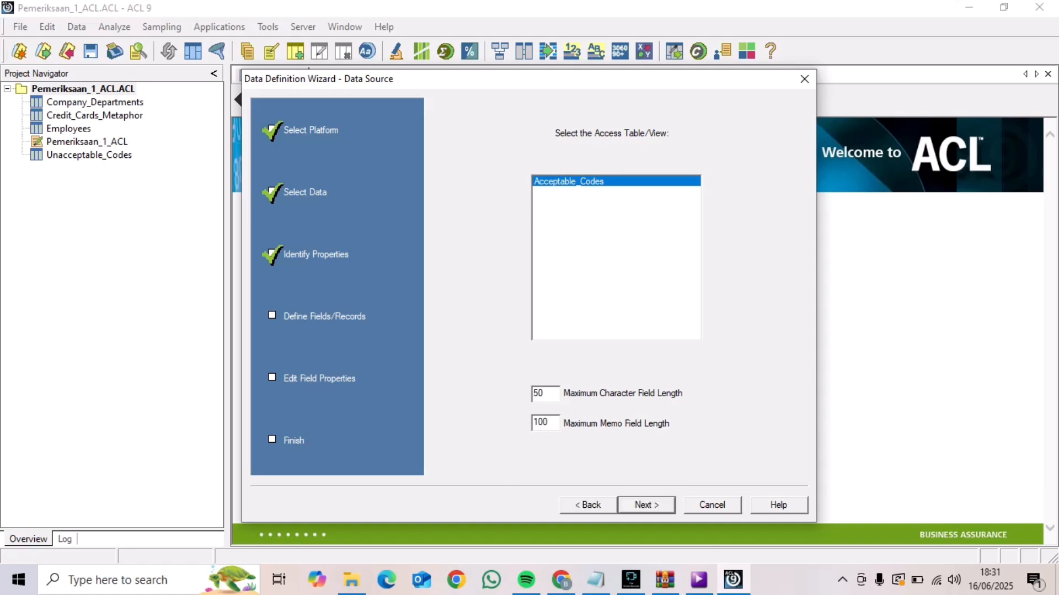
pyautogui.press('Return')
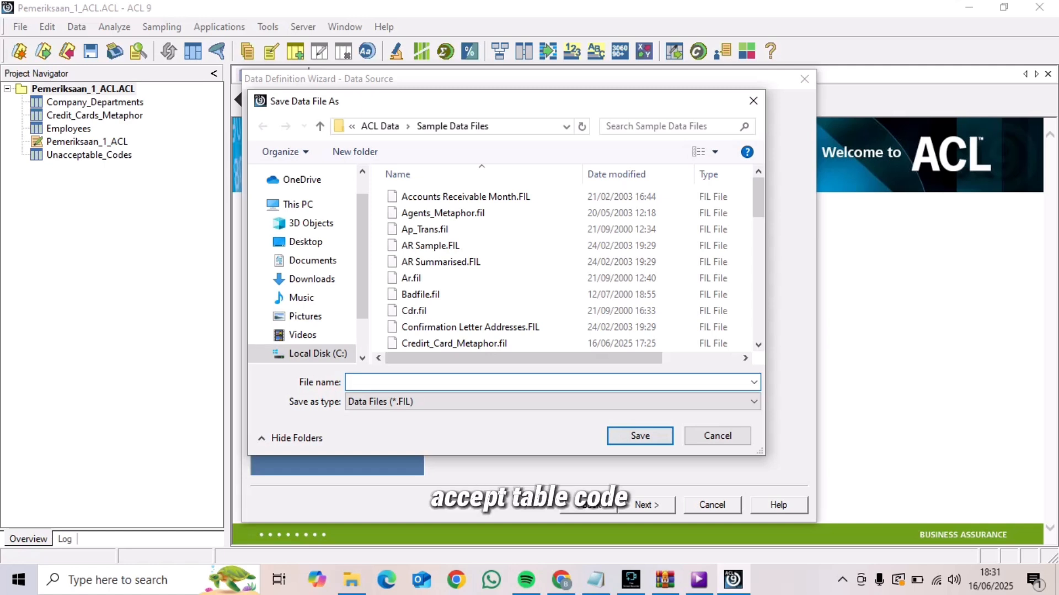
# Save the imported data file as Acceptable_Codes and complete the definition, keeping Acceptable_Codes as the table name
pyautogui.write('Acc')
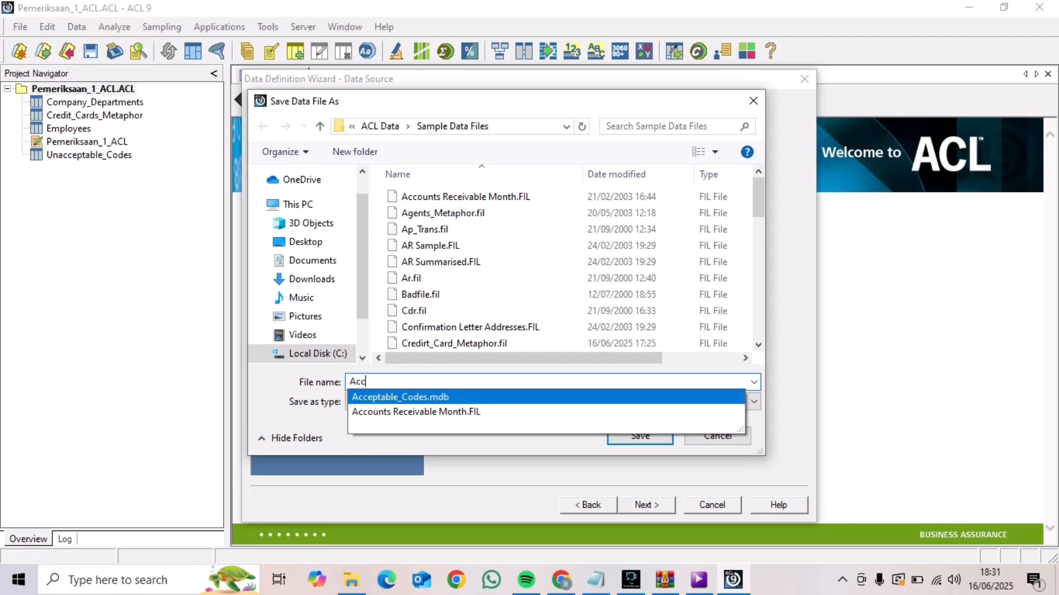
pyautogui.click(400, 396)
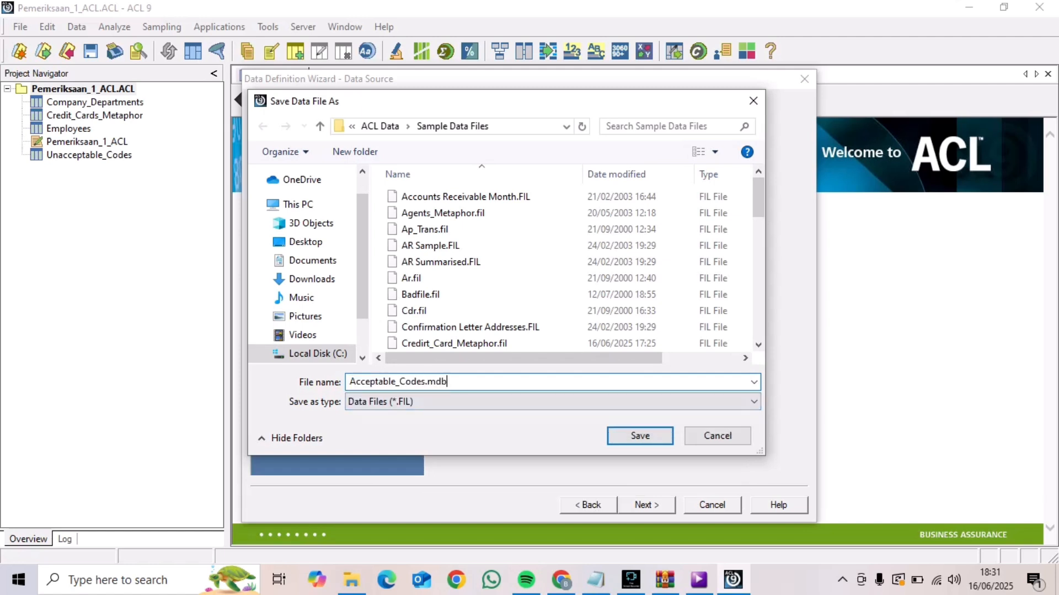
pyautogui.press('BackSpace')
pyautogui.press('BackSpace')
pyautogui.press('BackSpace')
pyautogui.press('BackSpace')
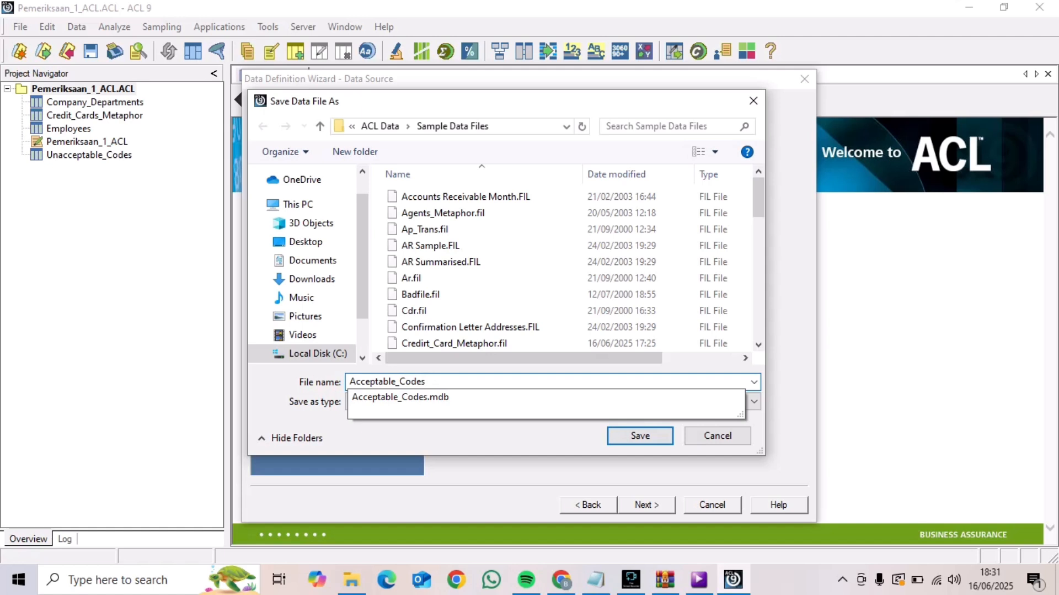
pyautogui.click(640, 435)
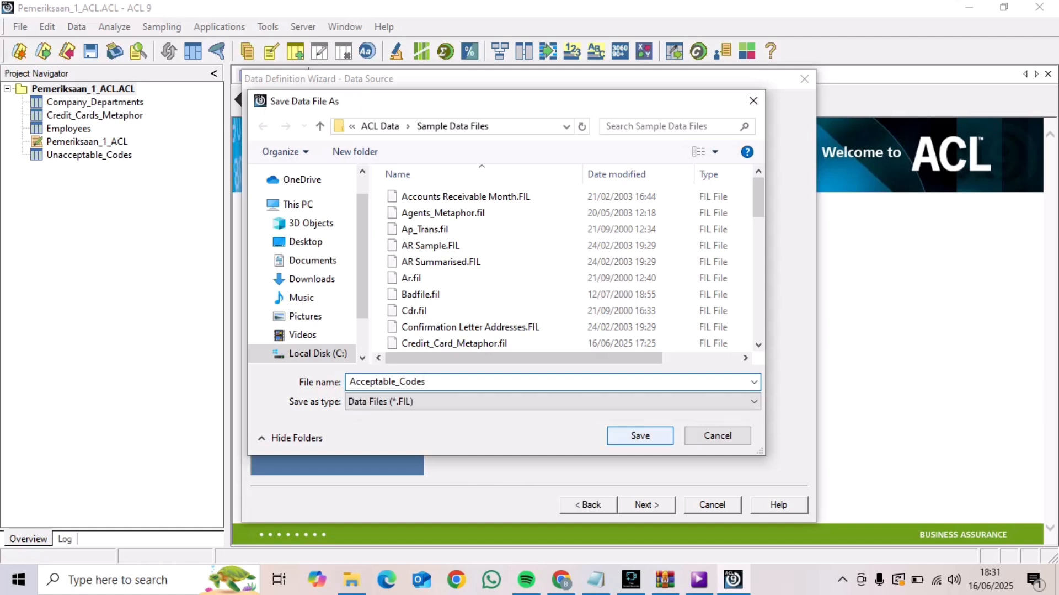
pyautogui.click(640, 435)
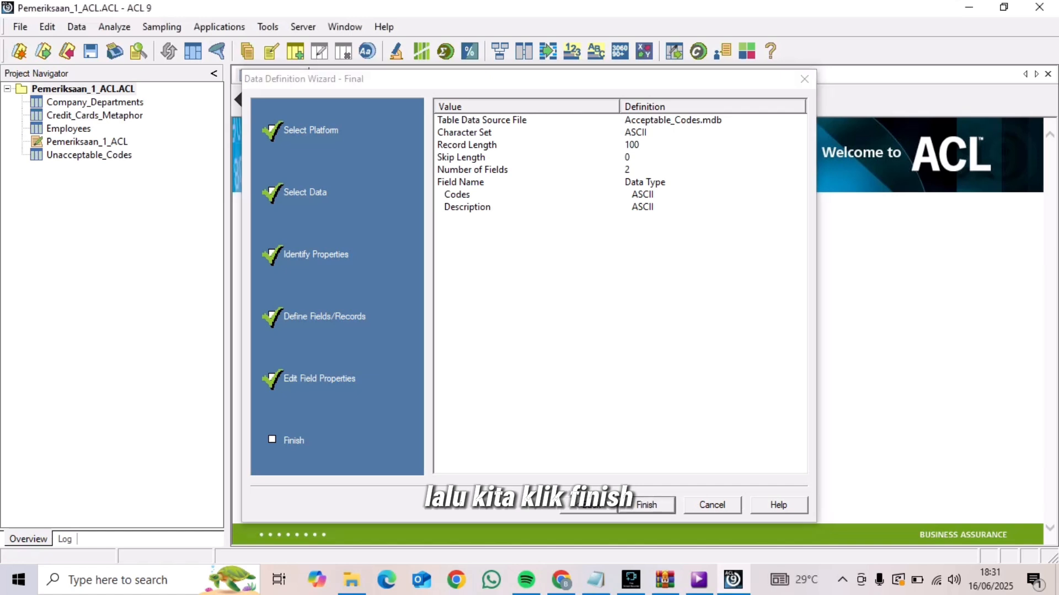
pyautogui.click(646, 504)
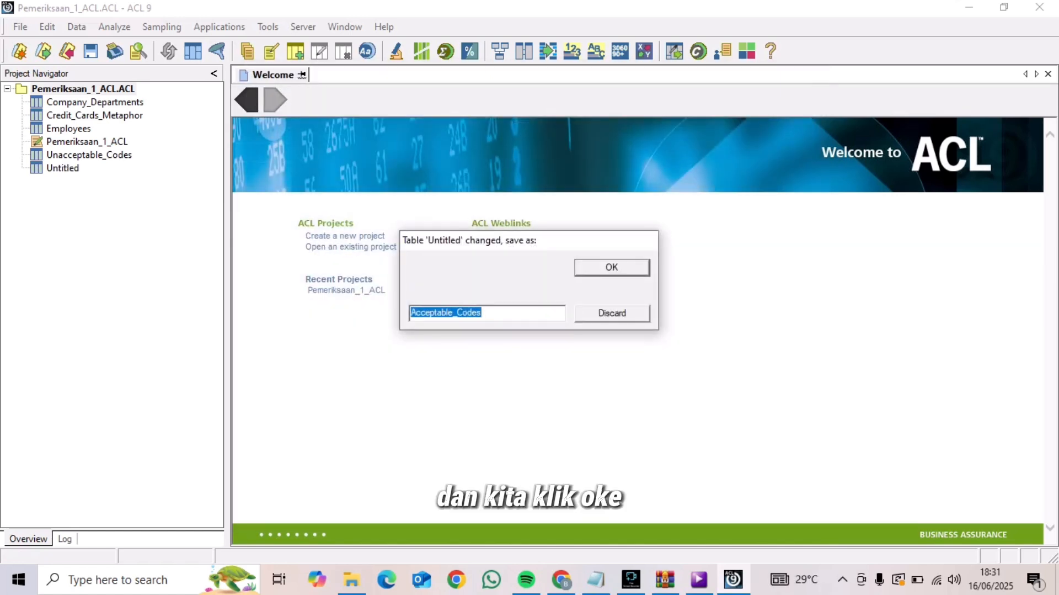
pyautogui.press('Return')
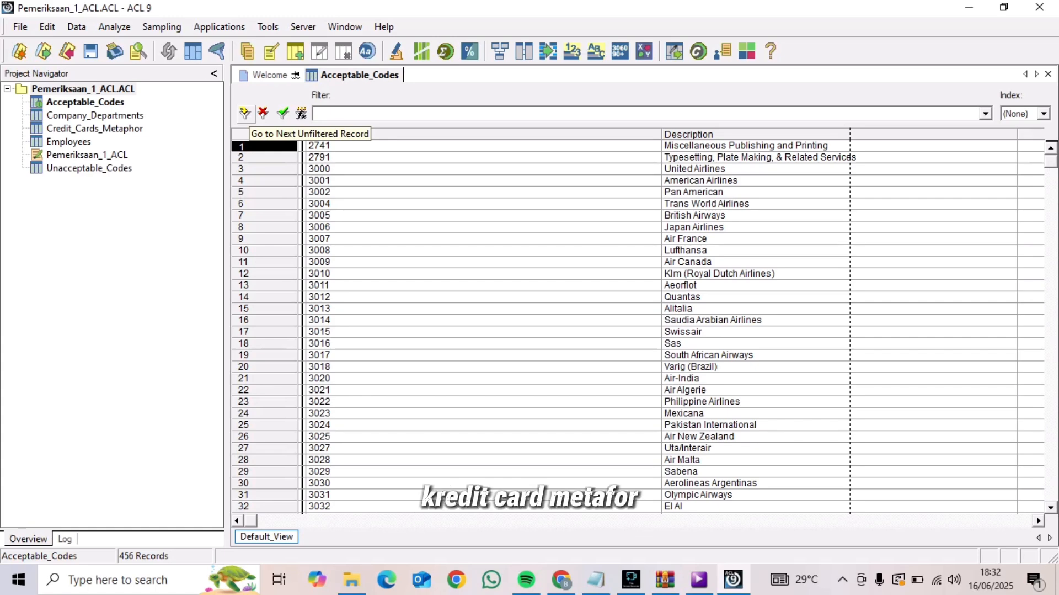
# Open the table layout of Credit_Cards_Metaphor and accept the Codes field definition with the ASCII type
pyautogui.doubleClick(95, 128)
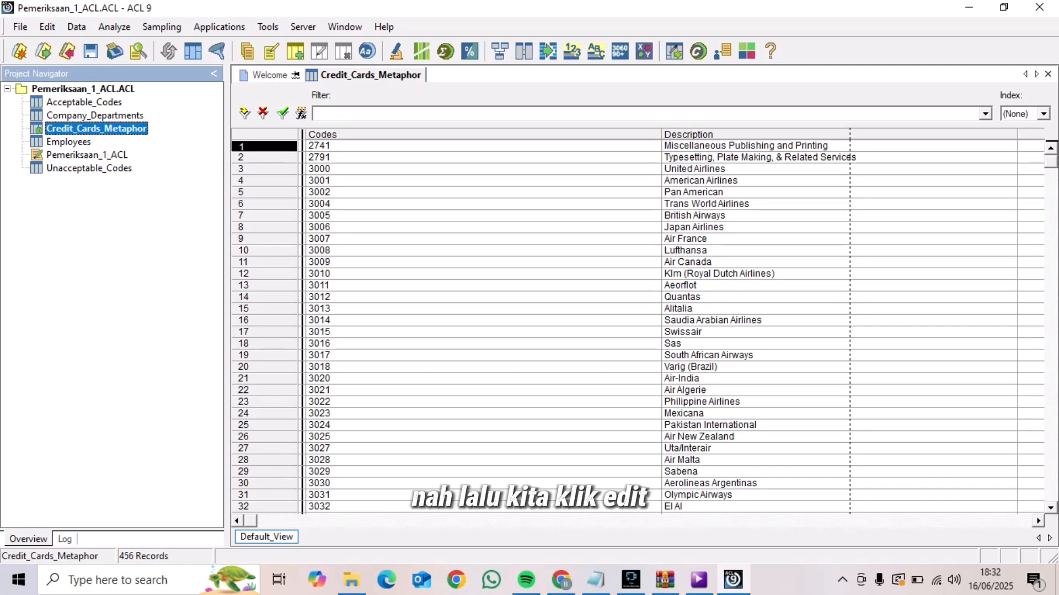
pyautogui.click(48, 27)
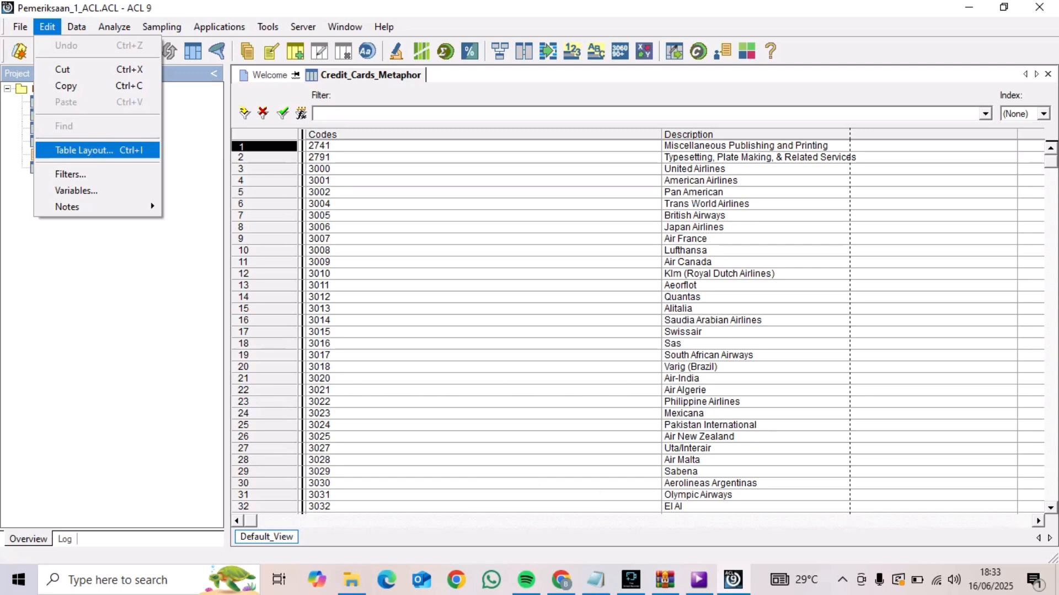
pyautogui.click(82, 150)
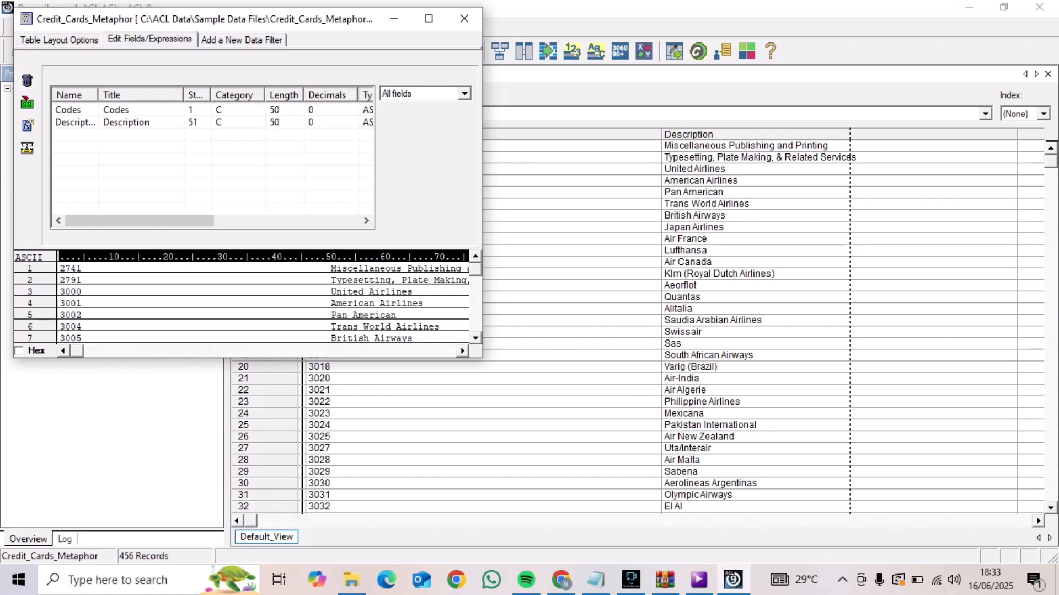
pyautogui.doubleClick(68, 109)
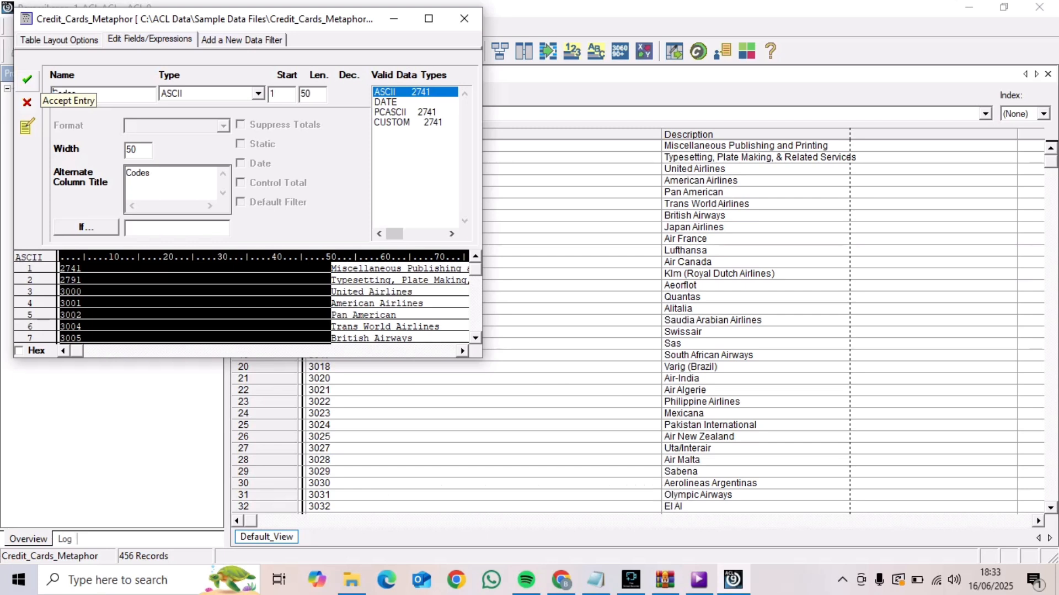
pyautogui.click(26, 79)
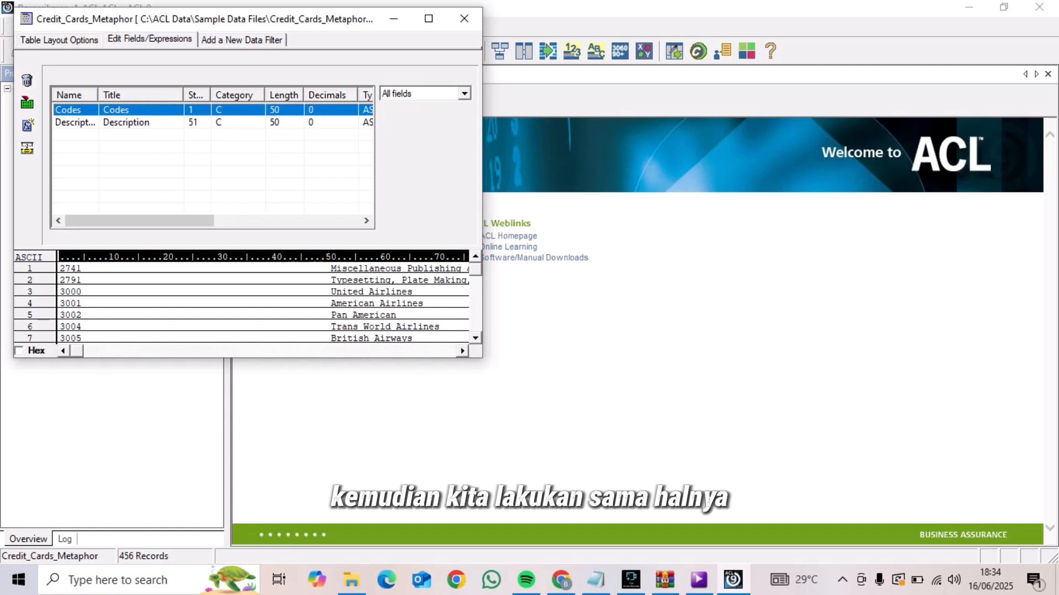
# Accept the Description field definition of Credit_Cards_Metaphor as ASCII and close its table layout
pyautogui.click(126, 122)
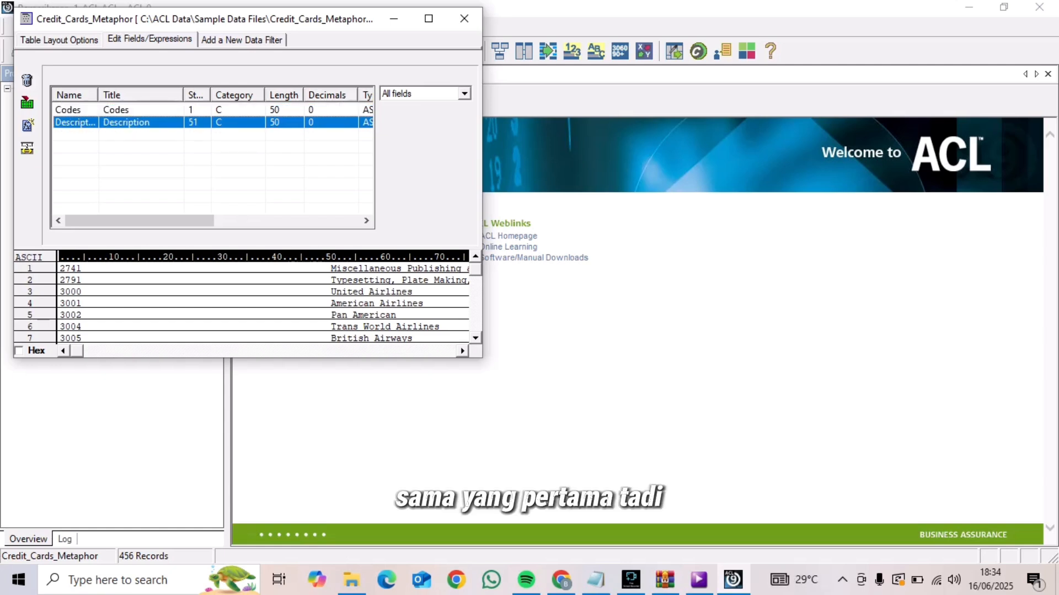
pyautogui.click(27, 148)
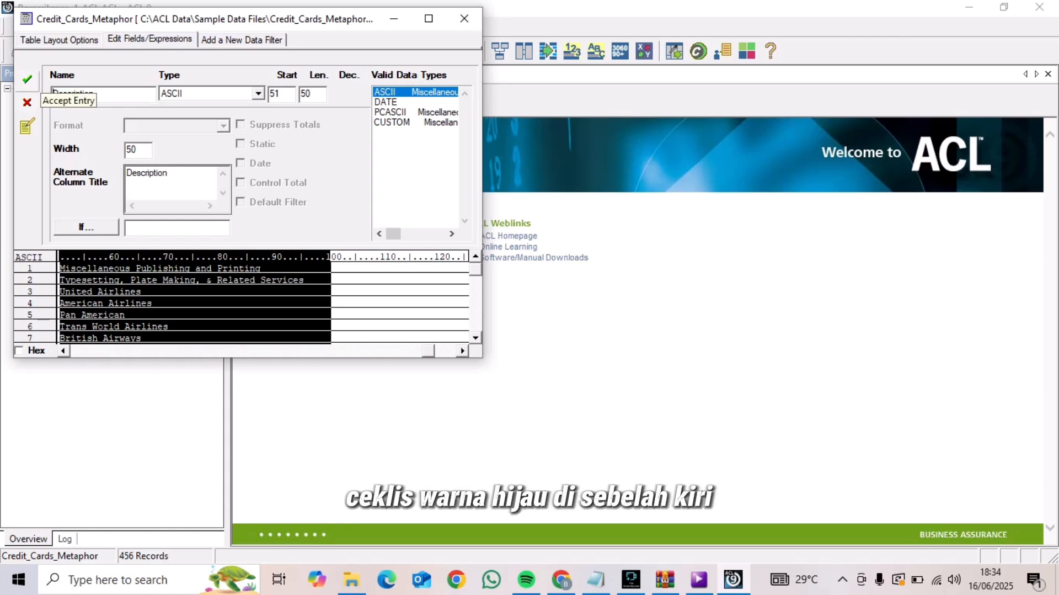
pyautogui.click(27, 79)
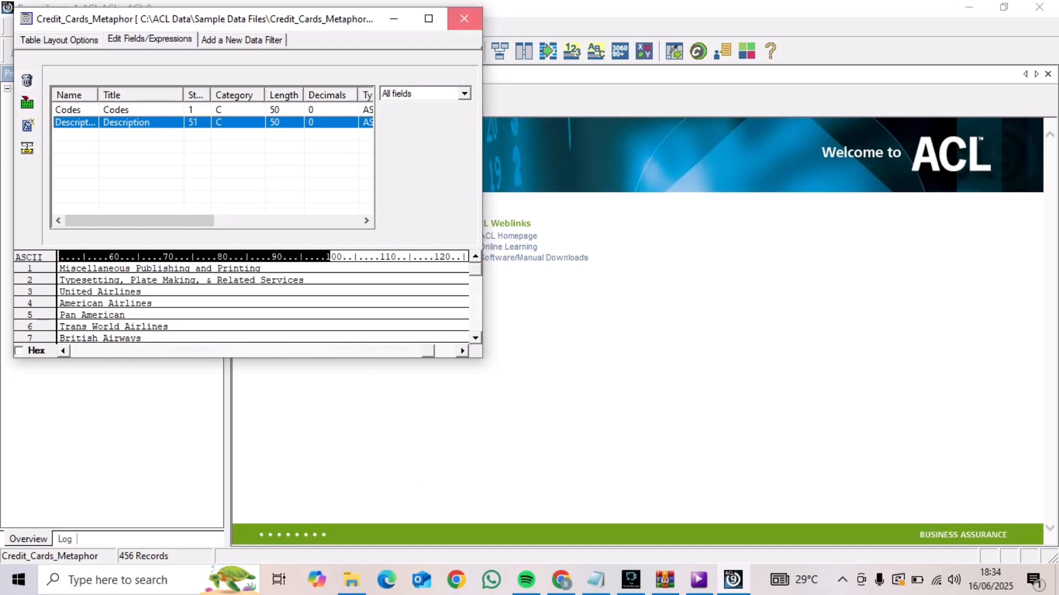
pyautogui.click(464, 18)
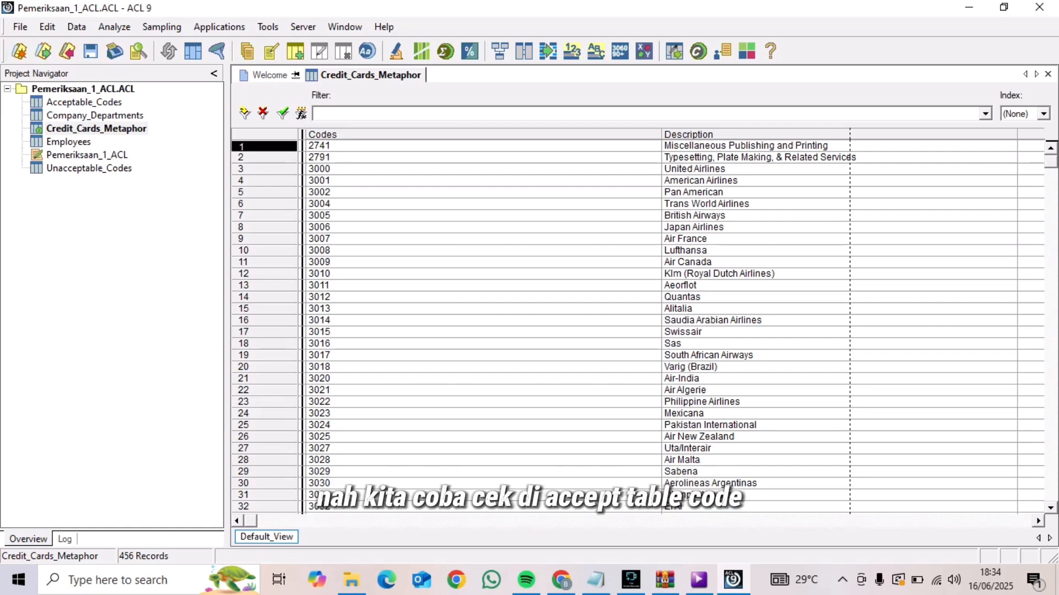
# In the table layout of Acceptable_Codes, accept the Codes and Description field definitions as ASCII, and close the layout
pyautogui.doubleClick(84, 102)
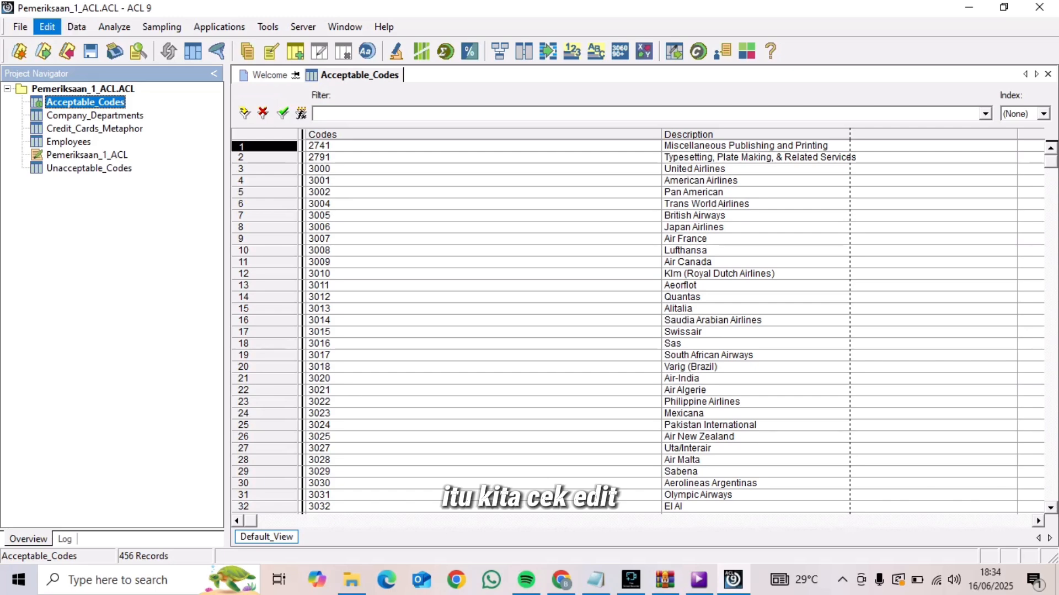
pyautogui.click(47, 27)
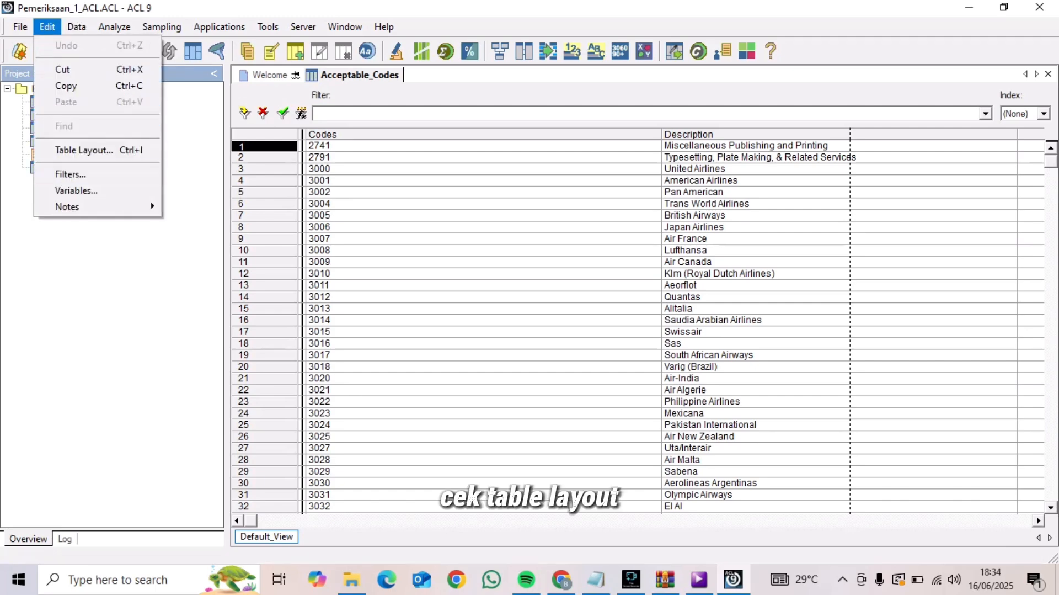
pyautogui.click(82, 150)
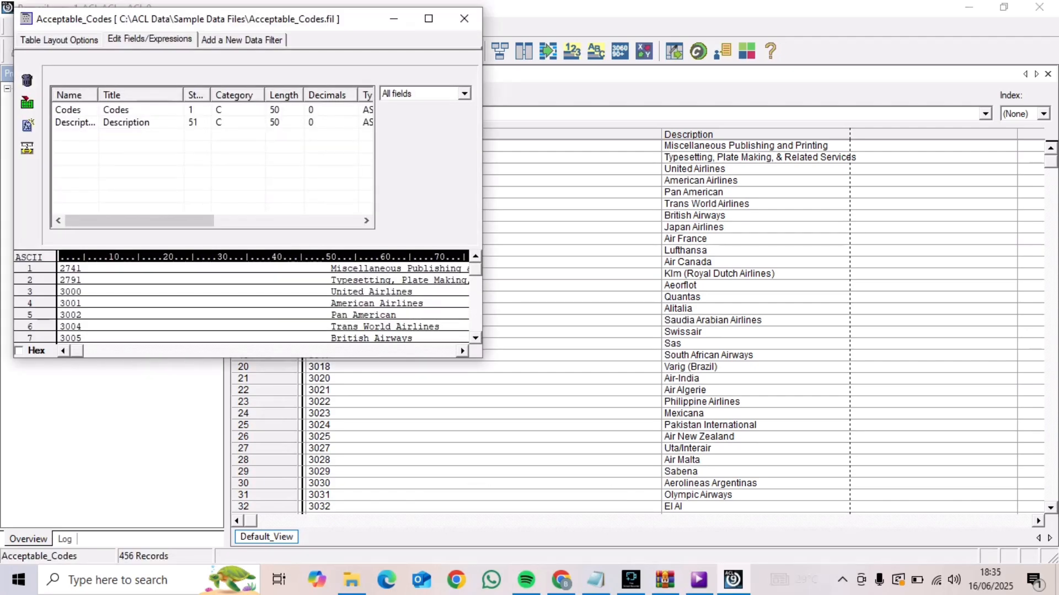
pyautogui.doubleClick(69, 110)
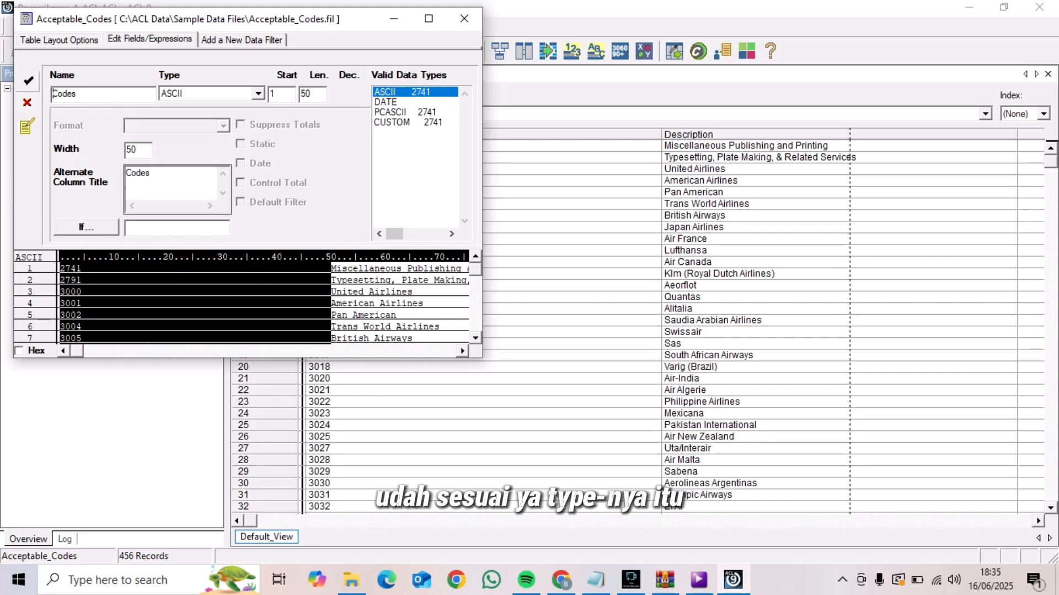
pyautogui.click(27, 79)
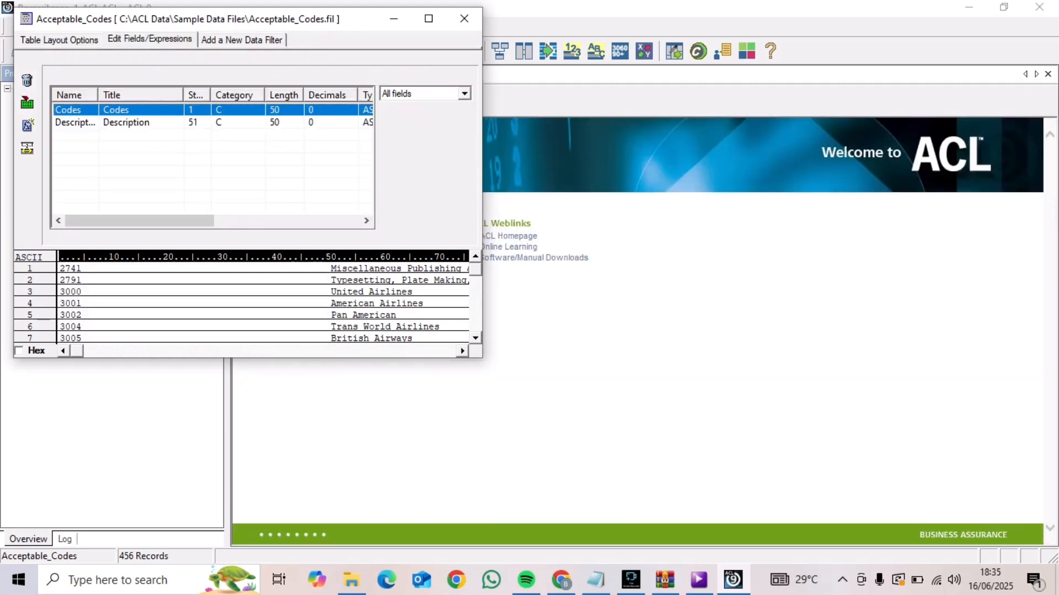
pyautogui.doubleClick(75, 122)
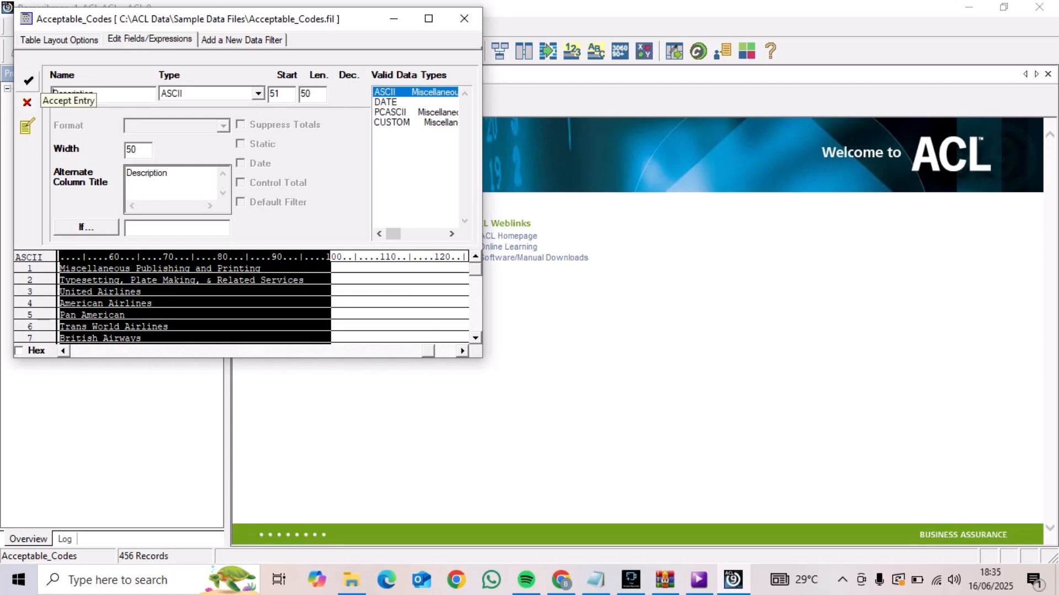
pyautogui.click(26, 79)
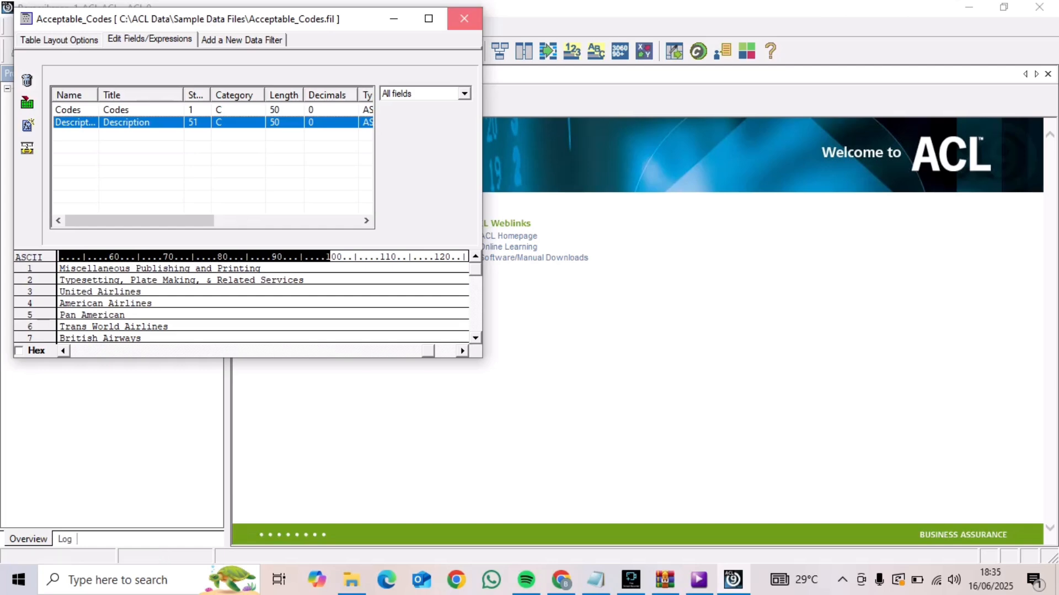
pyautogui.click(464, 19)
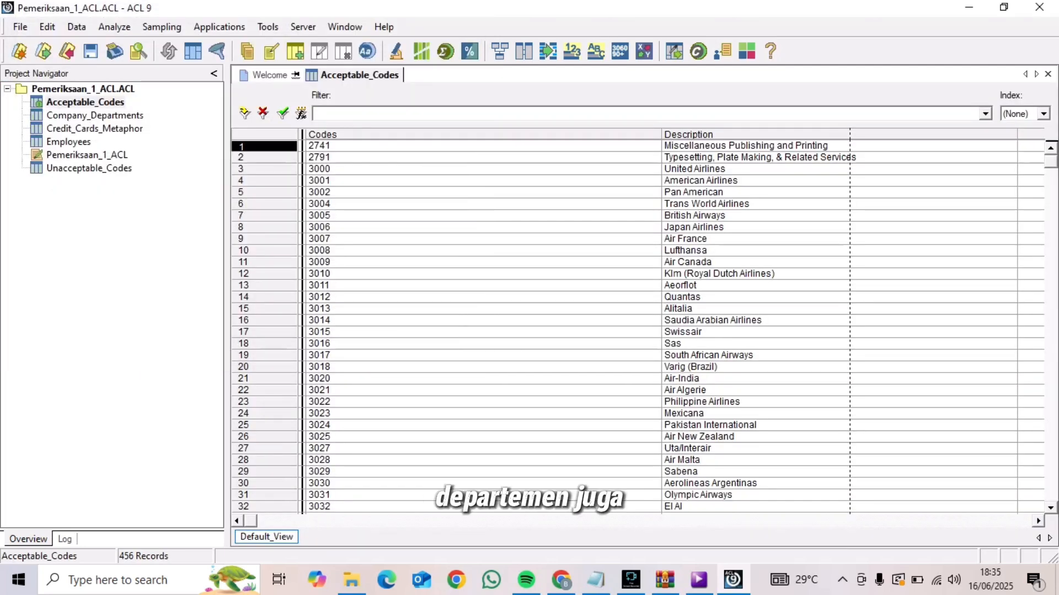
# Open the Company_Departments table and bring up its table layout with the field list
pyautogui.doubleClick(95, 115)
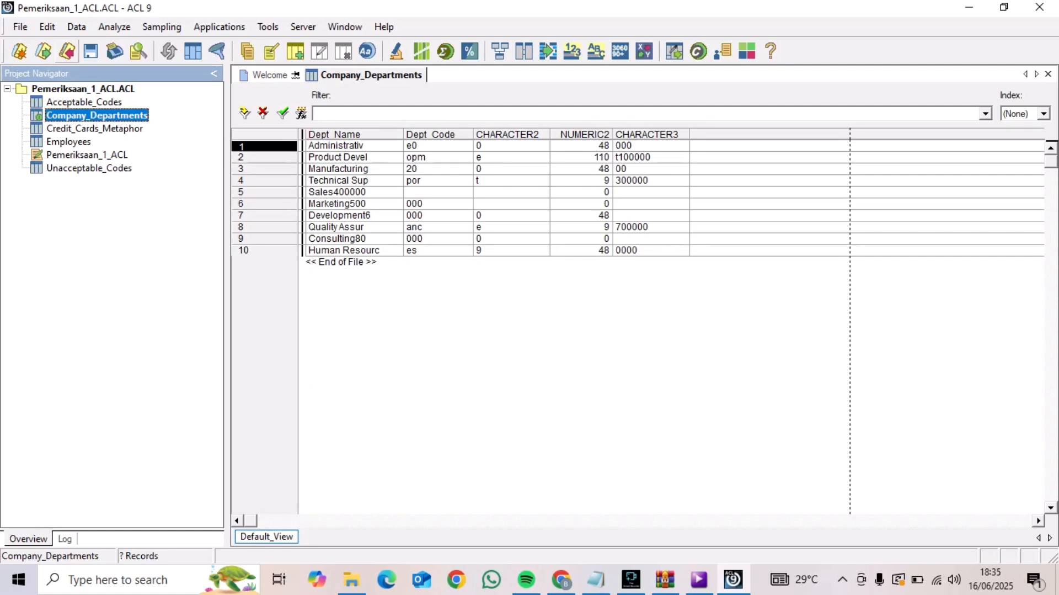
pyautogui.click(20, 27)
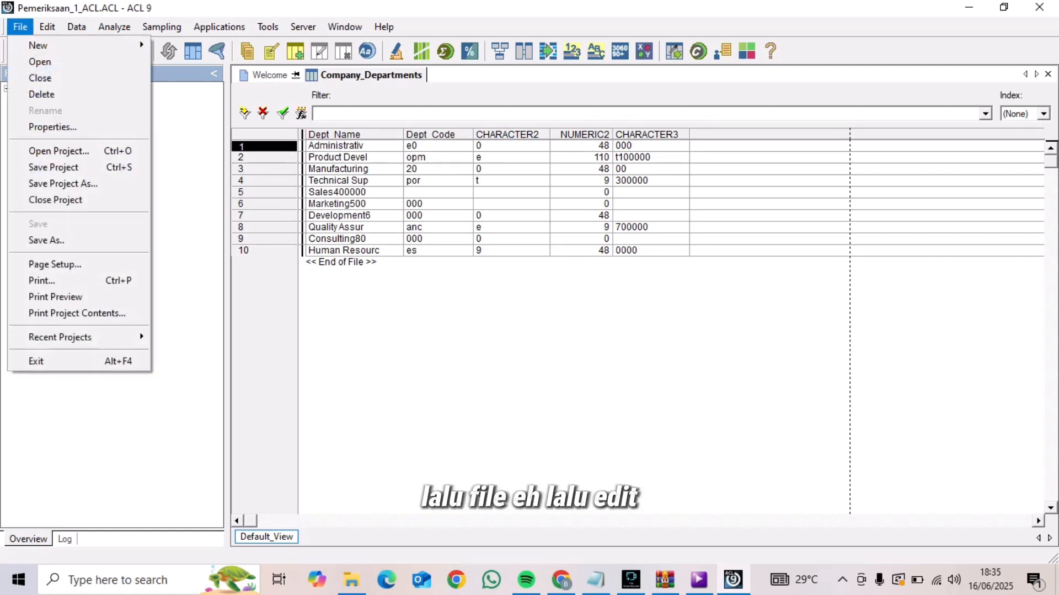
pyautogui.click(20, 26)
pyautogui.click(48, 27)
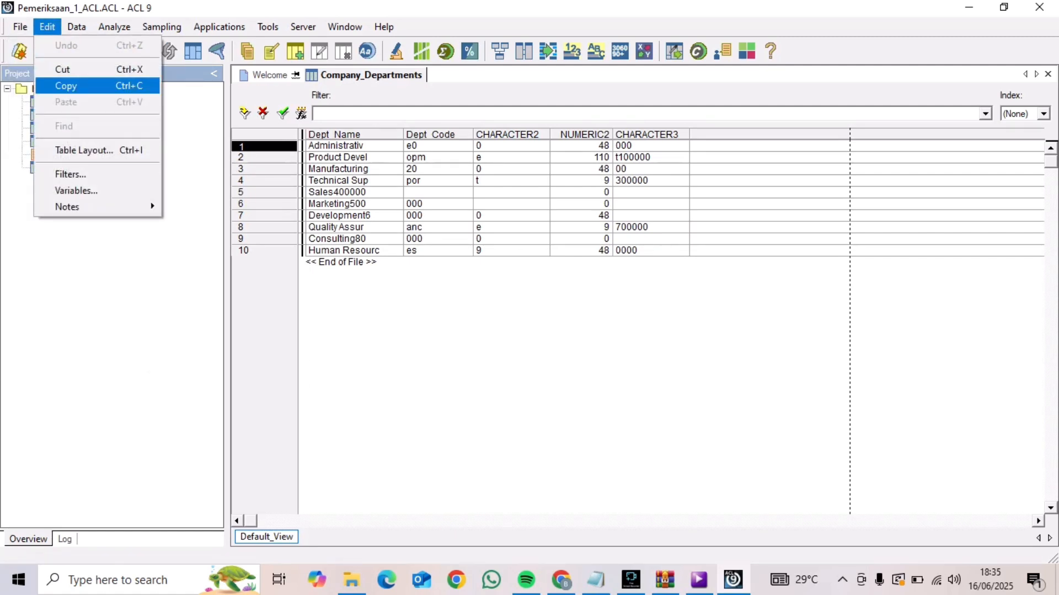
pyautogui.click(83, 150)
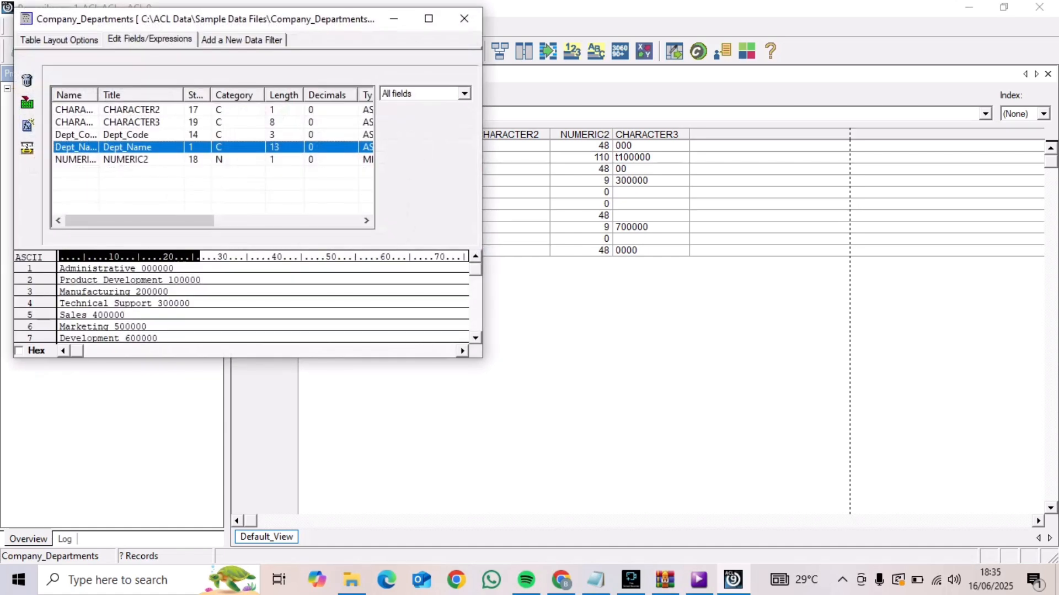
# Review and accept the ASCII field definitions of CHARACTER2, CHARACTER3, Dept_Code and Dept_Name in the Company_Departments layout
pyautogui.doubleClick(131, 110)
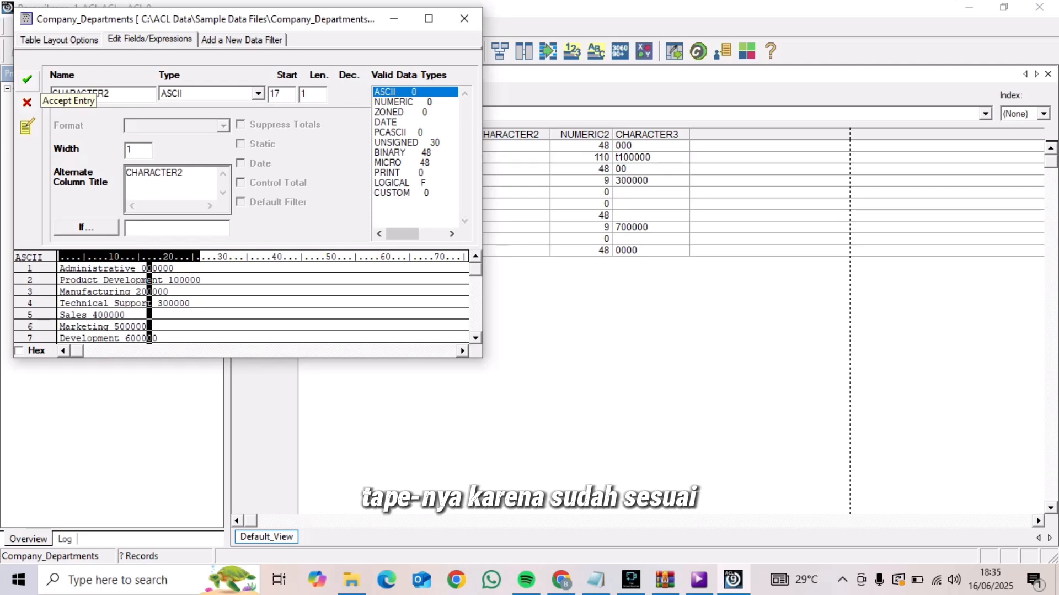
pyautogui.click(27, 80)
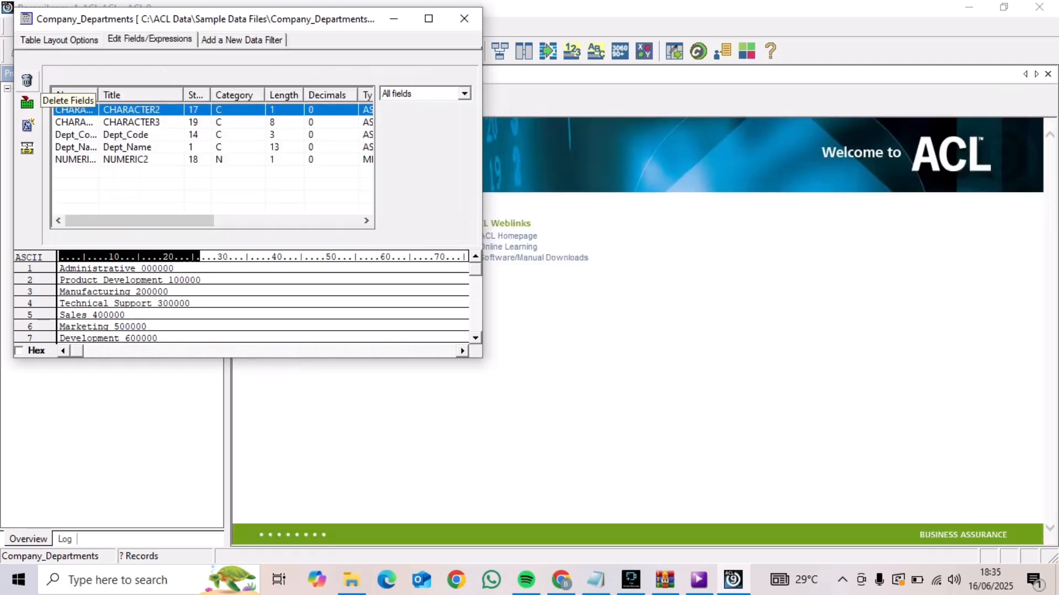
pyautogui.click(131, 122)
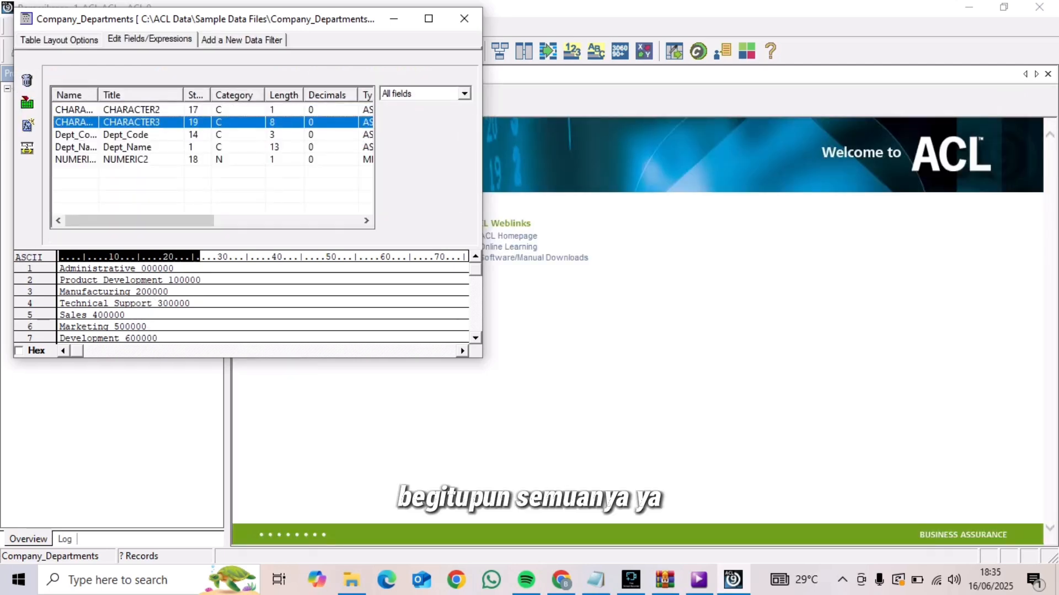
pyautogui.doubleClick(131, 122)
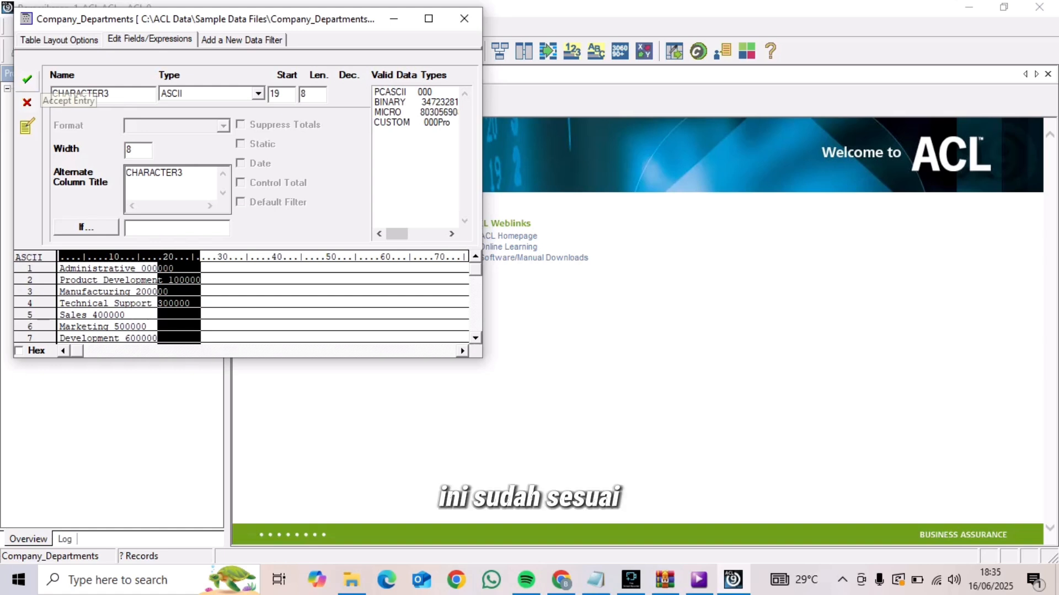
pyautogui.click(27, 80)
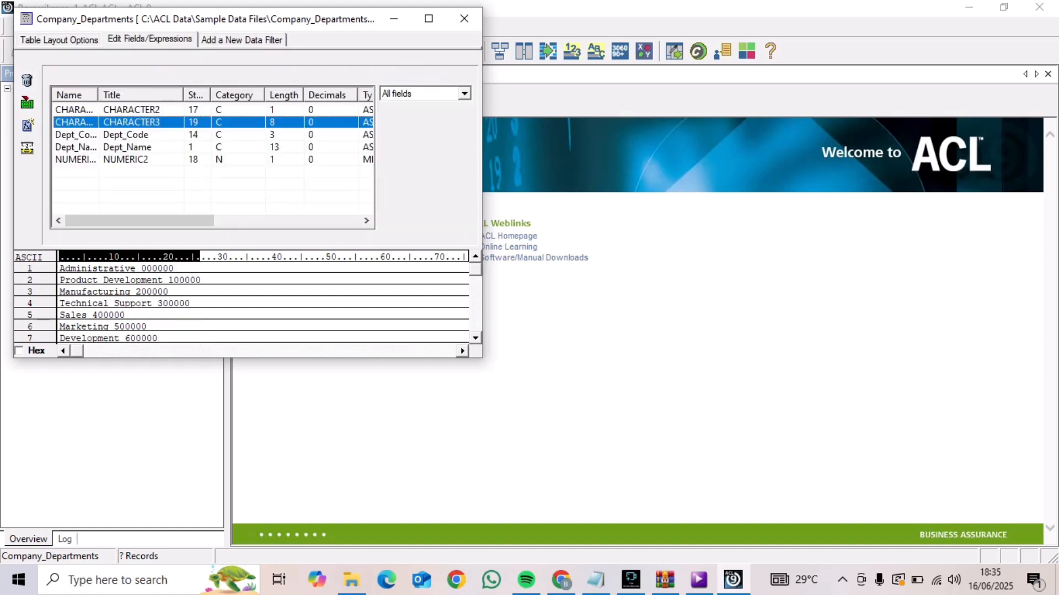
pyautogui.doubleClick(126, 134)
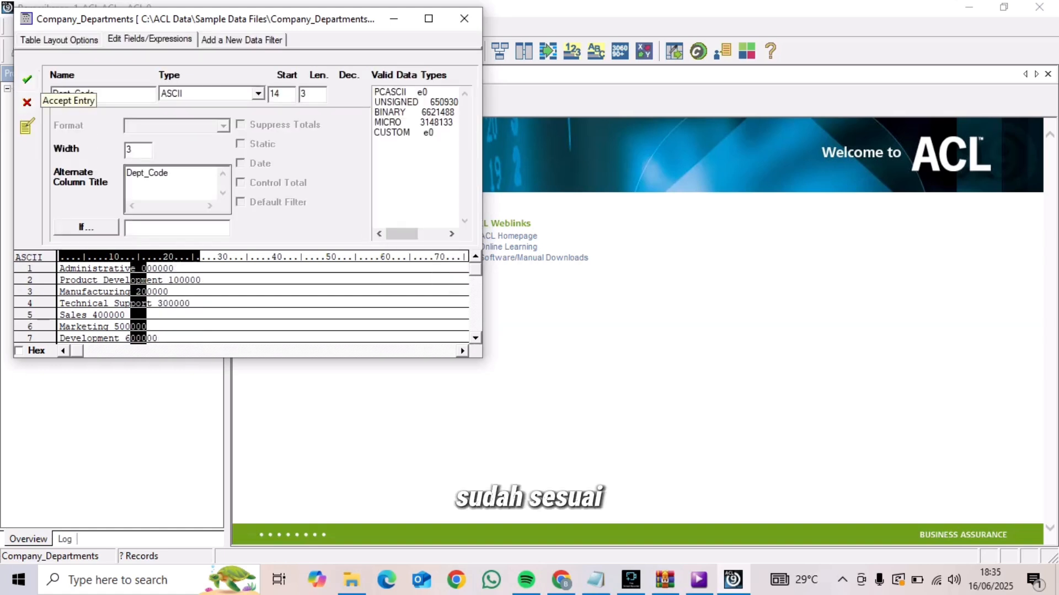
pyautogui.click(27, 80)
pyautogui.doubleClick(126, 146)
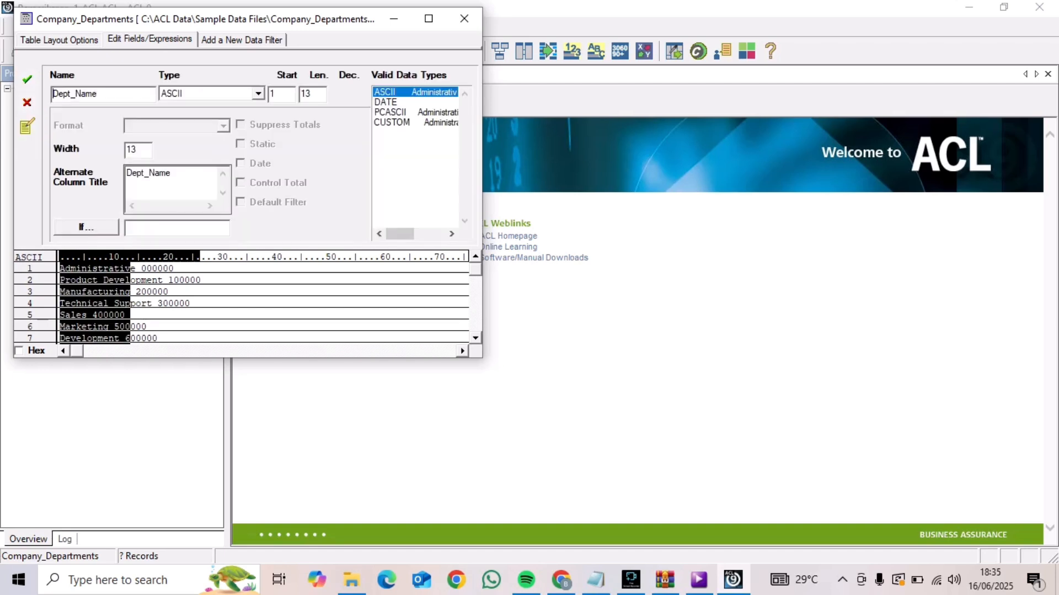
pyautogui.click(27, 80)
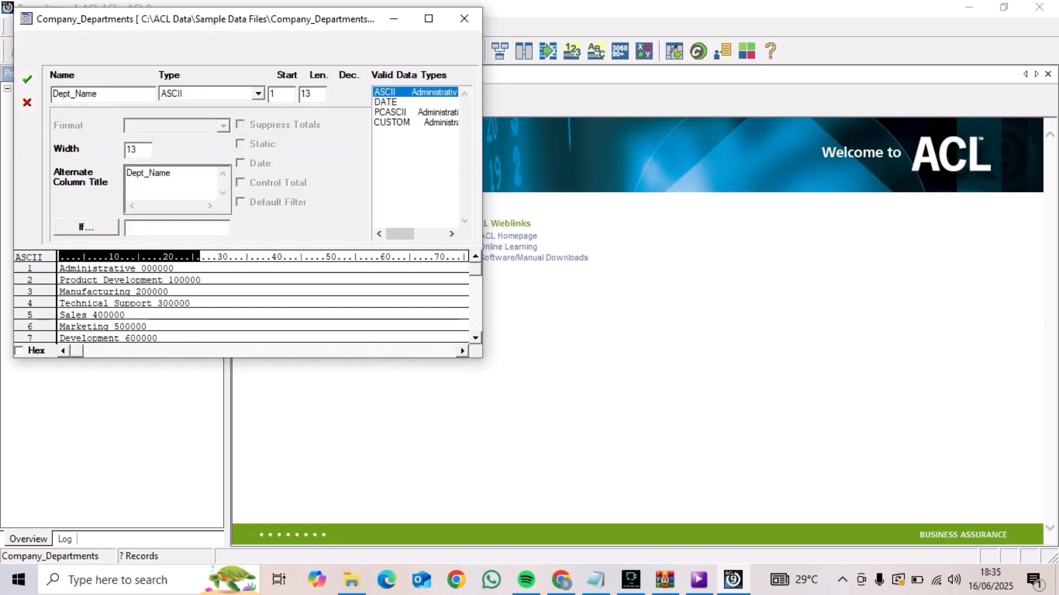
# Change the data type of the NUMERIC2 field in Company_Departments to ASCII and accept the entry
pyautogui.click(126, 159)
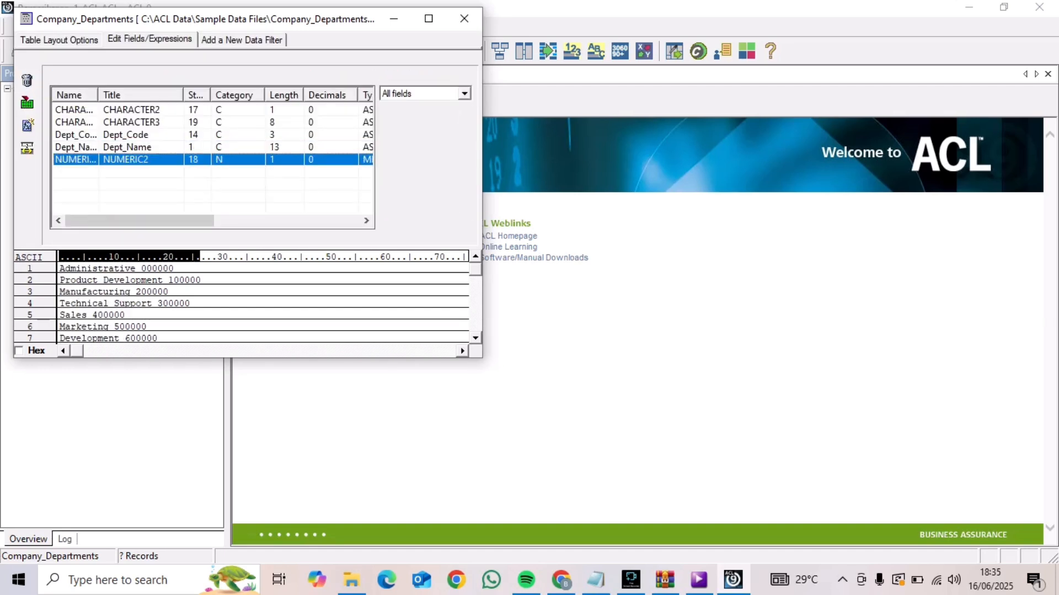
pyautogui.doubleClick(126, 159)
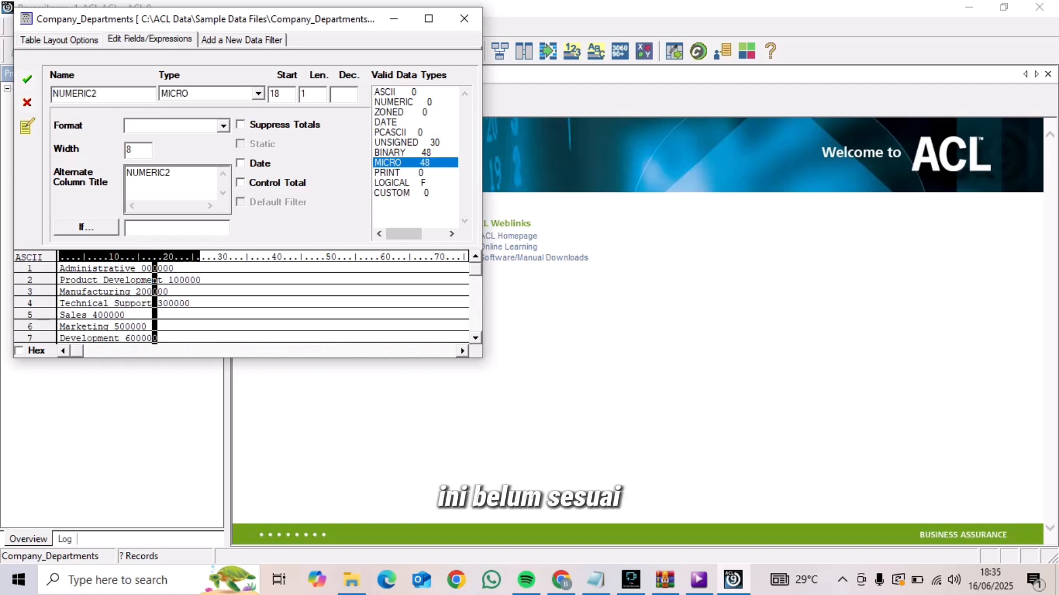
pyautogui.click(257, 93)
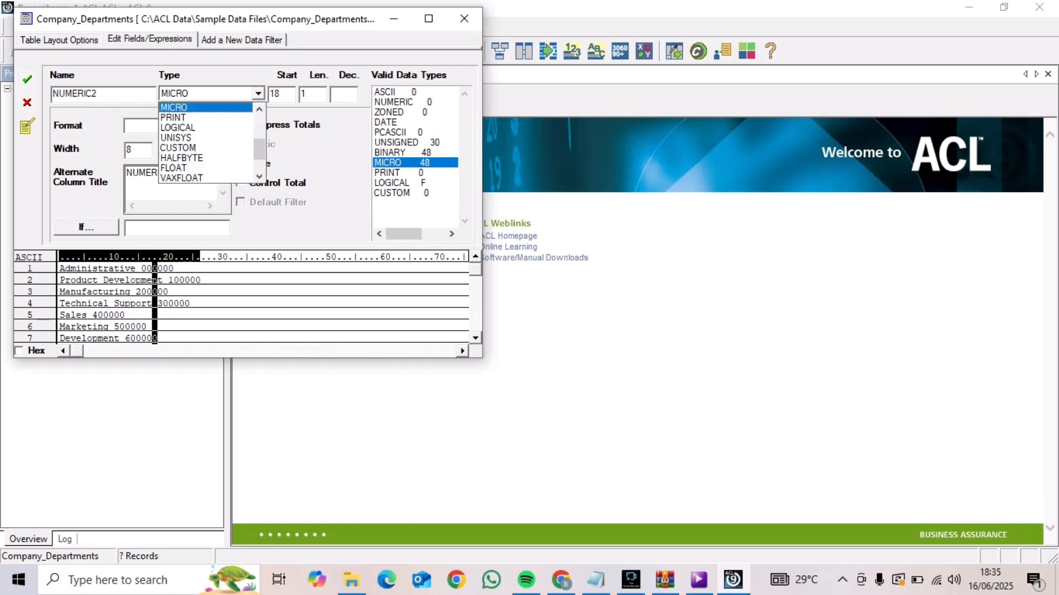
pyautogui.scroll(3, 207, 142)
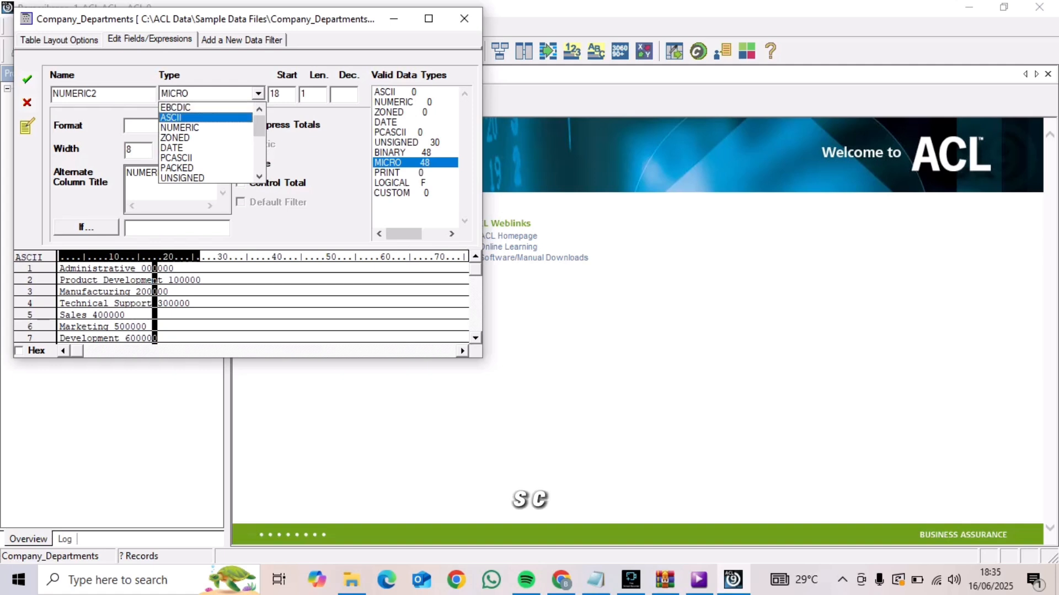
pyautogui.click(205, 117)
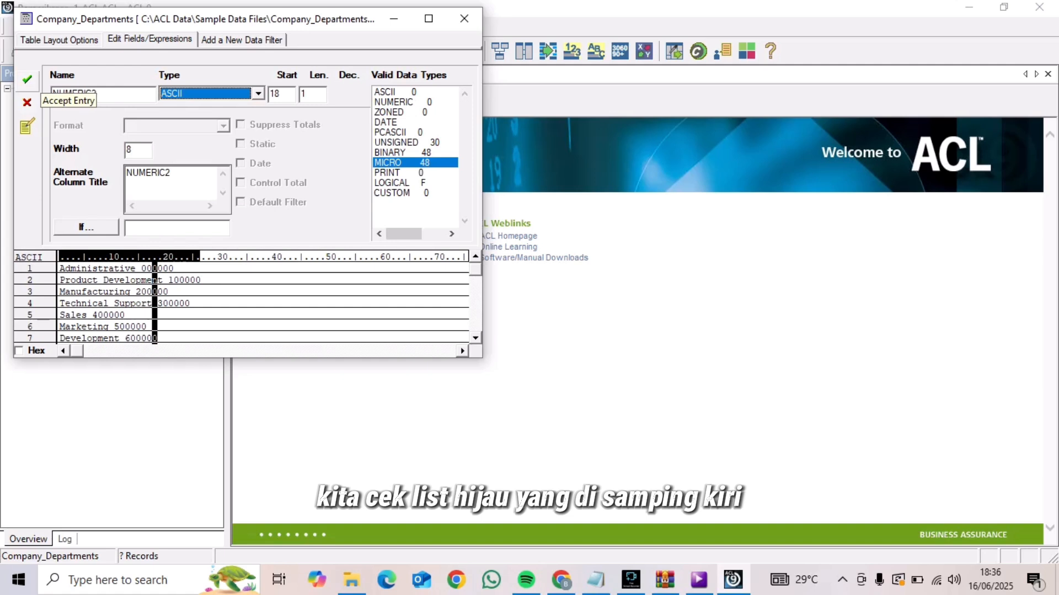
pyautogui.click(26, 79)
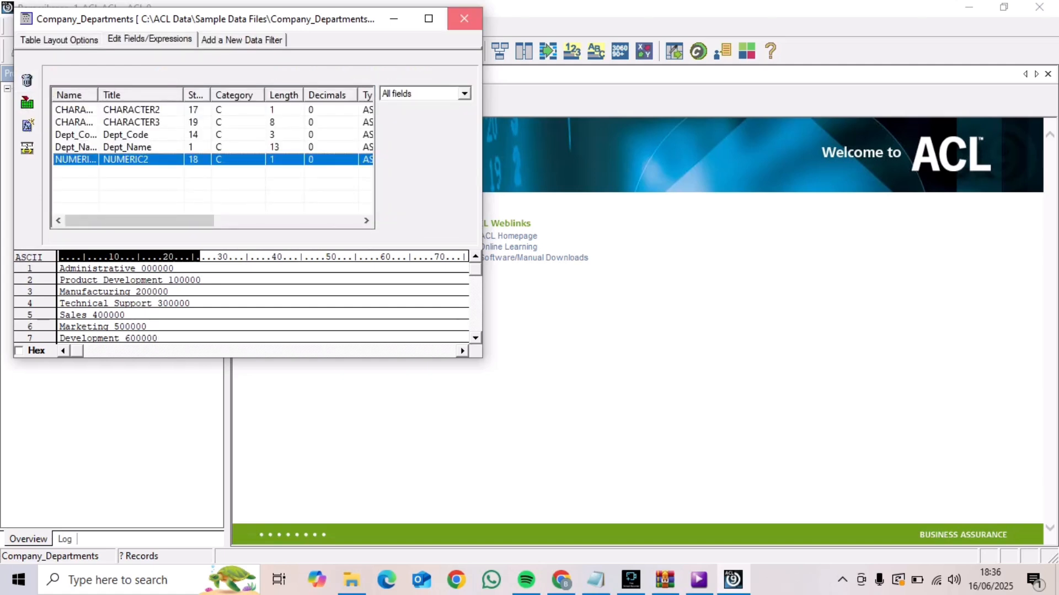
# Close the Company_Departments layout, then open the Employees table and bring up its table layout with the field list
pyautogui.click(465, 18)
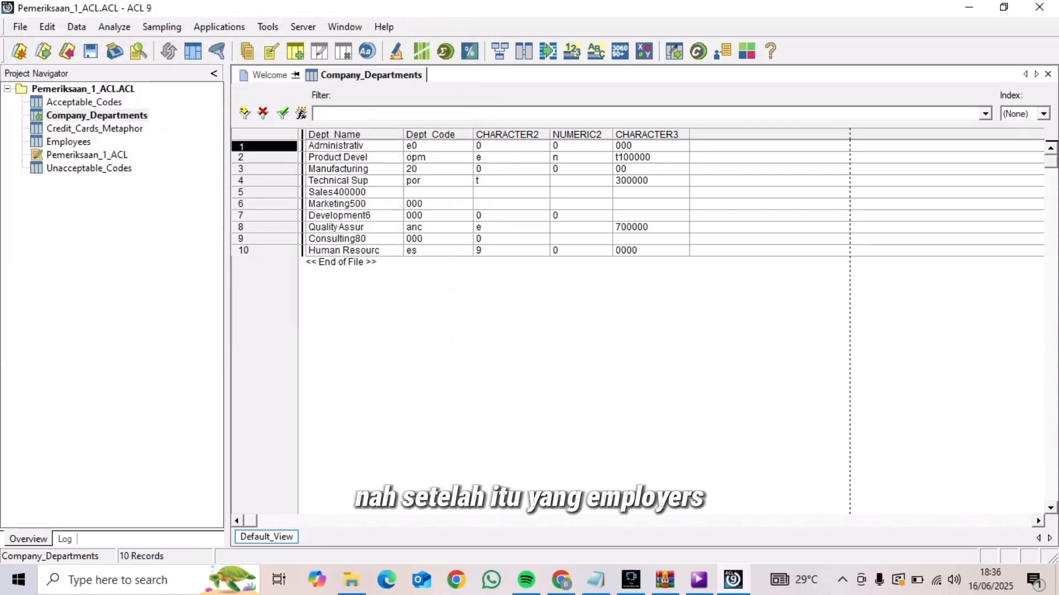
pyautogui.click(68, 141)
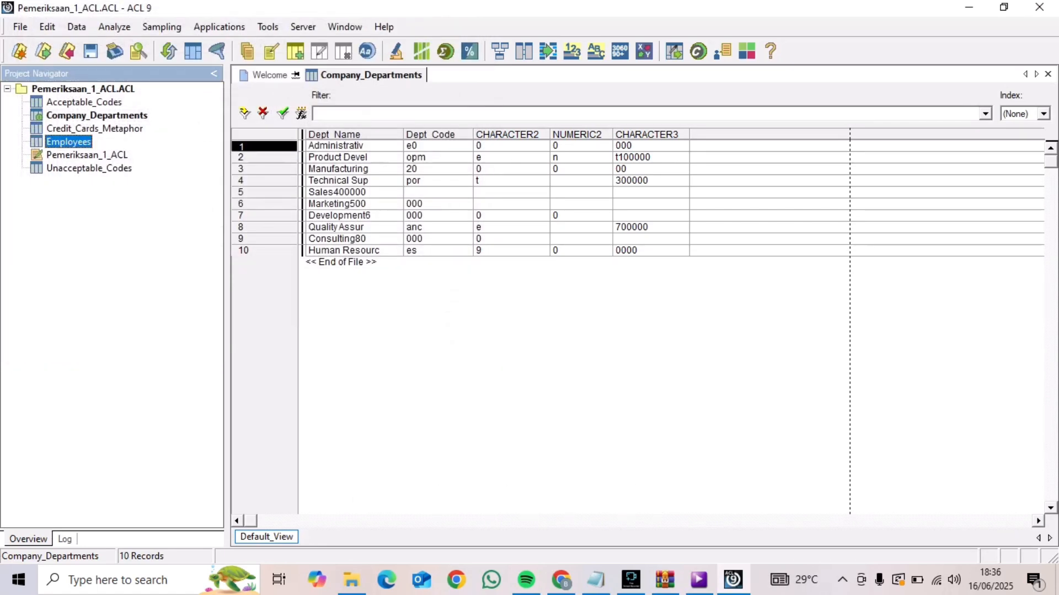
pyautogui.doubleClick(69, 142)
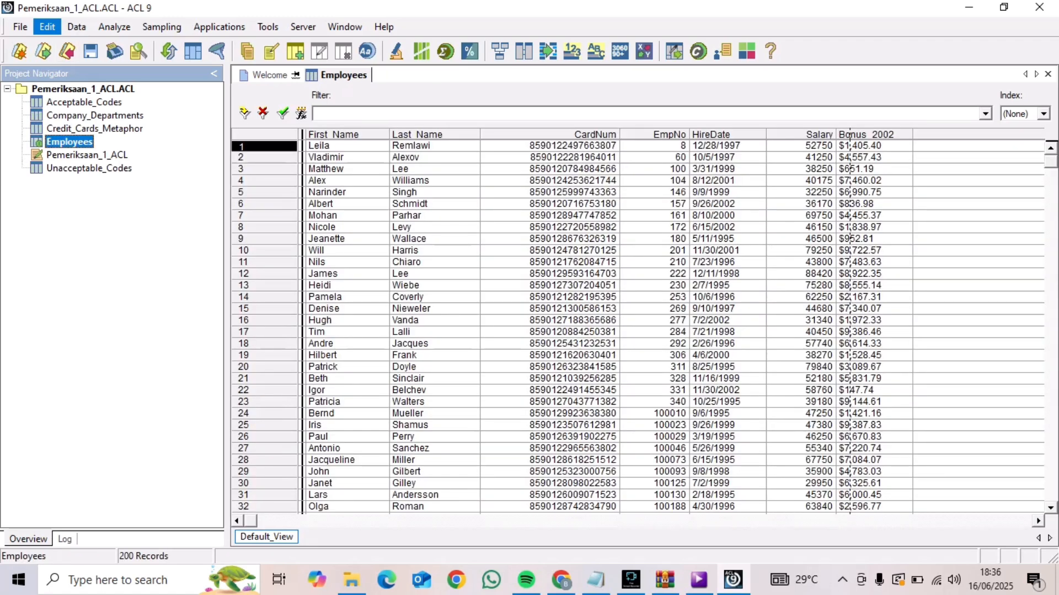
pyautogui.click(47, 27)
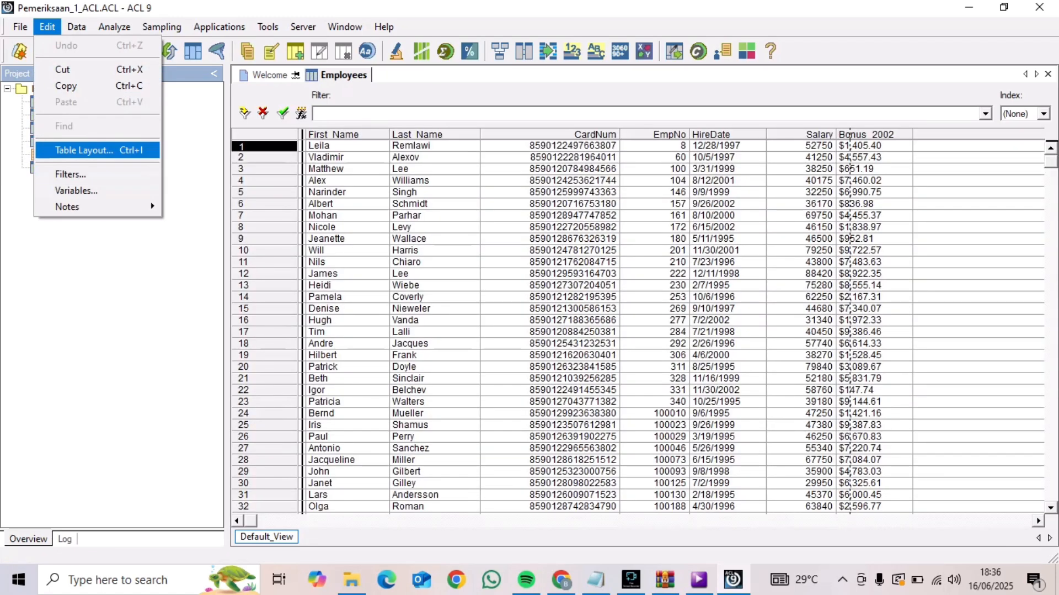
pyautogui.click(83, 150)
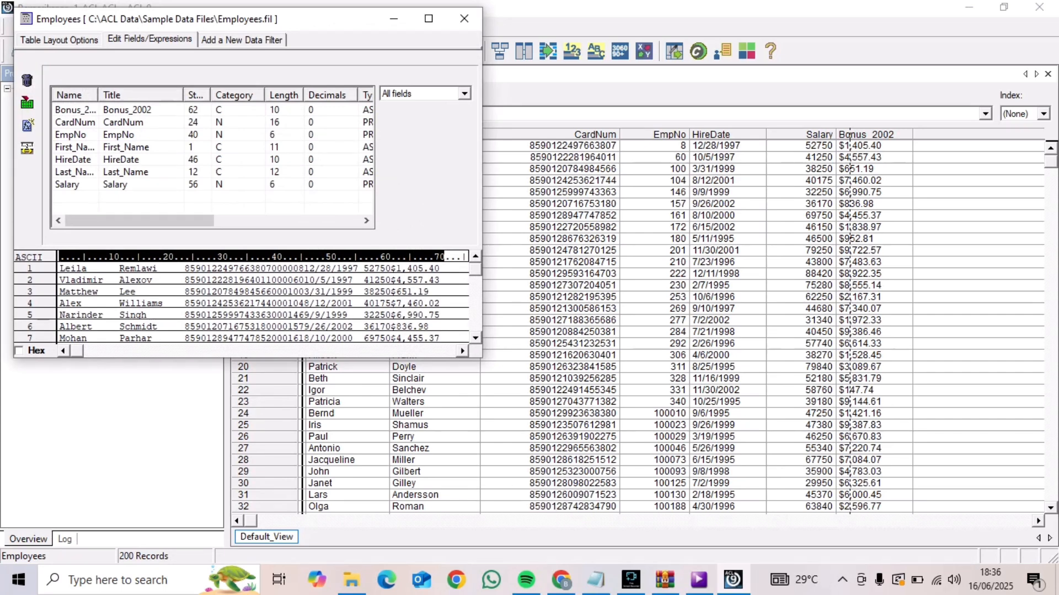
# In the Employees layout, accept the Bonus_2002 field as ASCII and change the CardNum field's data type to ASCII
pyautogui.doubleClick(75, 110)
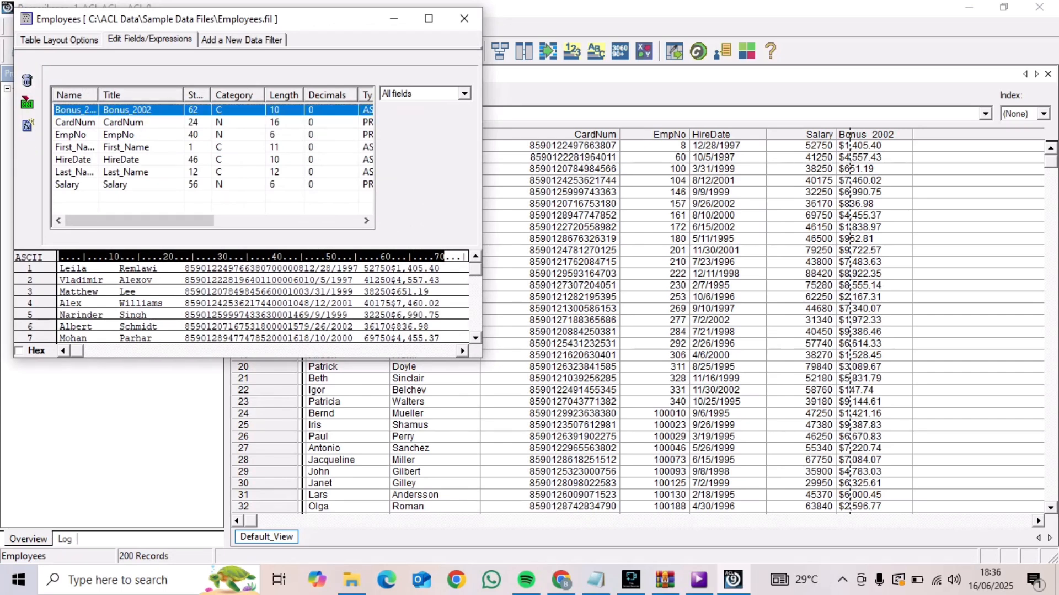
pyautogui.click(27, 79)
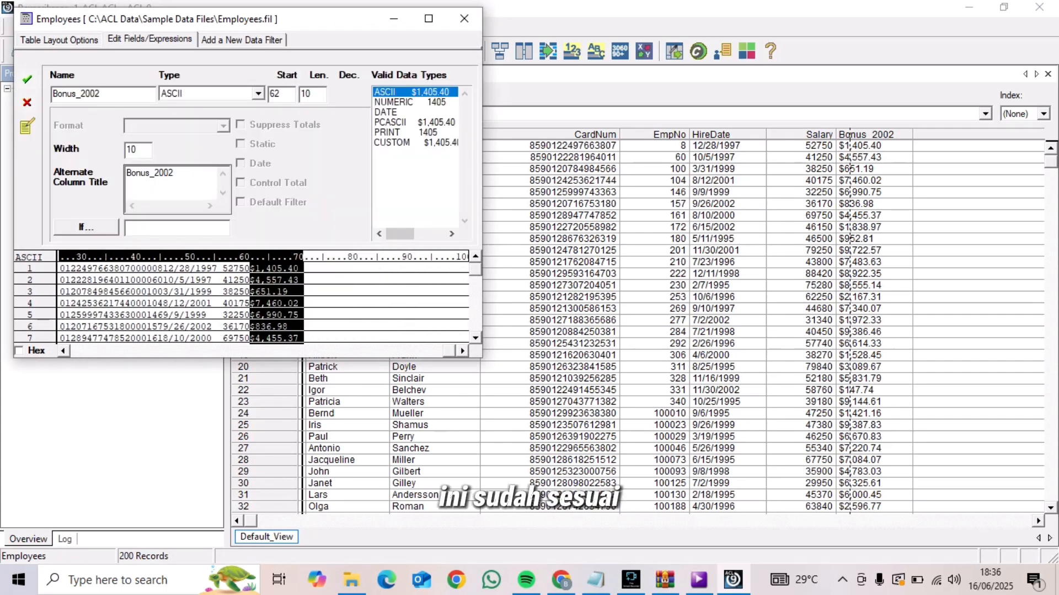
pyautogui.doubleClick(82, 120)
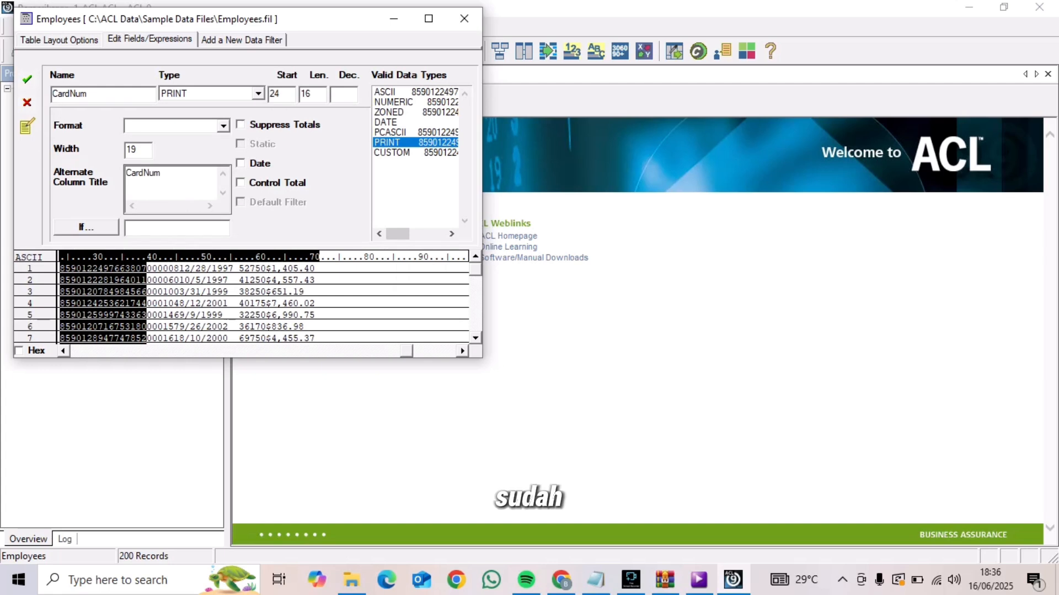
pyautogui.click(258, 94)
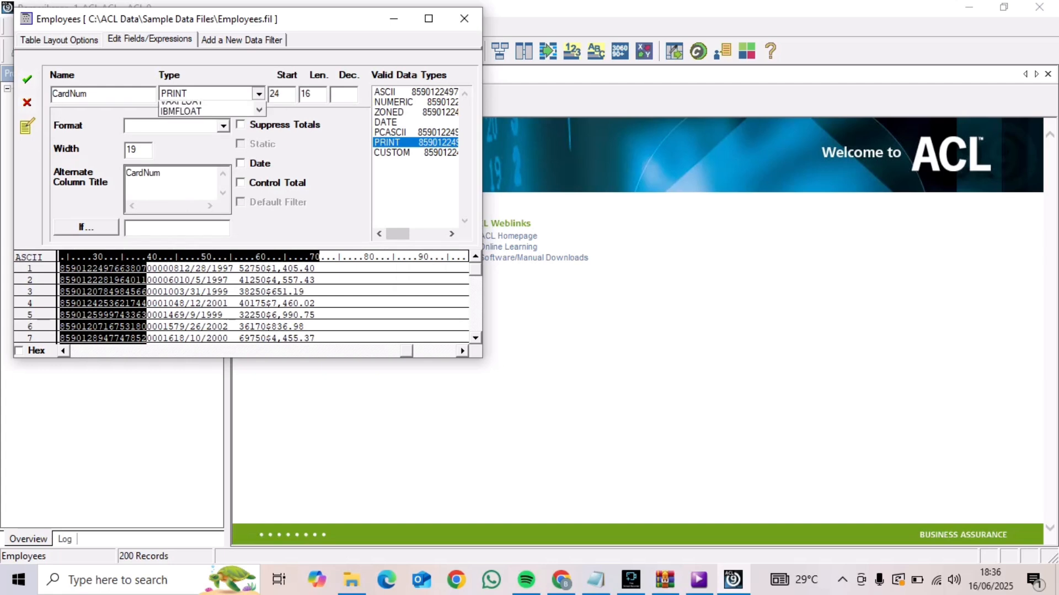
pyautogui.moveTo(259, 151); pyautogui.dragTo(259, 126)
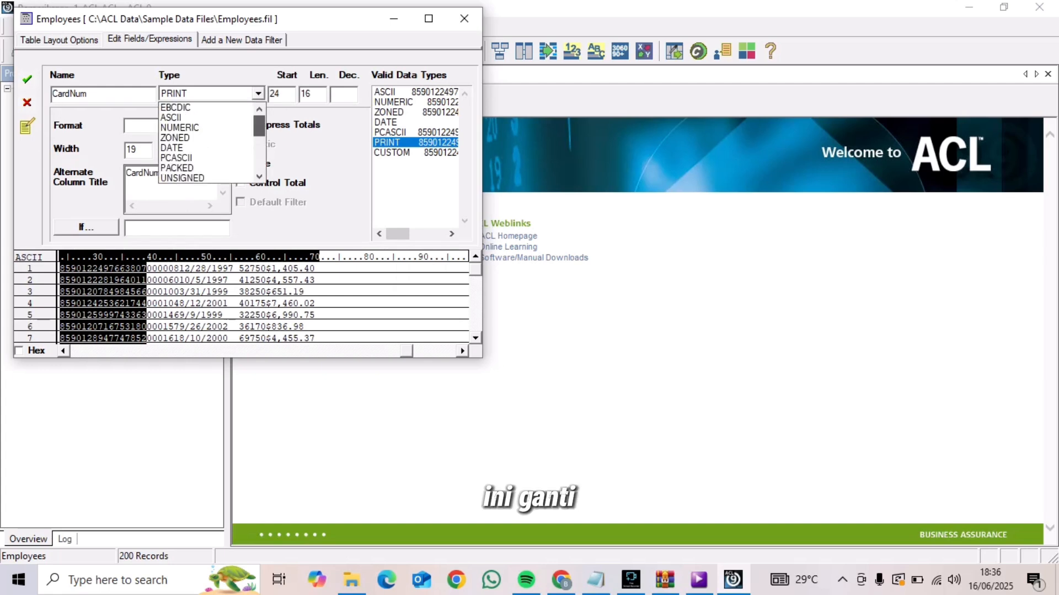
pyautogui.click(206, 117)
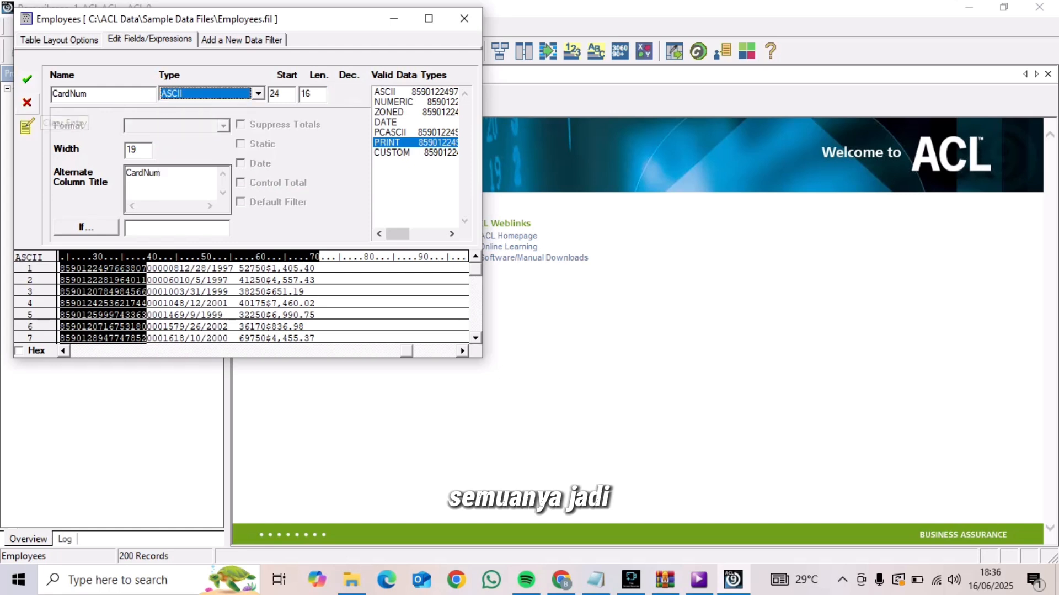
pyautogui.click(27, 79)
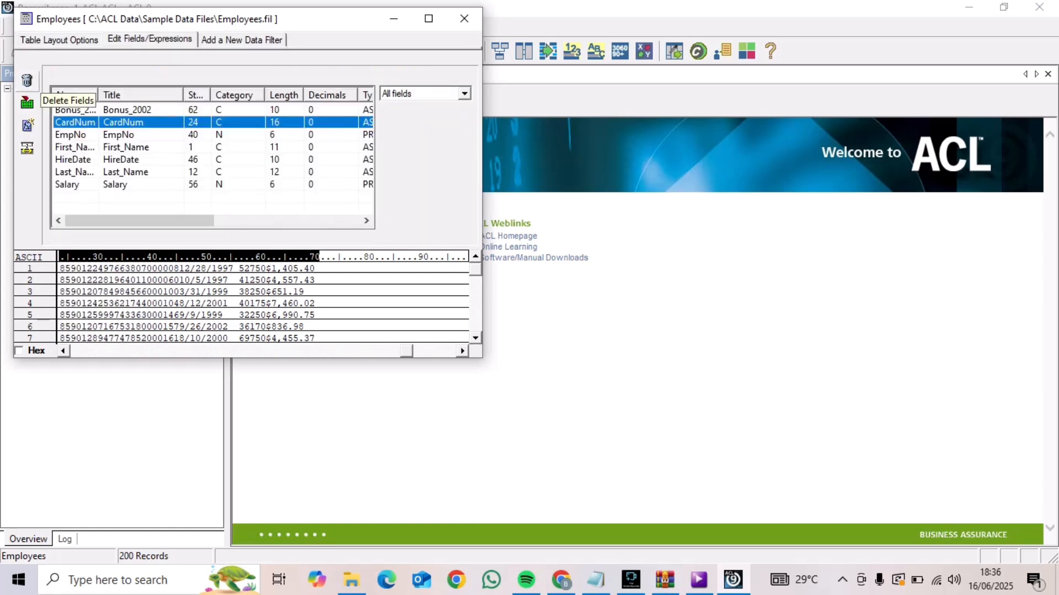
# Change the data type of the EmpNo field in Employees to ASCII and accept the entry
pyautogui.doubleClick(117, 135)
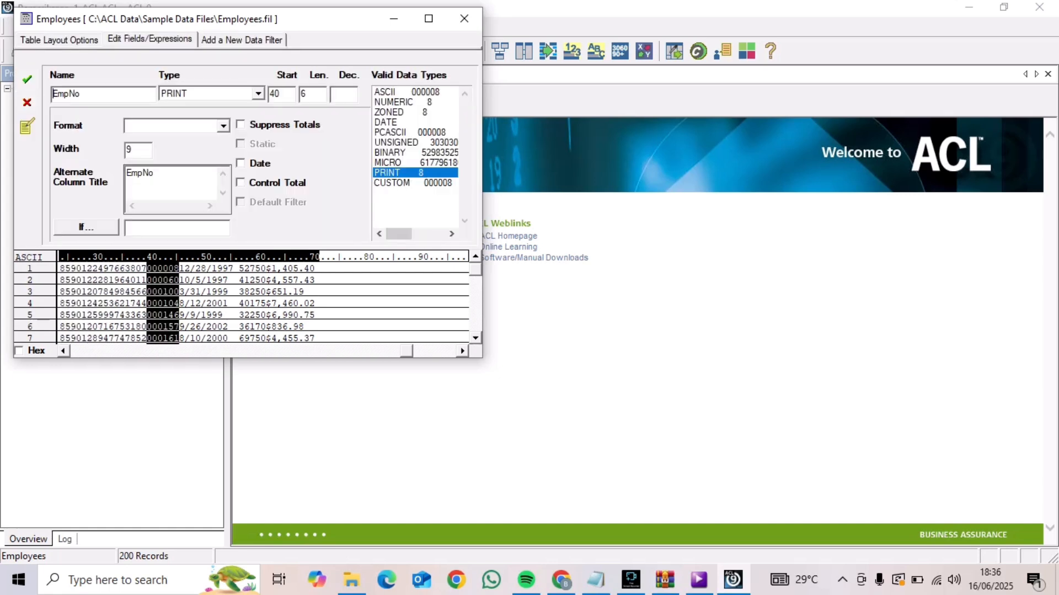
pyautogui.click(258, 94)
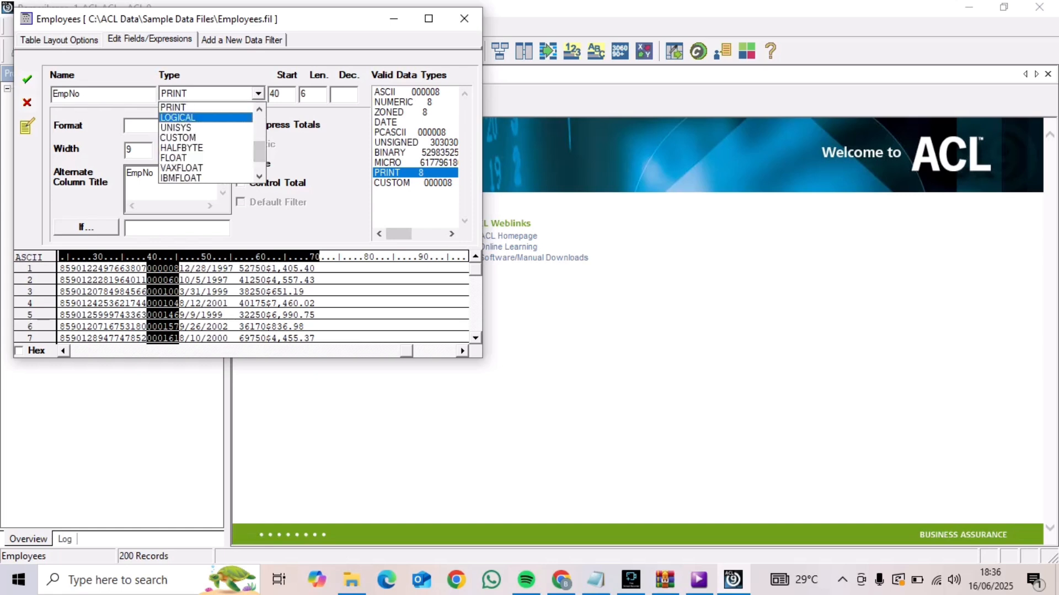
pyautogui.scroll(4, 206, 142)
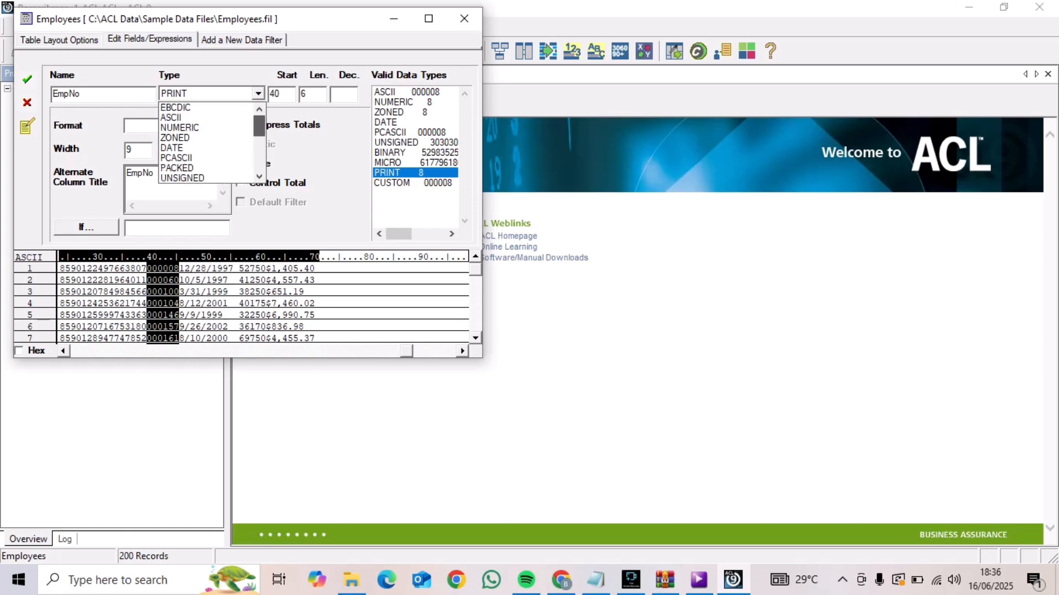
pyautogui.click(206, 117)
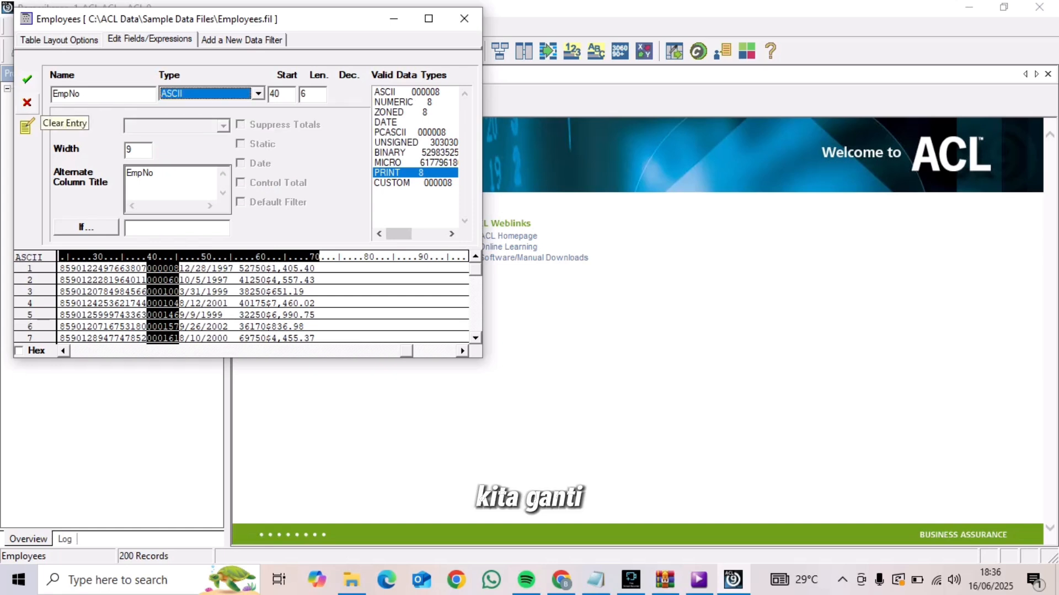
pyautogui.click(27, 79)
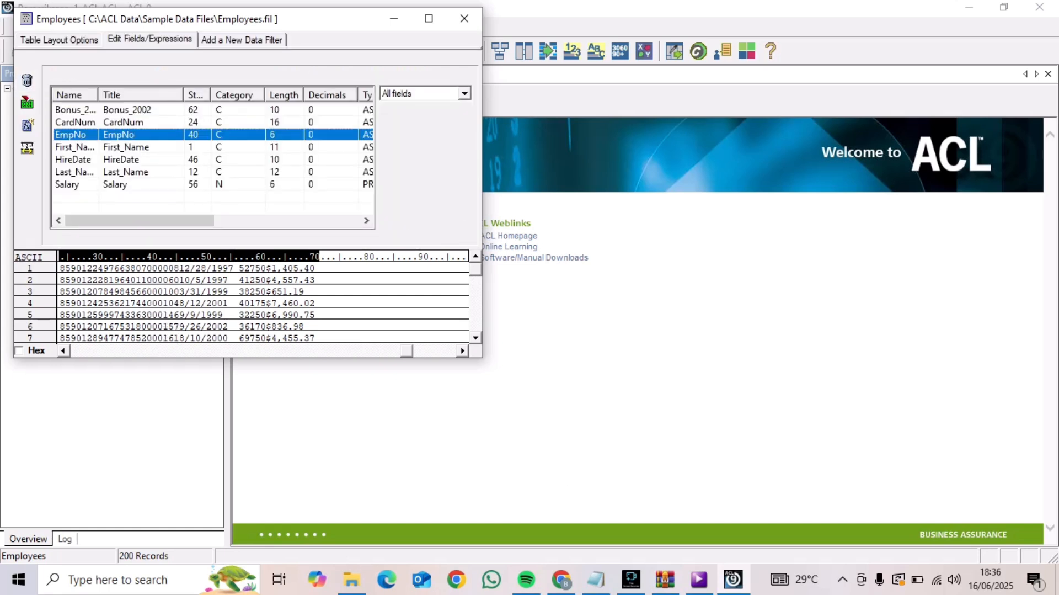
# Review and accept the ASCII field definitions of First_Name, HireDate and Last_Name in the Employees layout
pyautogui.doubleClick(77, 147)
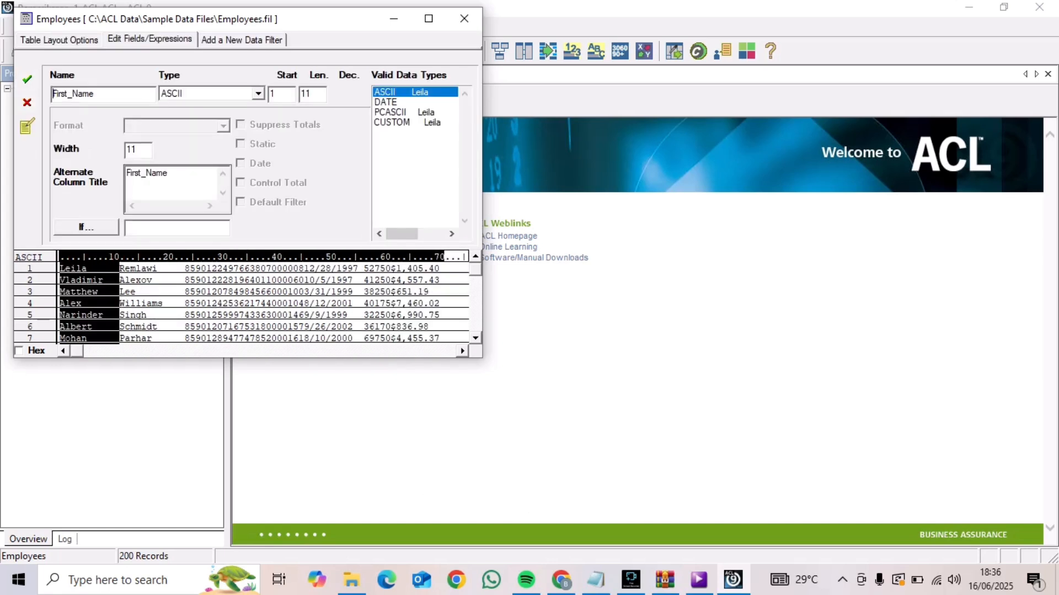
pyautogui.click(26, 78)
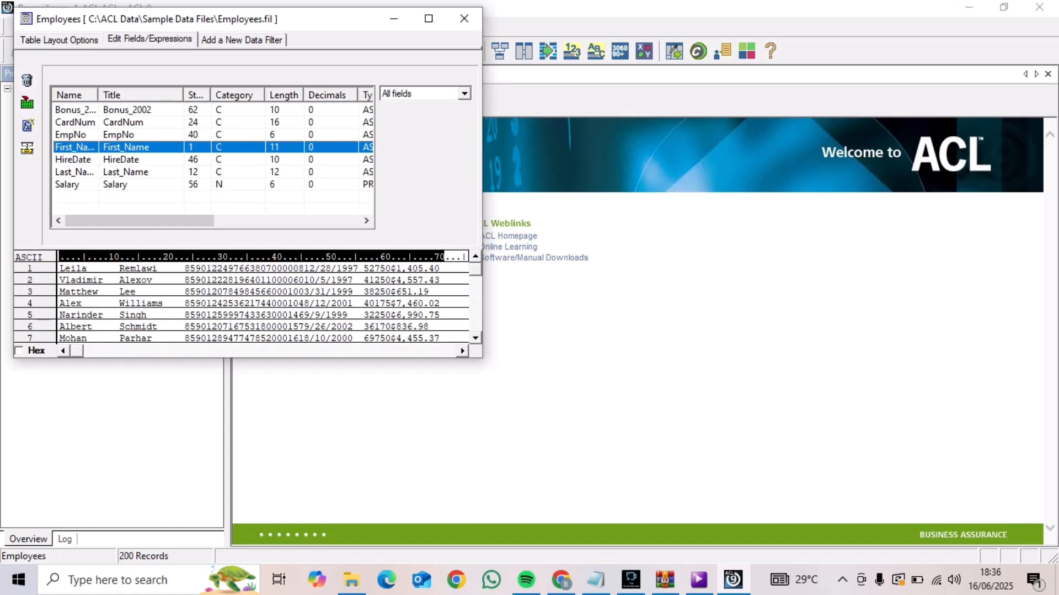
pyautogui.doubleClick(77, 159)
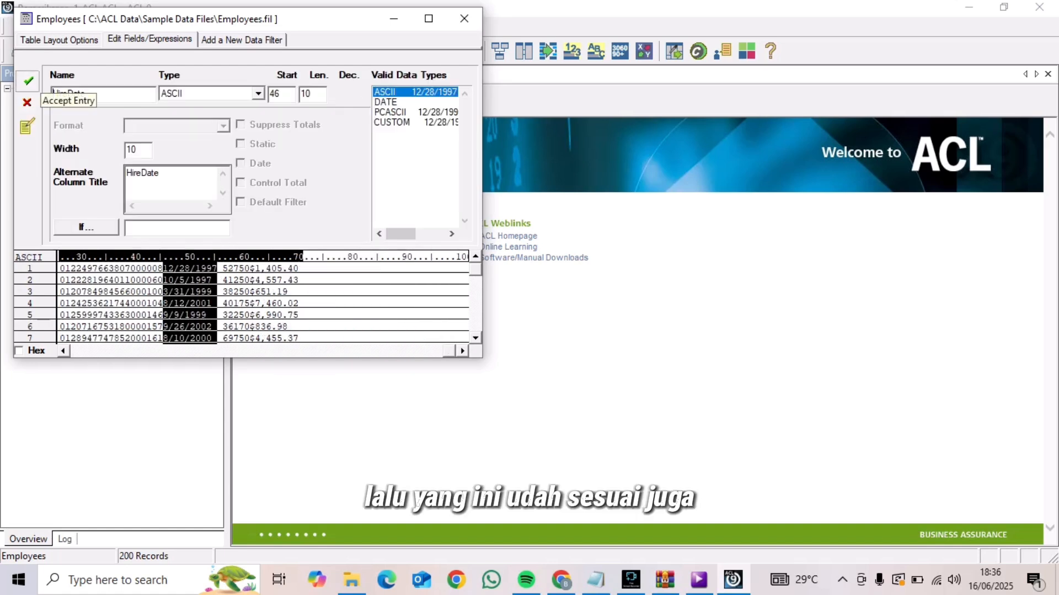
pyautogui.click(26, 79)
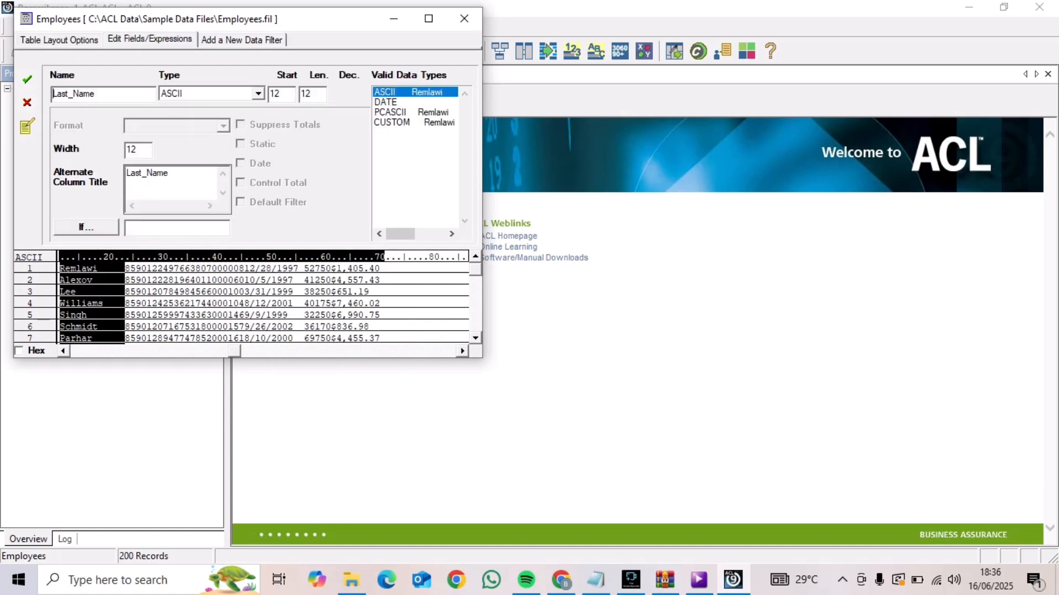
pyautogui.click(26, 79)
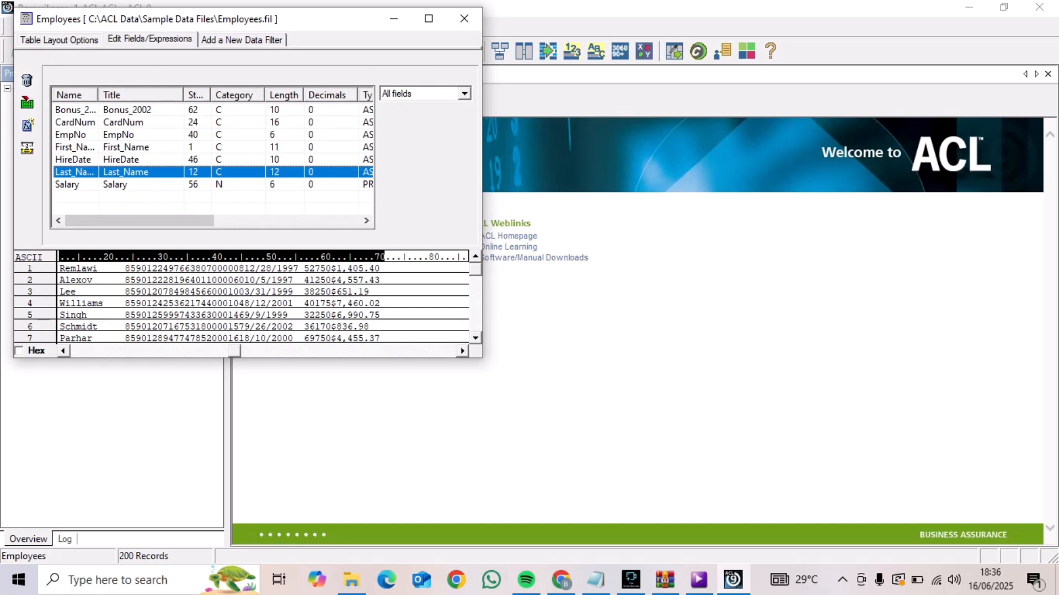
# Change the data type of the Salary field in Employees to ASCII, accept the entry, and close the layout
pyautogui.doubleClick(77, 184)
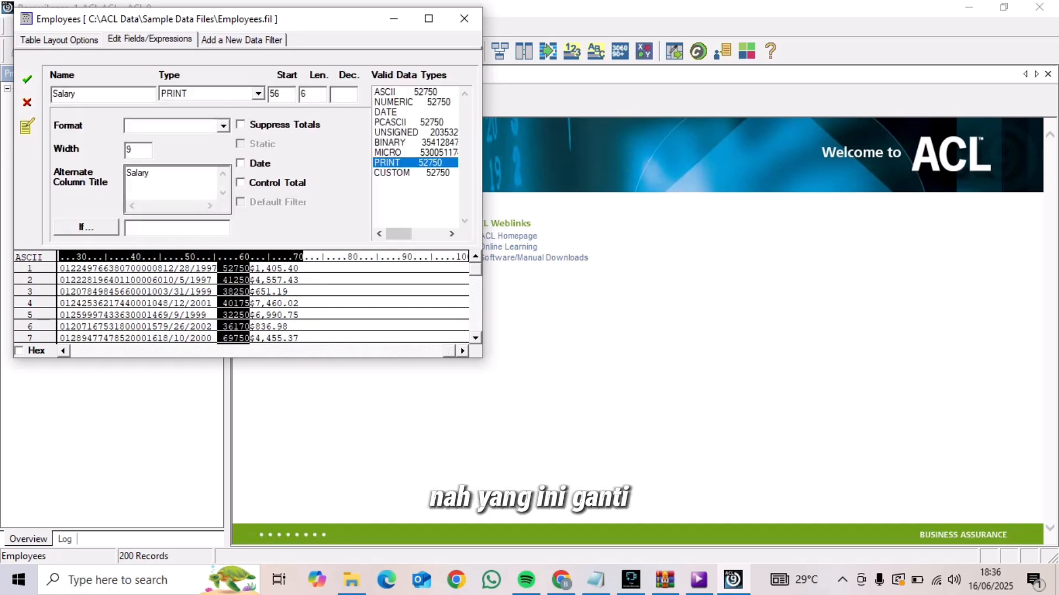
pyautogui.click(258, 94)
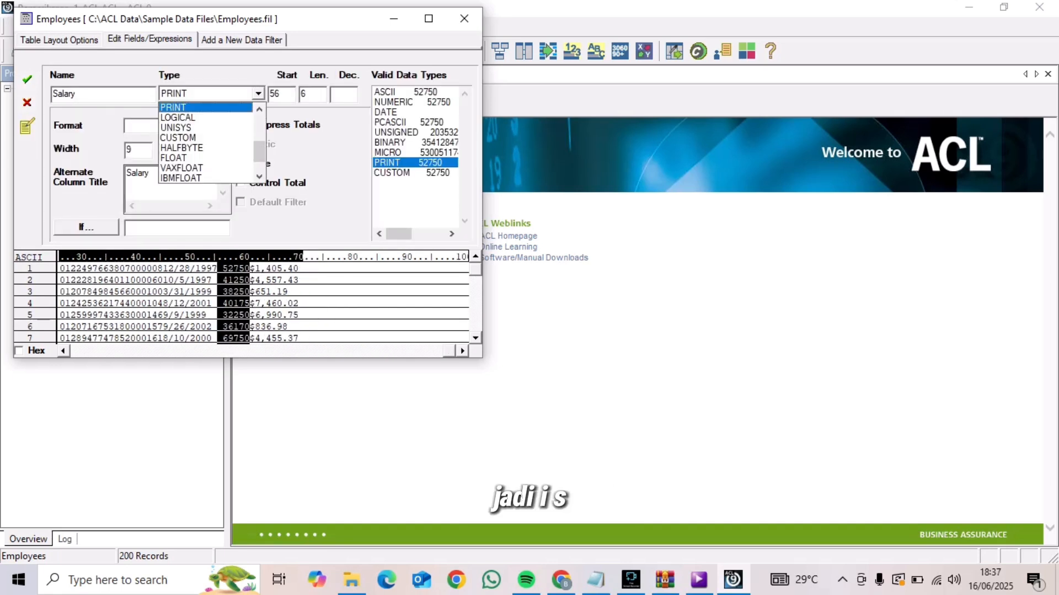
pyautogui.moveTo(259, 151); pyautogui.dragTo(259, 122)
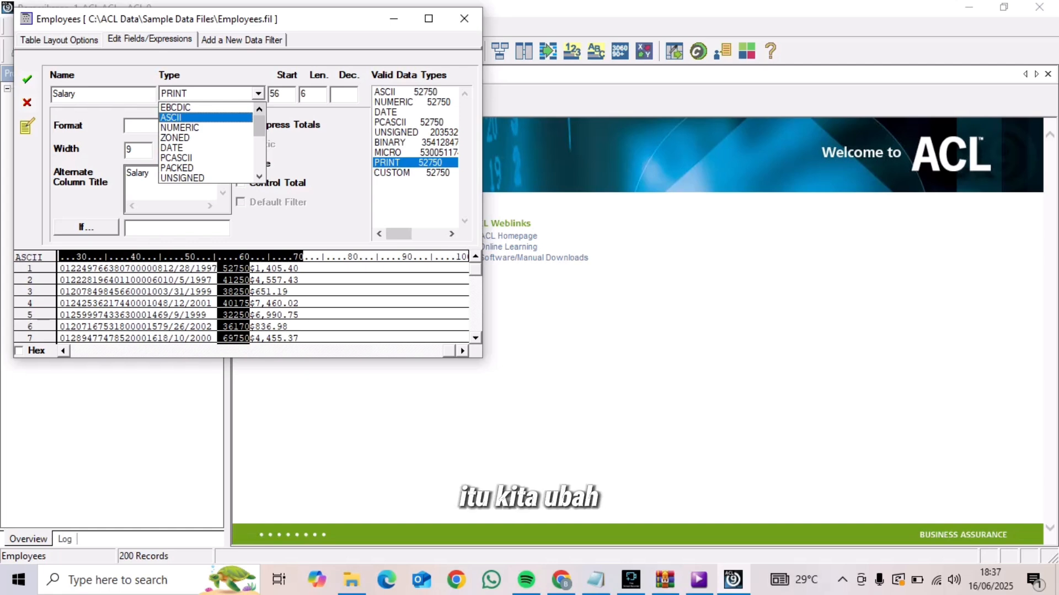
pyautogui.click(205, 117)
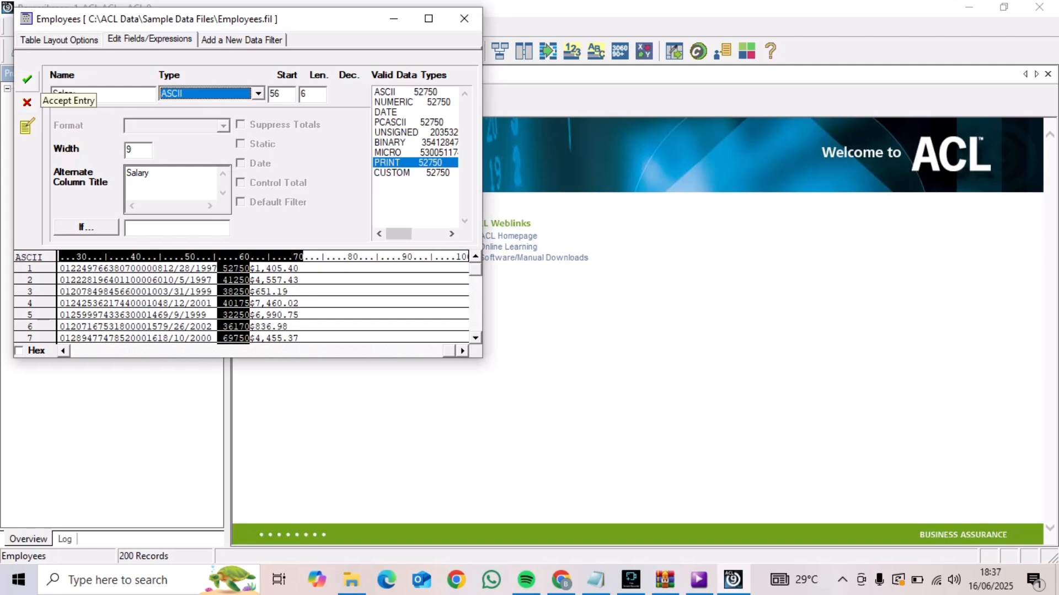
pyautogui.click(27, 78)
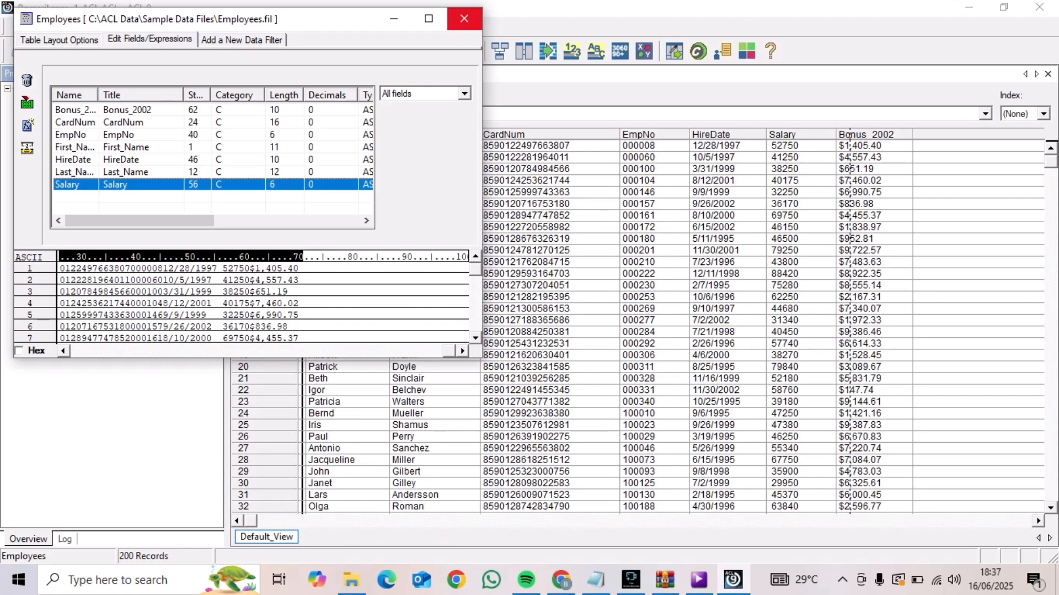
pyautogui.click(464, 18)
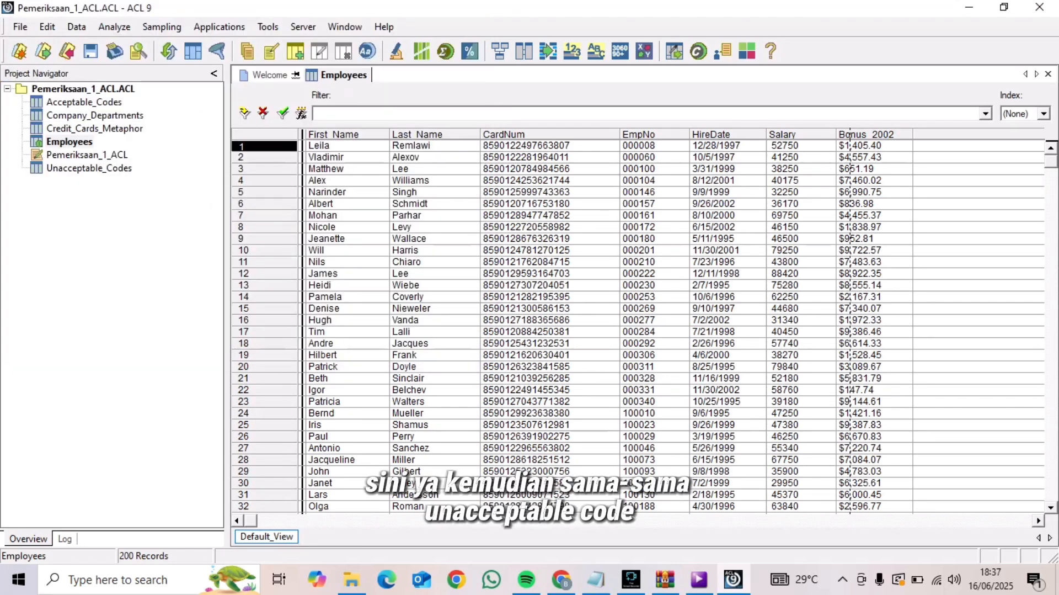
# Open the Unacceptable_Codes table and bring up its table layout with the field list
pyautogui.doubleClick(89, 168)
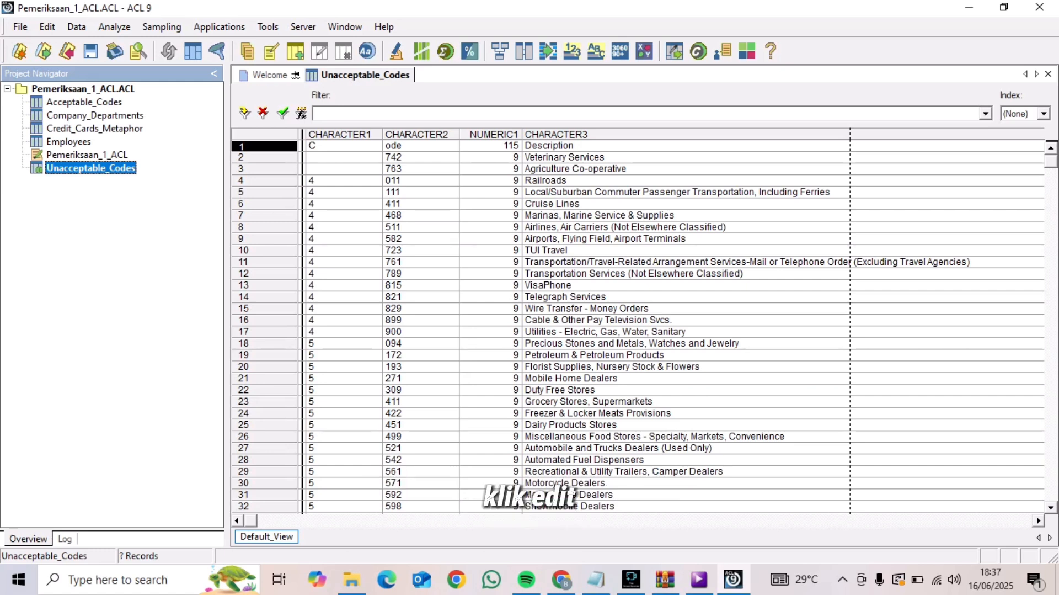
pyautogui.click(47, 27)
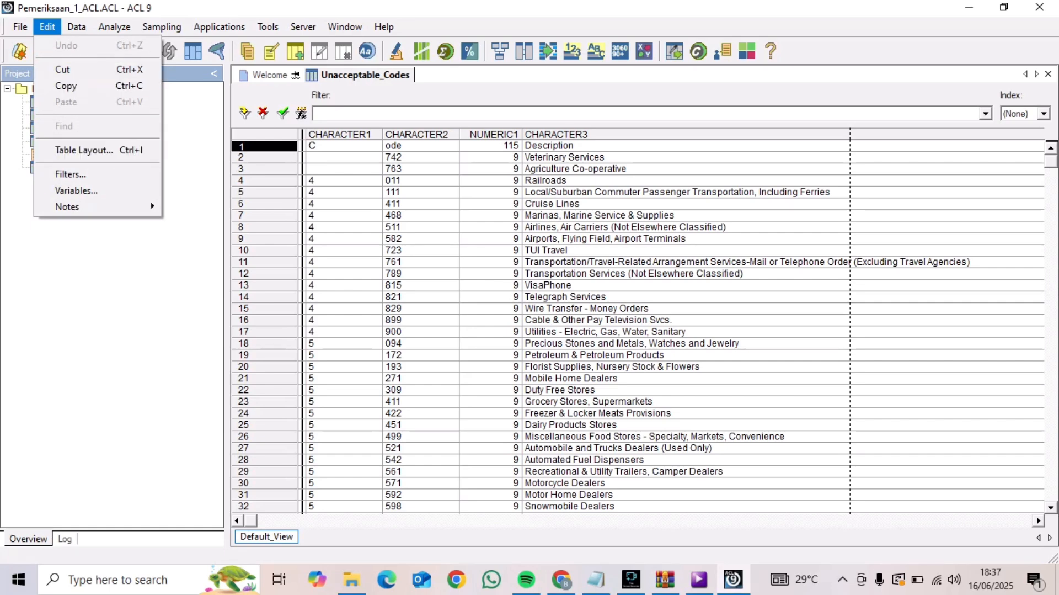
pyautogui.click(84, 149)
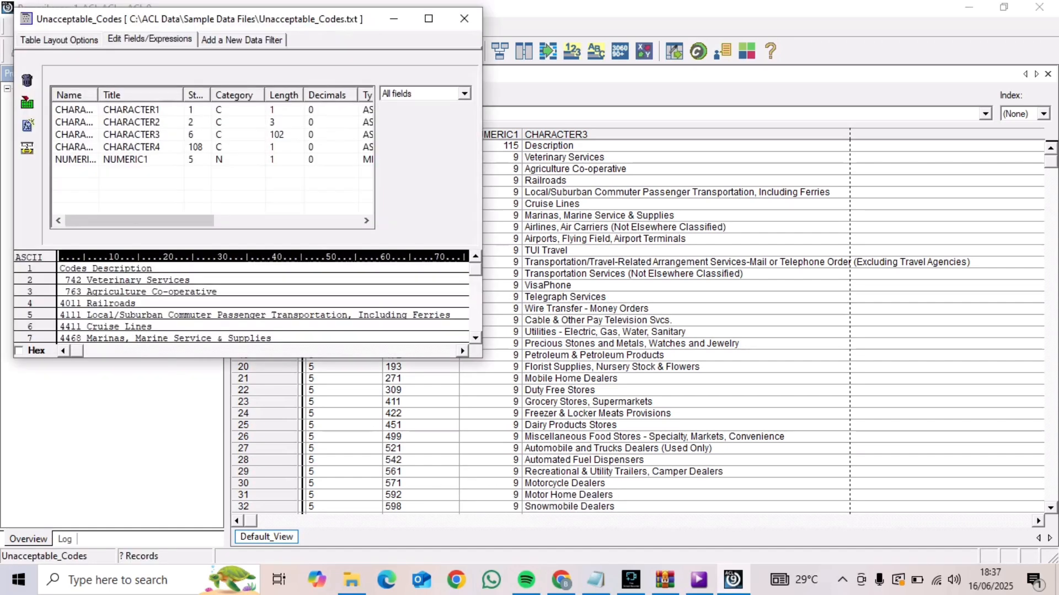
# Review and accept the ASCII field definitions of CHARACTER1 through CHARACTER4 in the Unacceptable_Codes layout
pyautogui.click(131, 110)
pyautogui.doubleClick(131, 109)
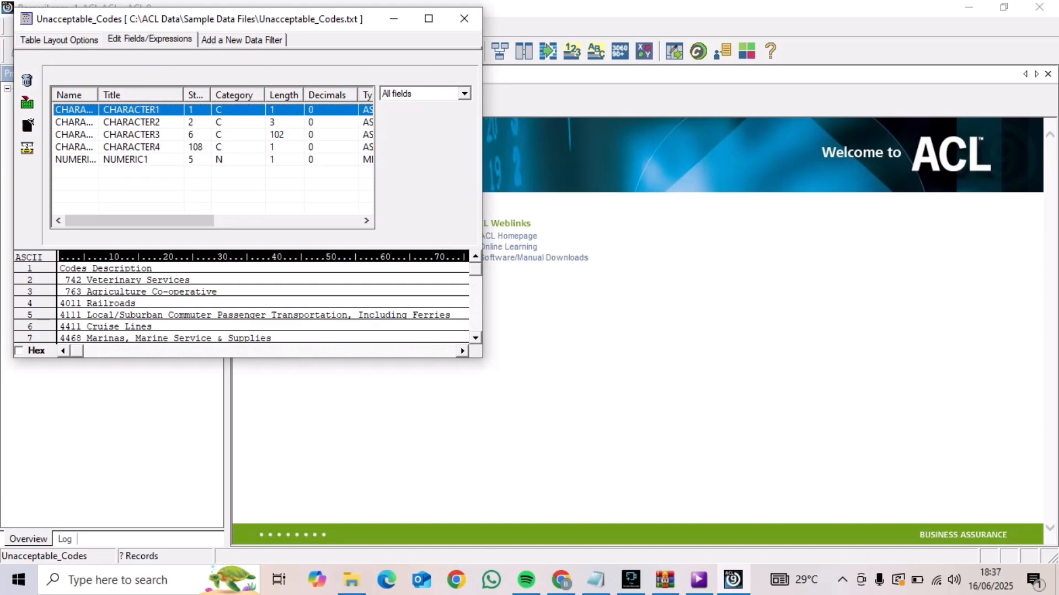
pyautogui.doubleClick(131, 122)
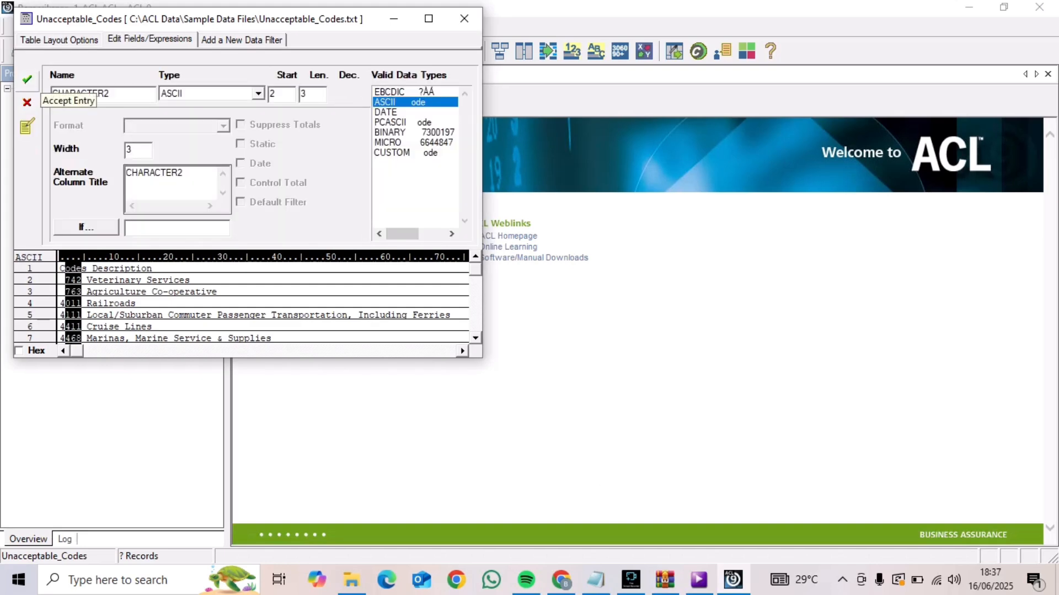
pyautogui.click(27, 78)
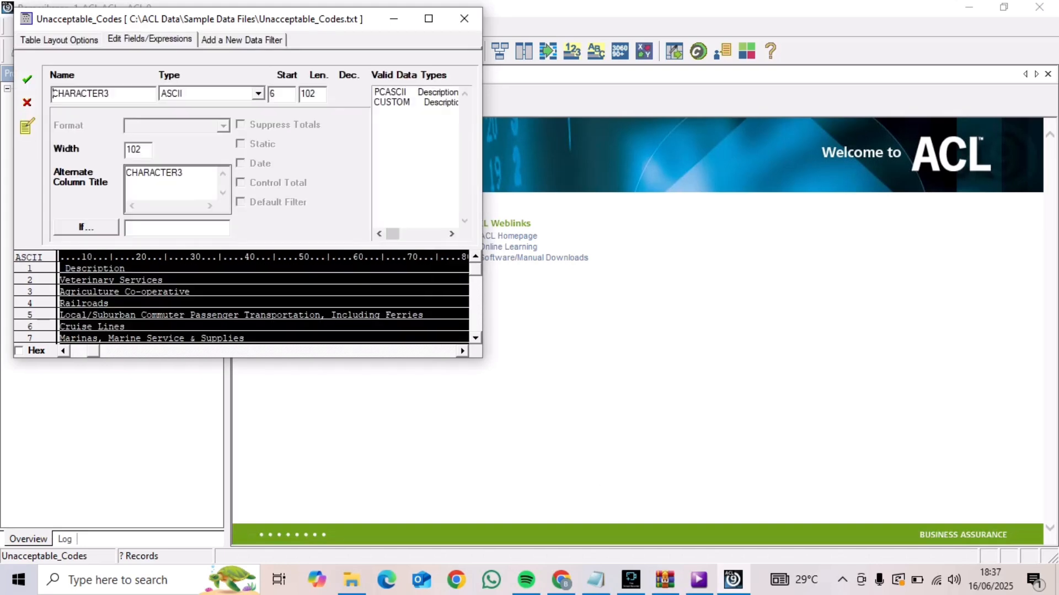
pyautogui.click(26, 79)
pyautogui.doubleClick(131, 146)
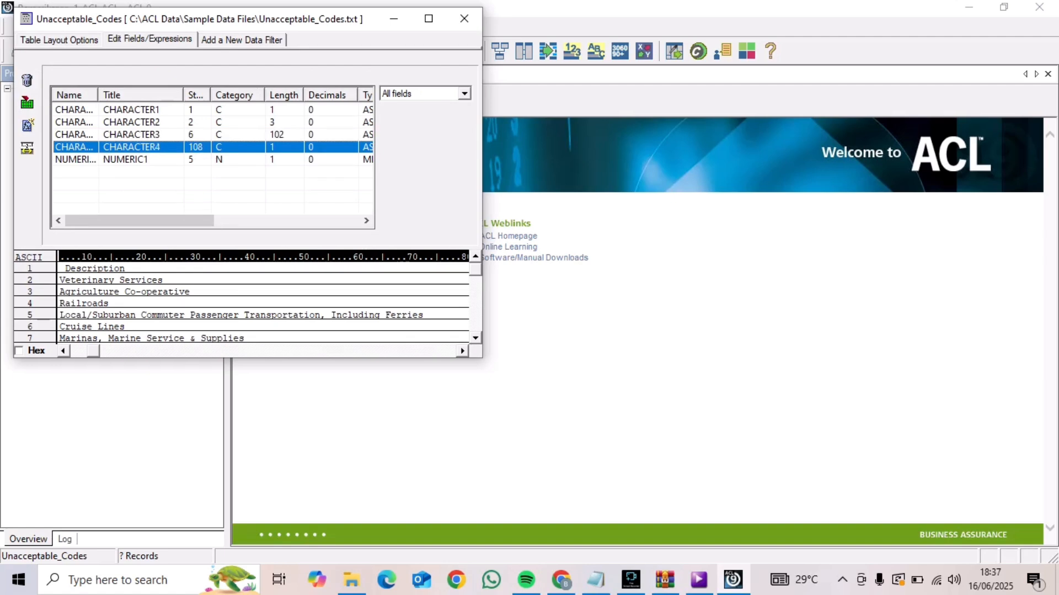
pyautogui.click(27, 79)
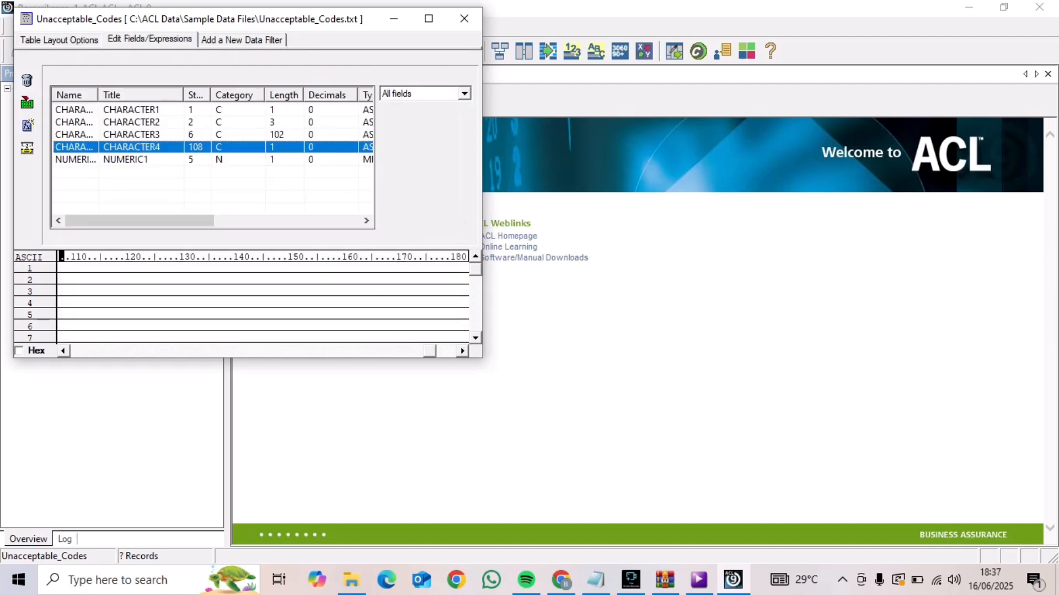
# Change the data type of the NUMERIC1 field in Unacceptable_Codes to ASCII, accept the entry, and close the layout
pyautogui.click(126, 159)
pyautogui.doubleClick(125, 159)
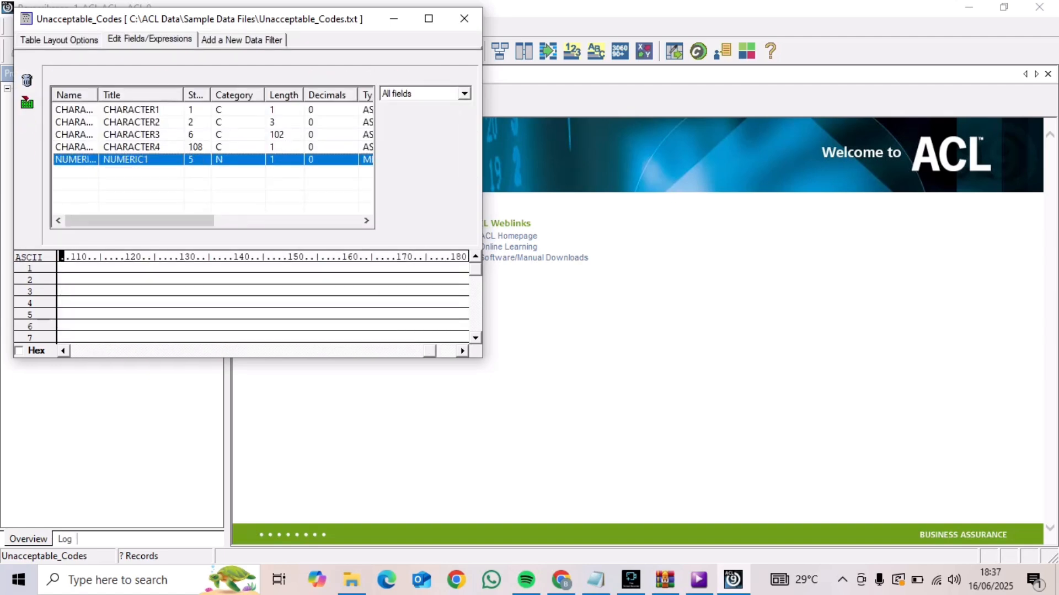
pyautogui.click(258, 94)
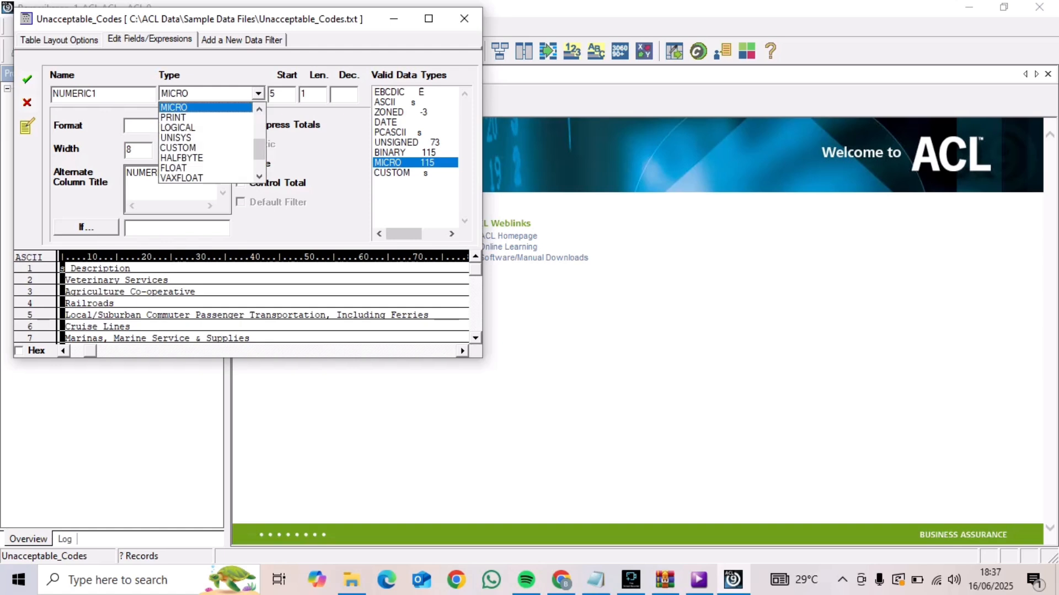
pyautogui.moveTo(259, 149); pyautogui.dragTo(260, 125)
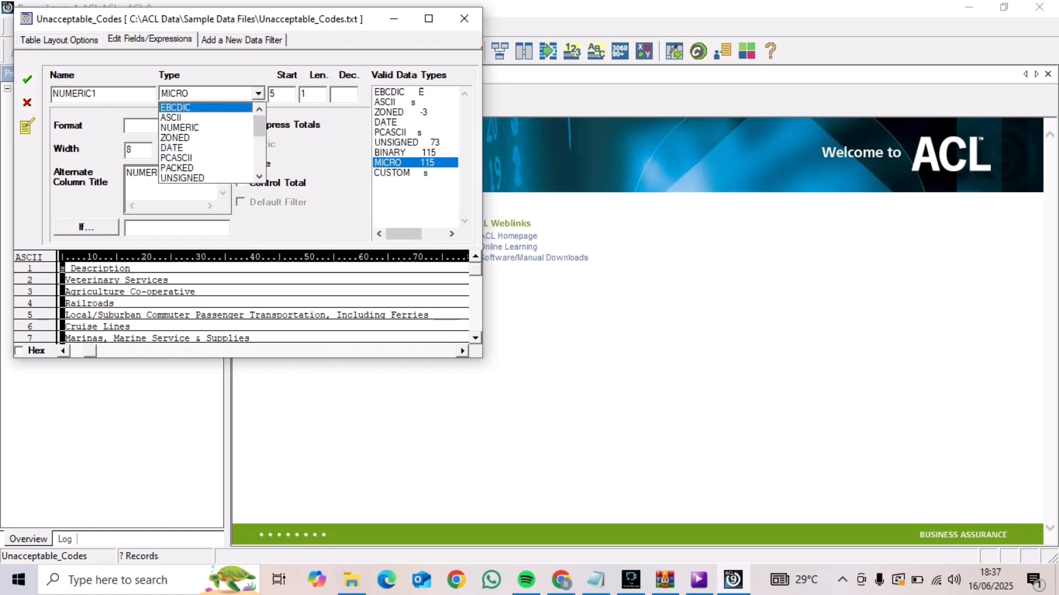
pyautogui.click(171, 118)
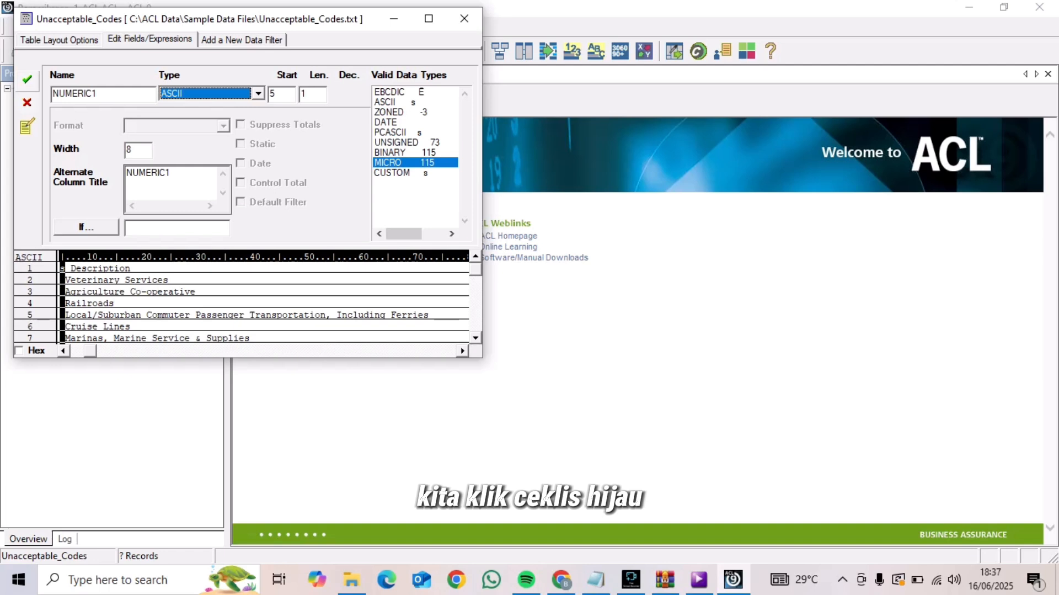
pyautogui.click(26, 78)
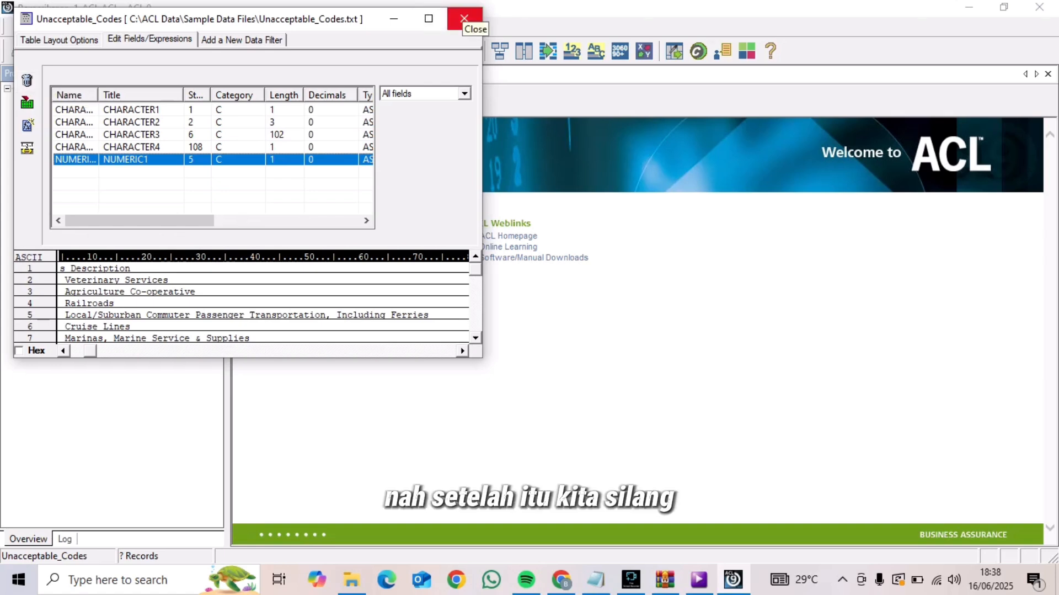
pyautogui.click(464, 19)
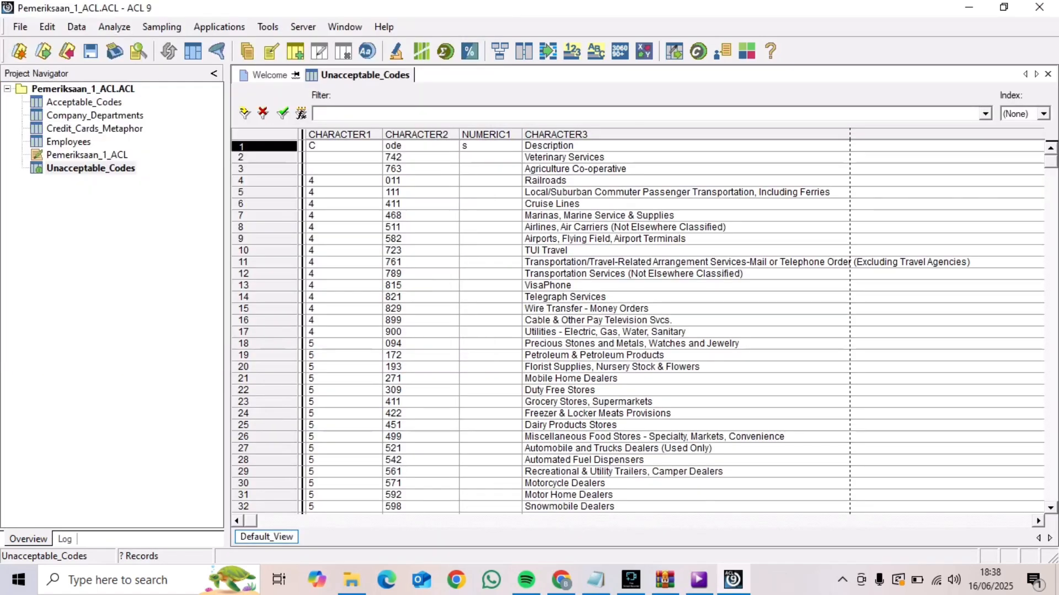
# Open the Employees table and run Verify on all of its fields
pyautogui.doubleClick(69, 142)
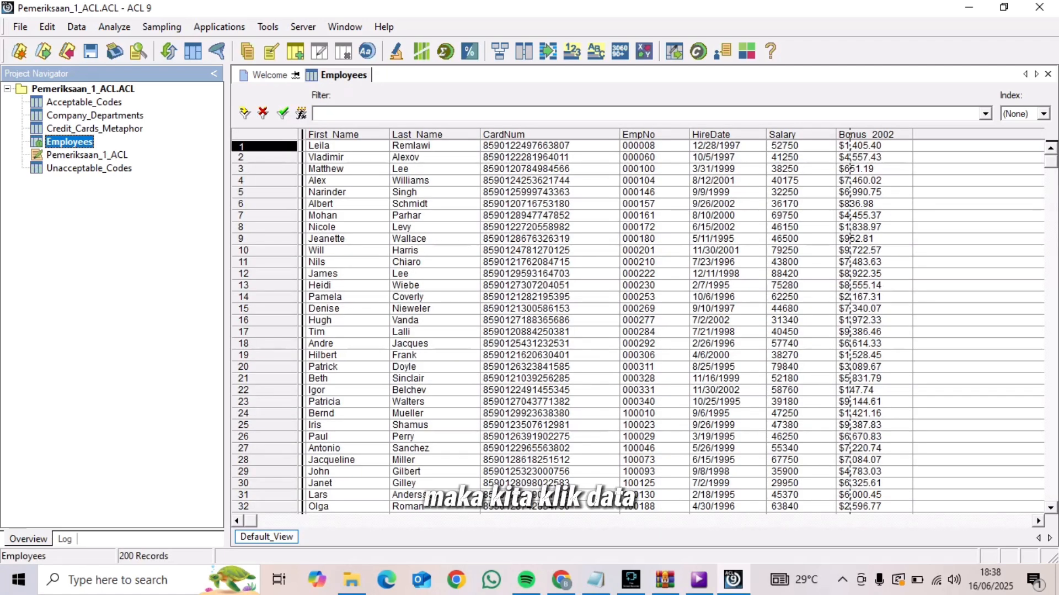
pyautogui.click(77, 27)
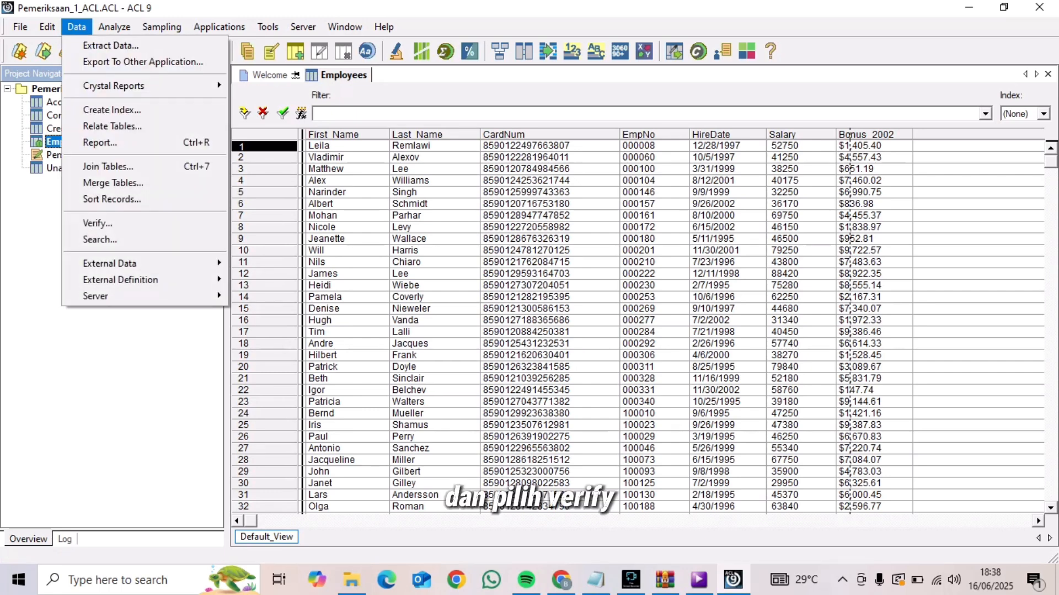
pyautogui.press('Return')
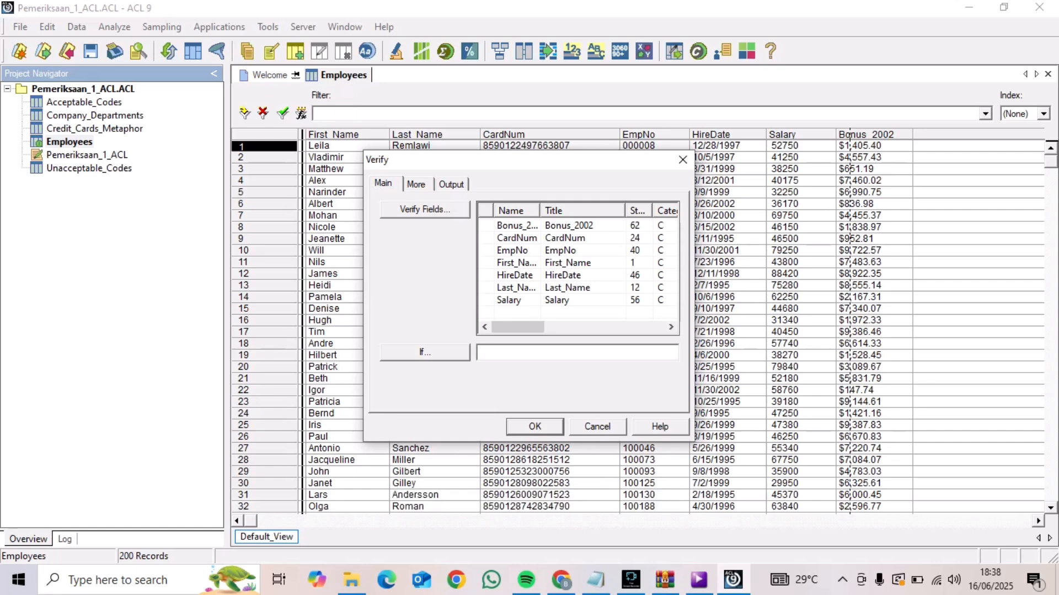
pyautogui.click(425, 209)
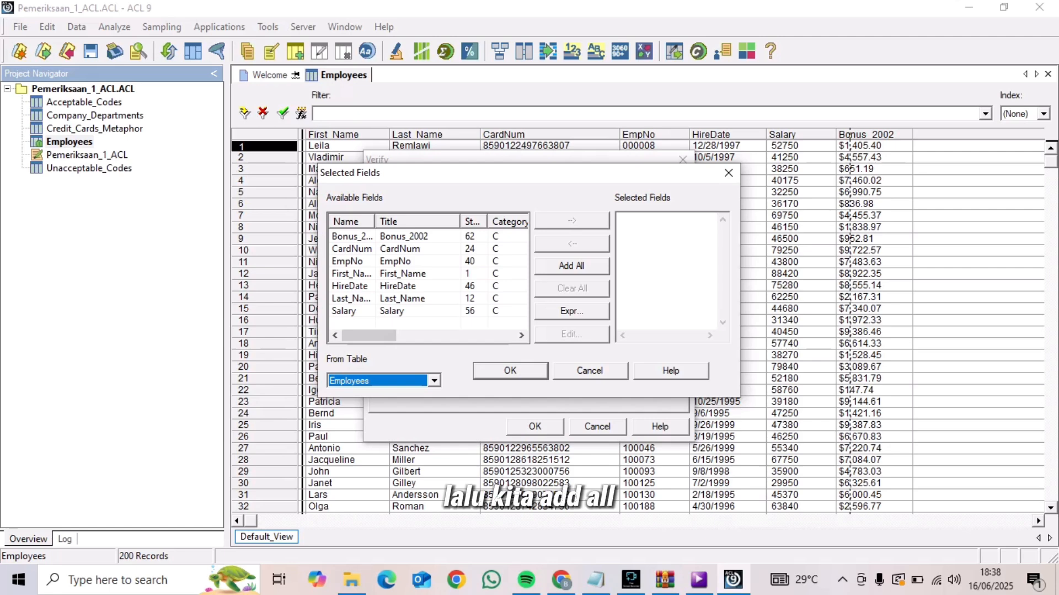
pyautogui.click(572, 265)
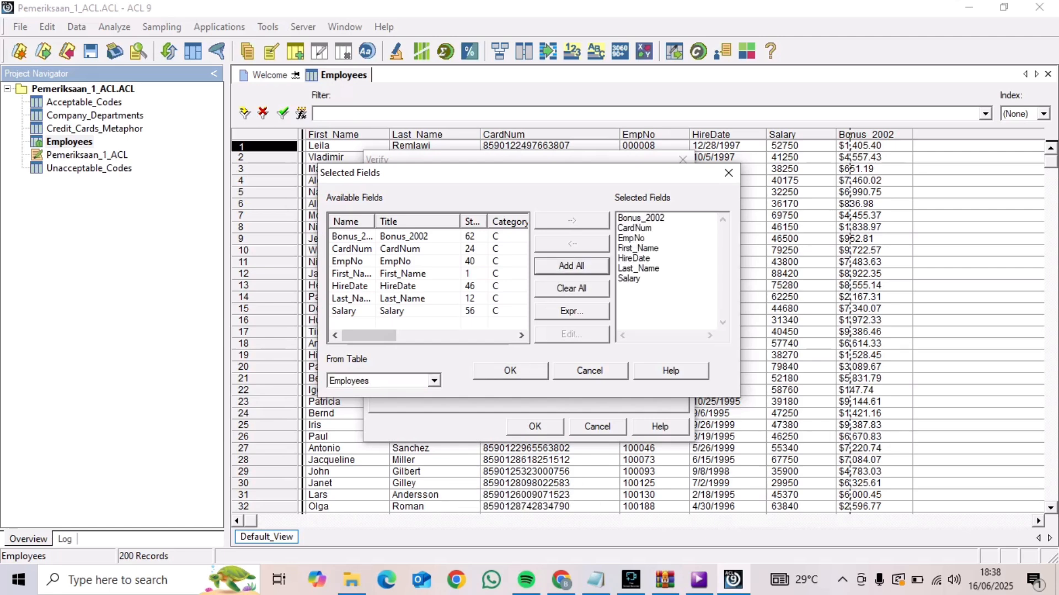
pyautogui.click(510, 370)
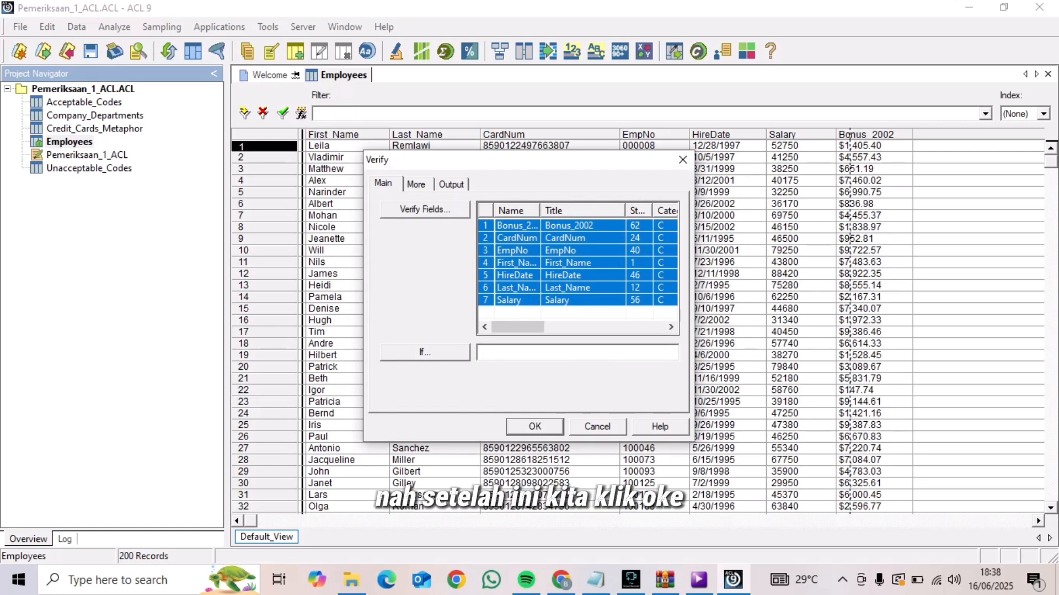
pyautogui.click(534, 426)
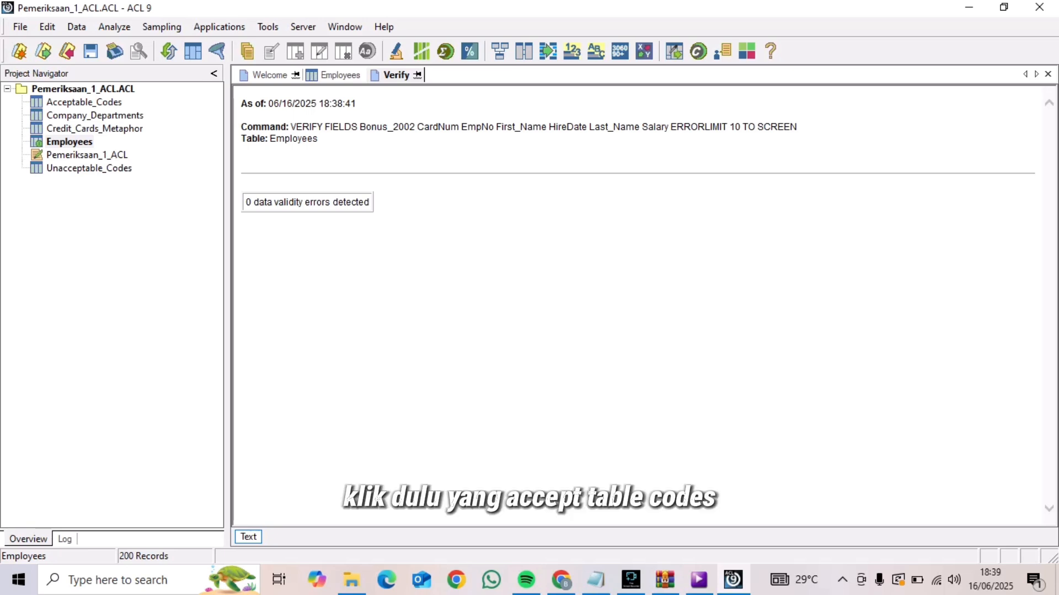
# Add the note "16/06/2025 18.40" to the table properties of Acceptable_Codes, copying the note text before confirming
pyautogui.click(84, 102)
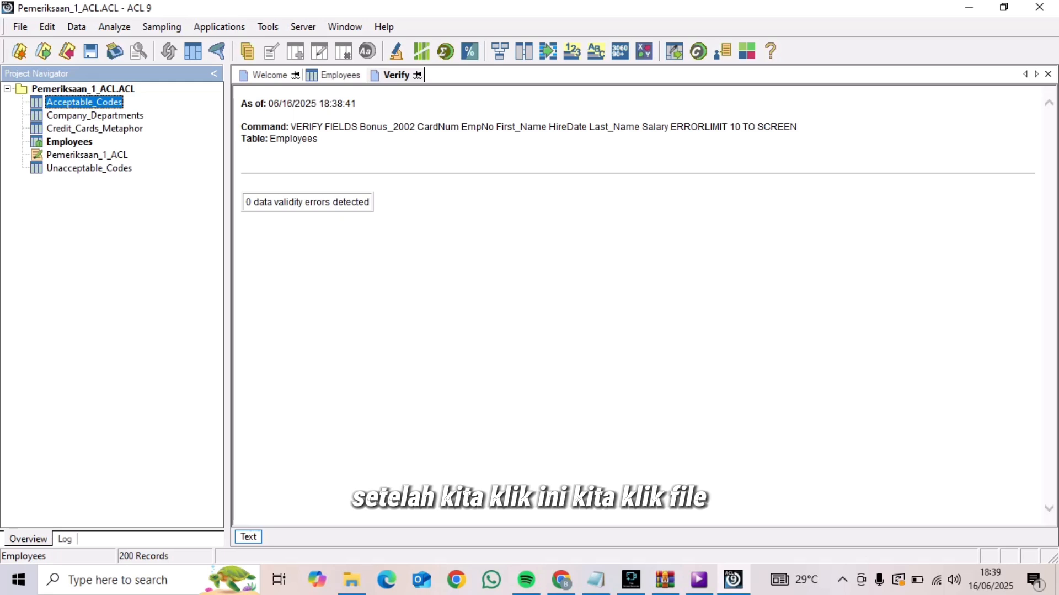
pyautogui.click(20, 26)
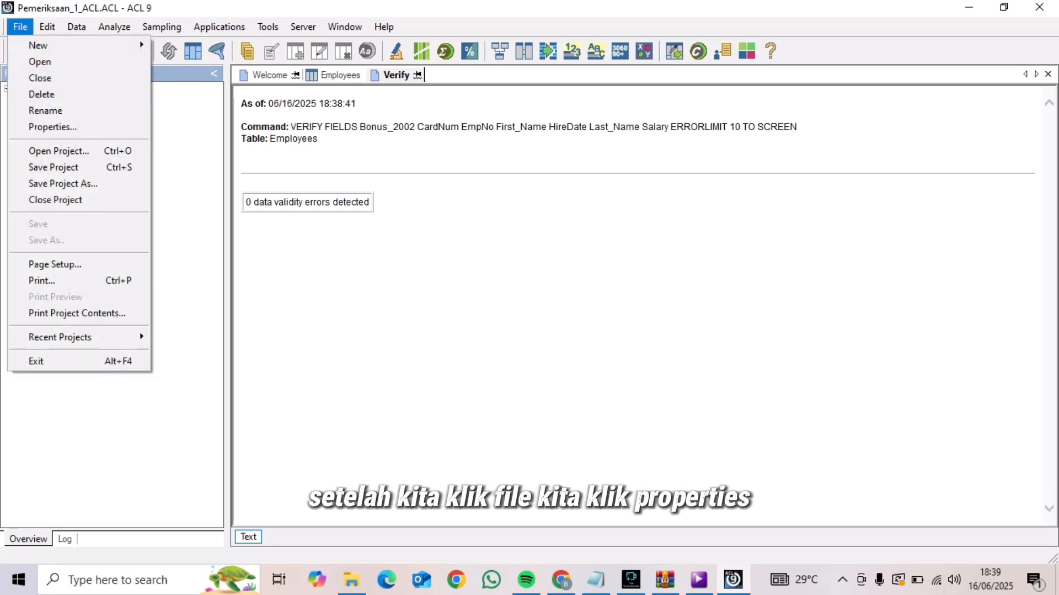
pyautogui.click(52, 126)
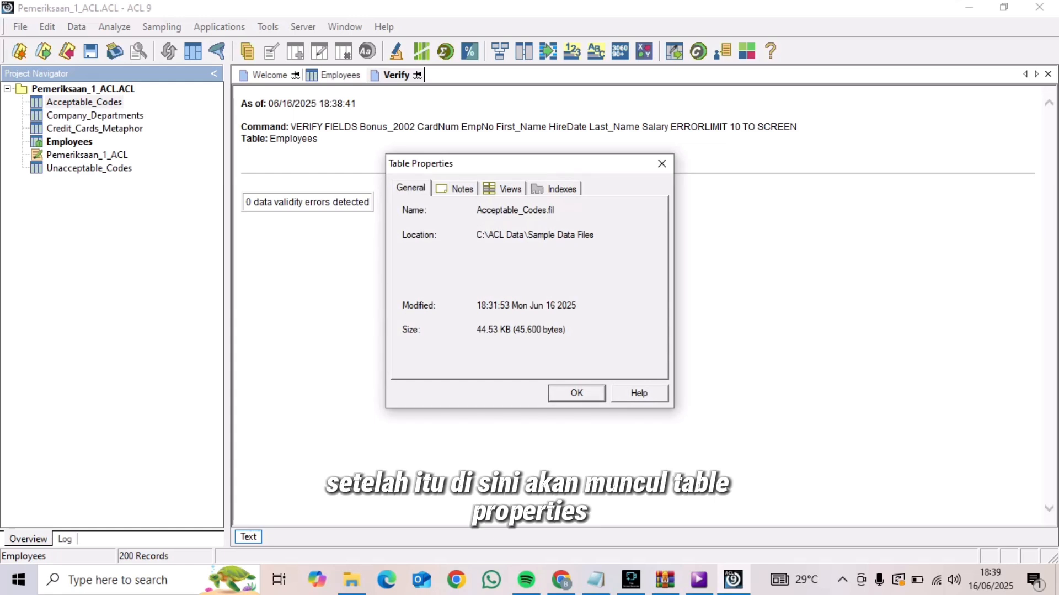
pyautogui.click(456, 188)
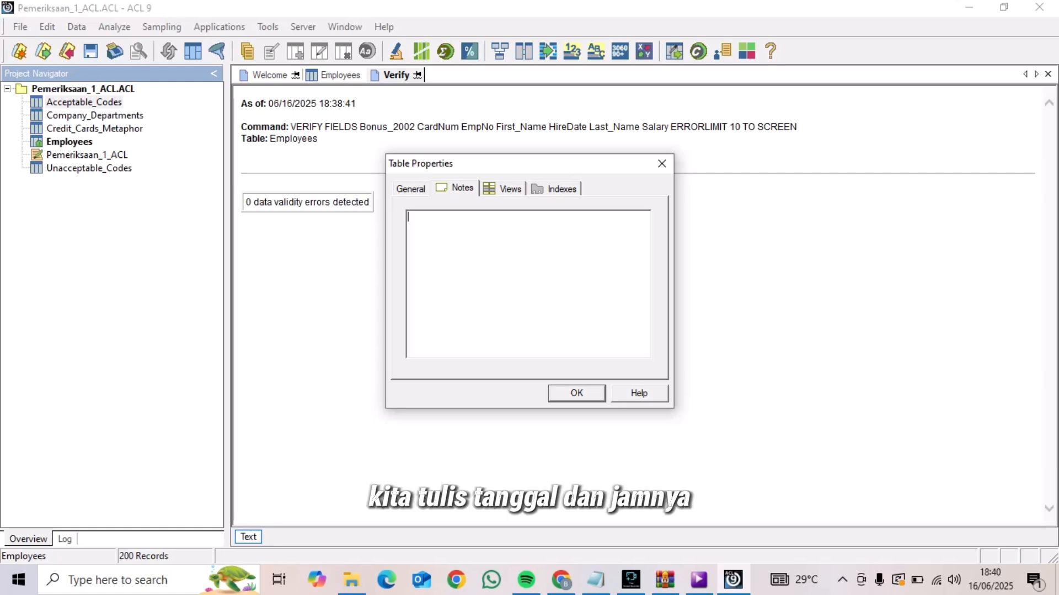
pyautogui.write('16')
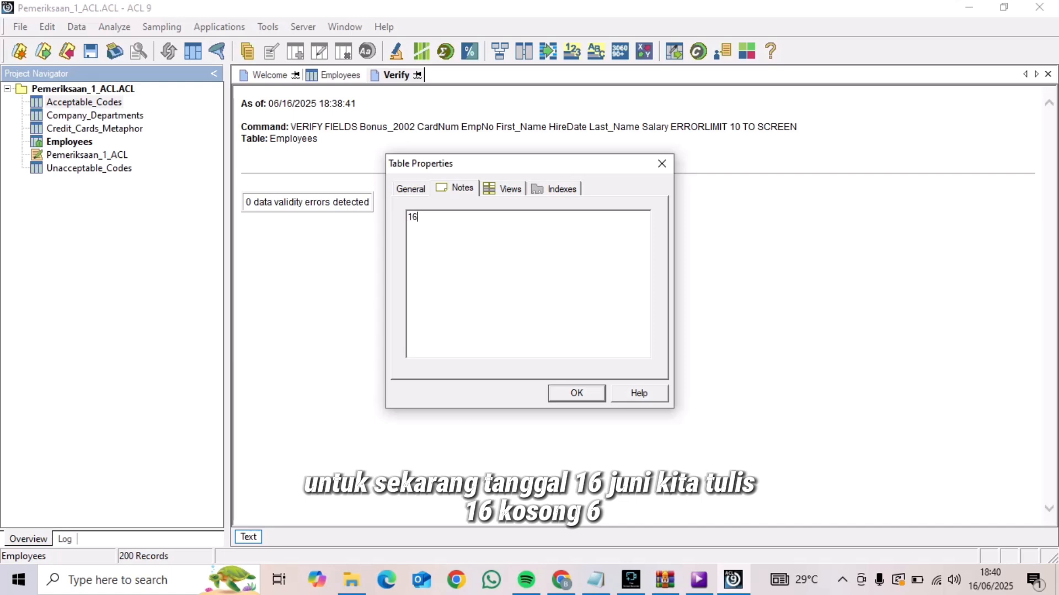
pyautogui.write('/06')
pyautogui.write('/20')
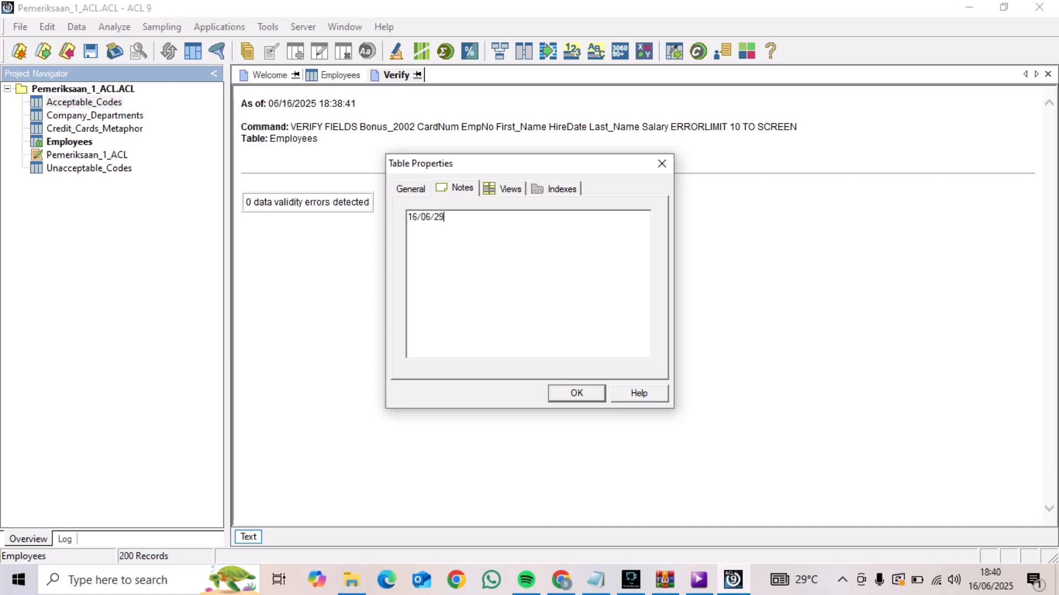
pyautogui.write('25')
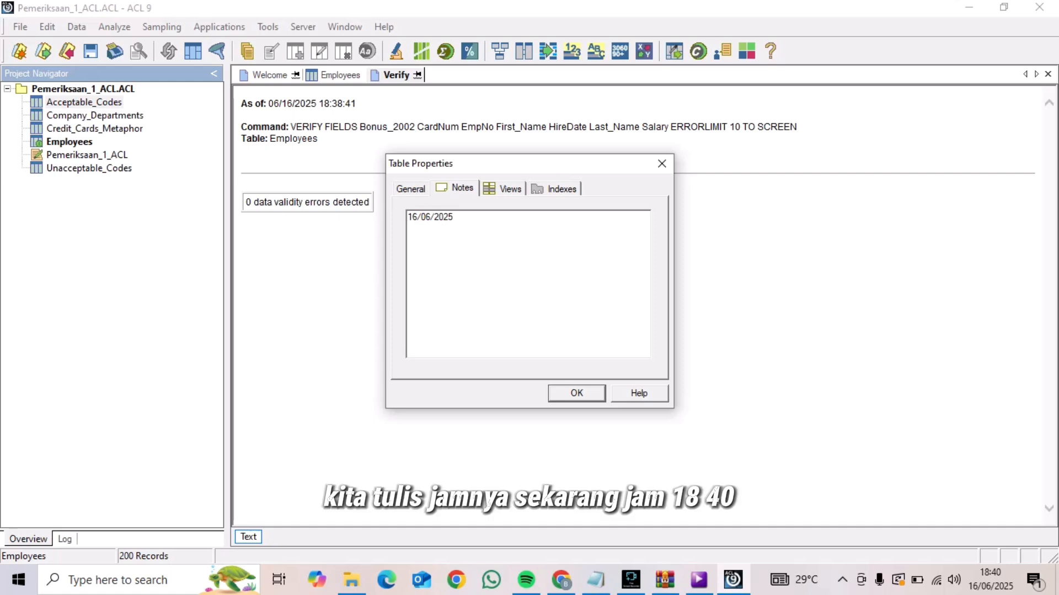
pyautogui.write(' 18.40')
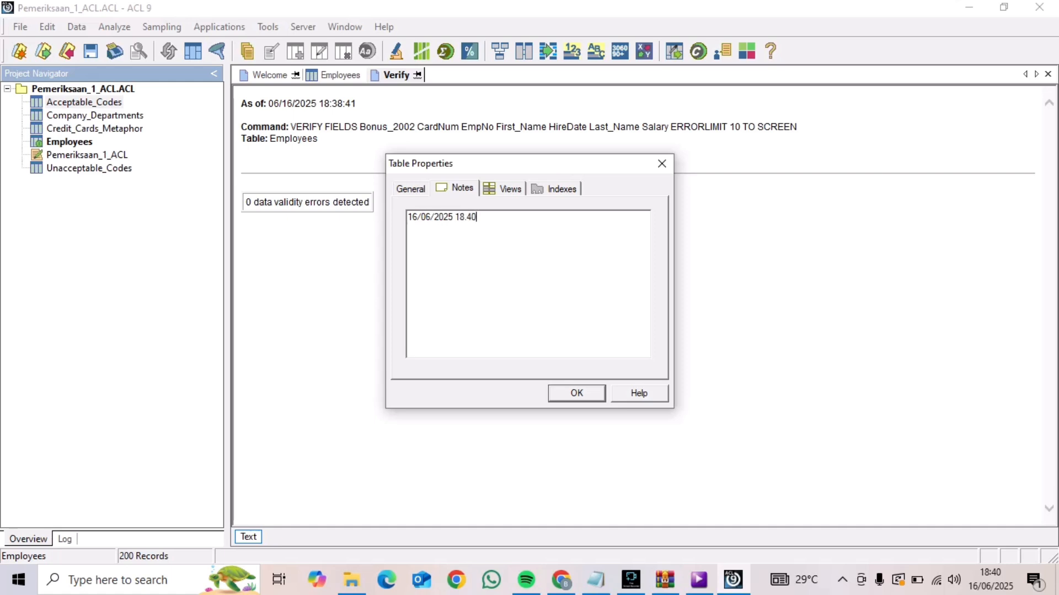
pyautogui.hotkey('ctrl', 'a')
pyautogui.hotkey('ctrl', 'c')
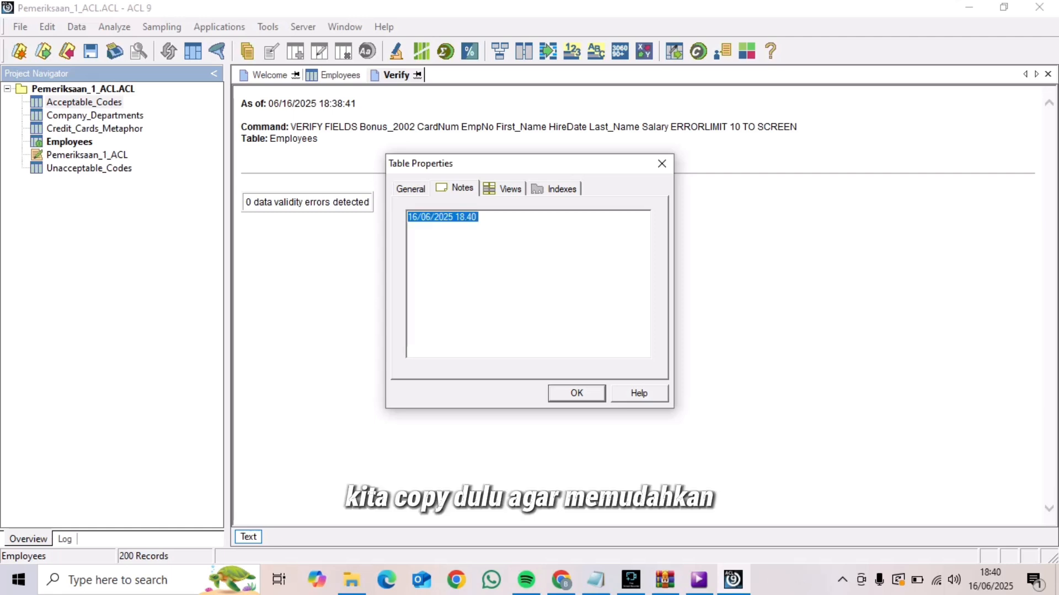
pyautogui.click(477, 217)
pyautogui.click(576, 393)
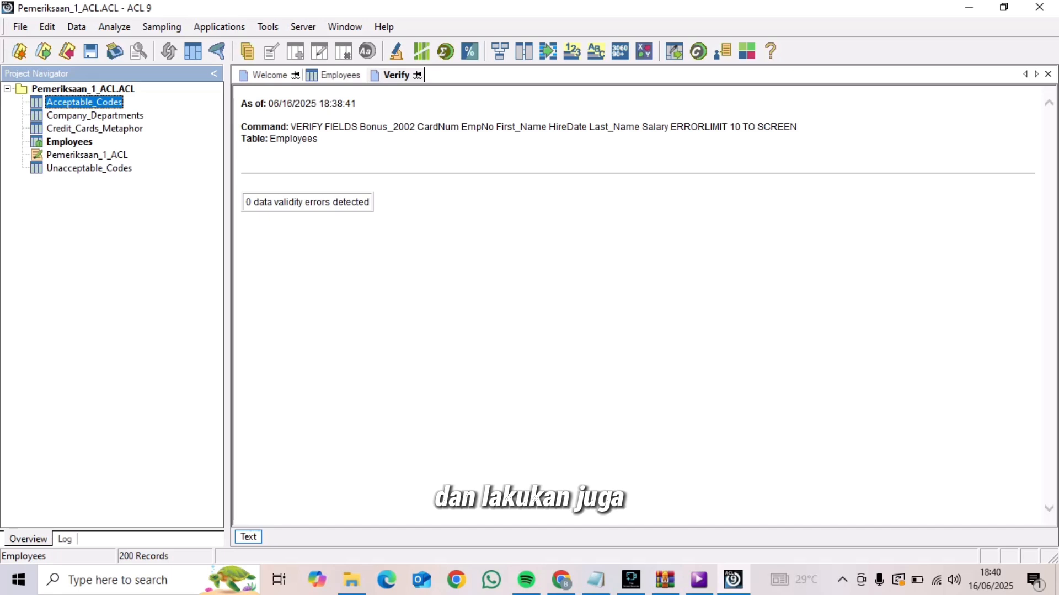
# Open Company_Departments and paste the note "16/06/2025 18.40" into its table properties
pyautogui.click(95, 115)
pyautogui.doubleClick(95, 116)
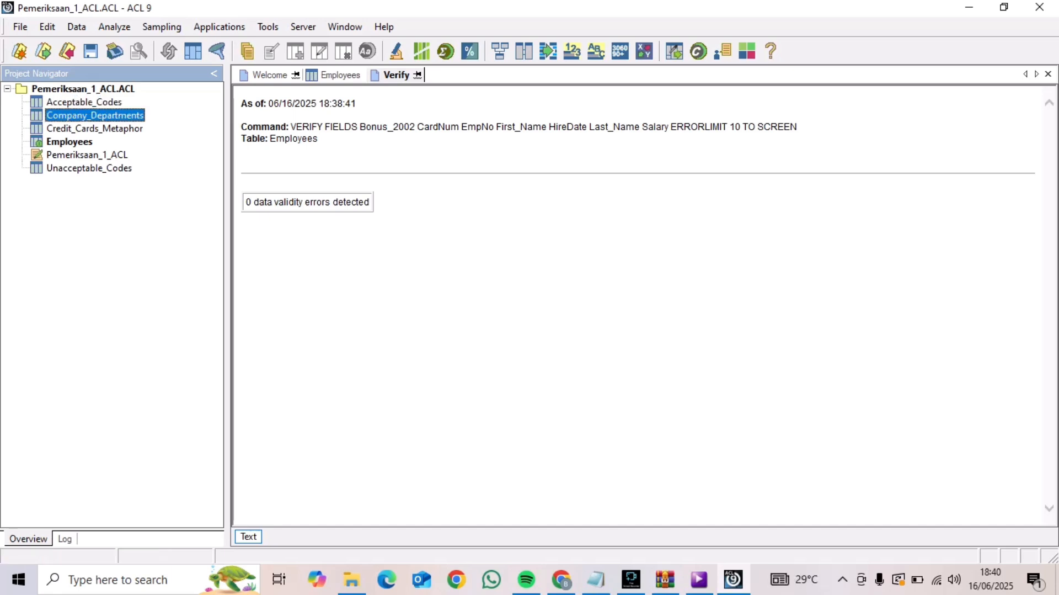
pyautogui.click(21, 26)
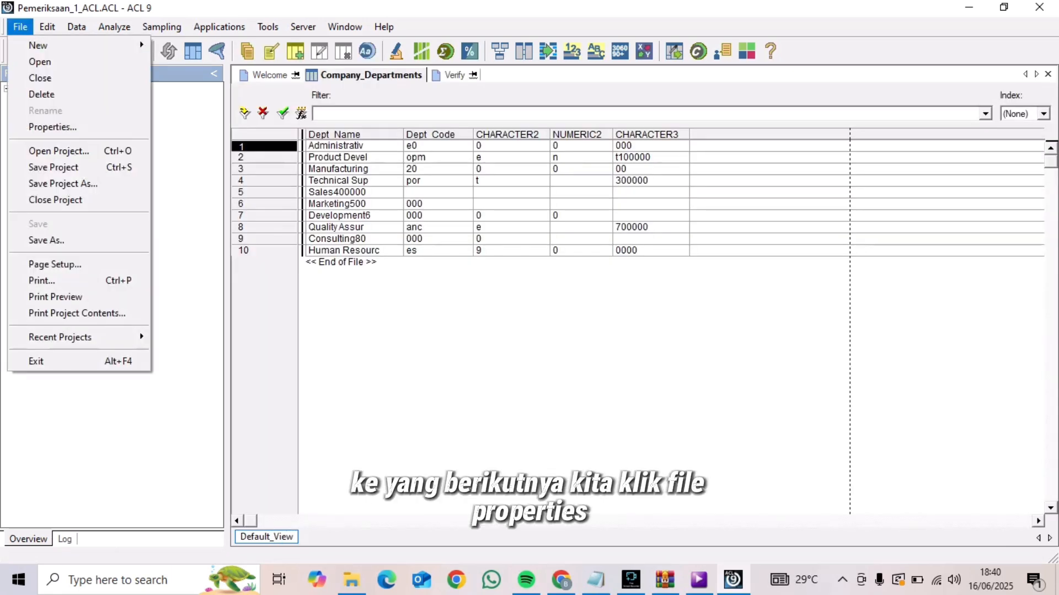
pyautogui.click(53, 127)
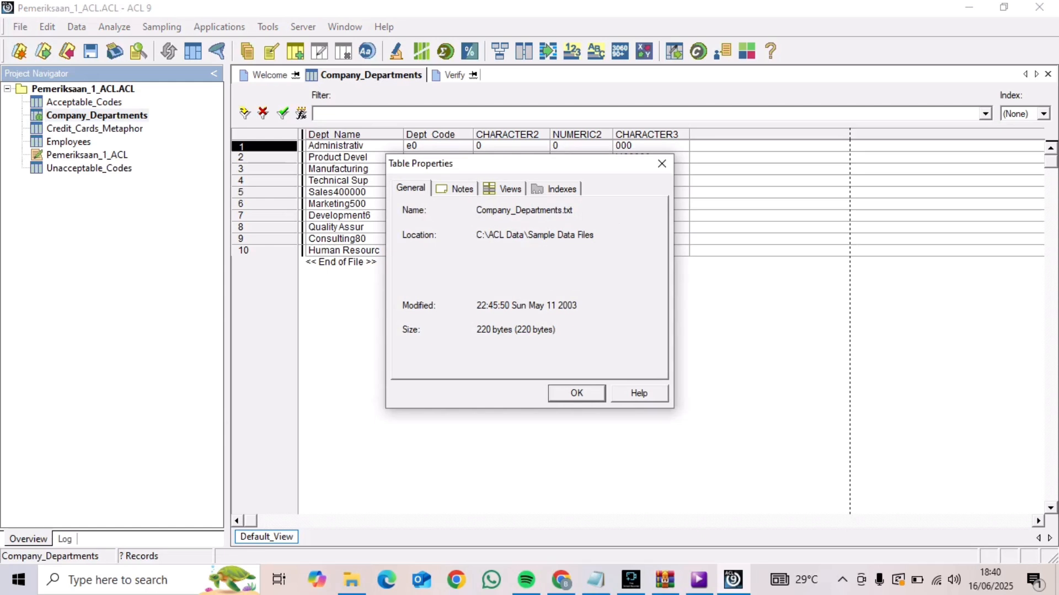
pyautogui.click(456, 188)
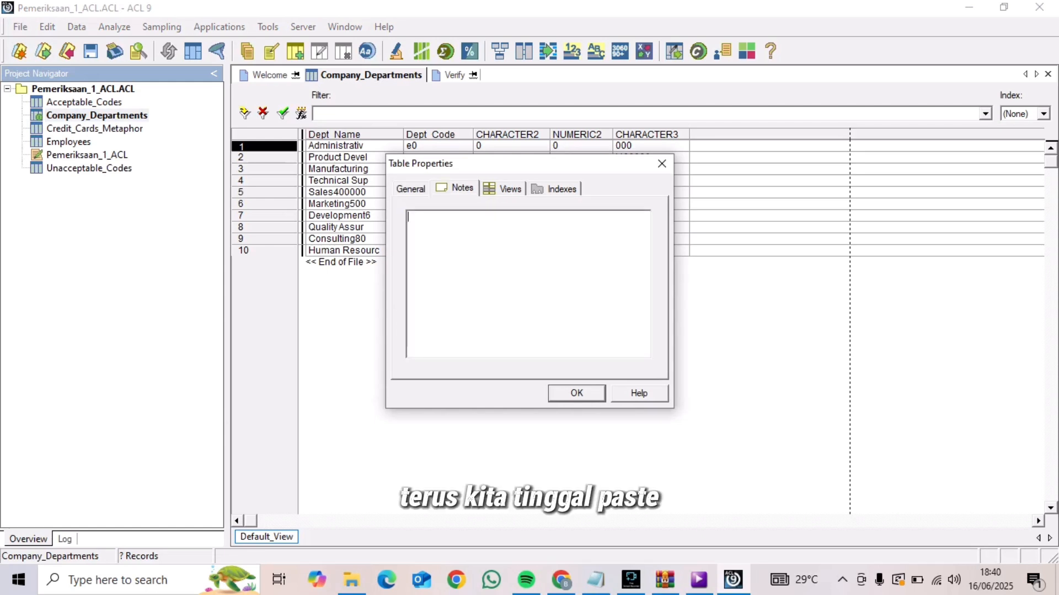
pyautogui.hotkey('ctrl', 'v')
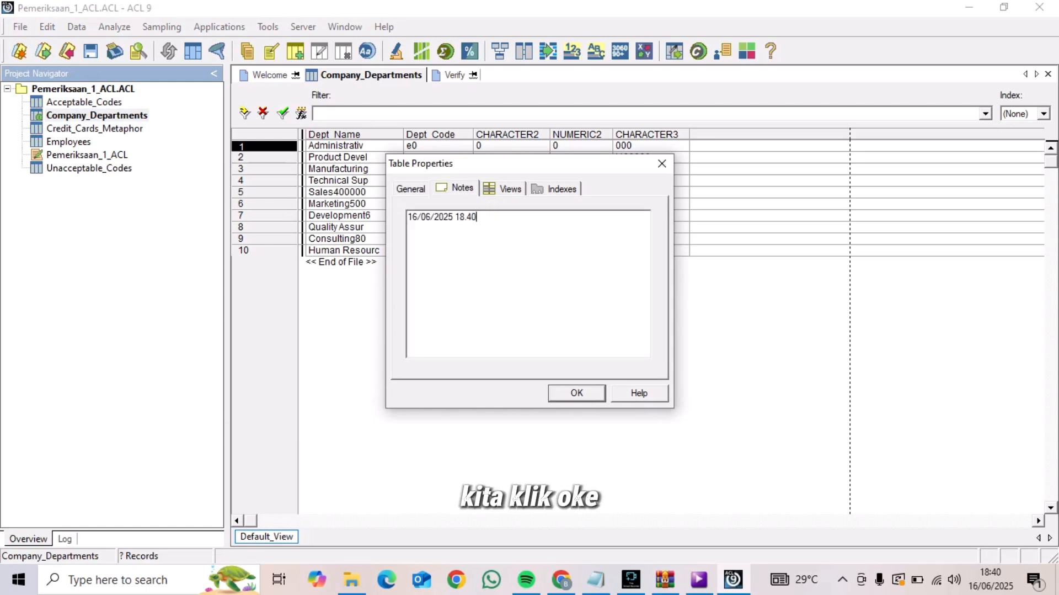
pyautogui.click(576, 393)
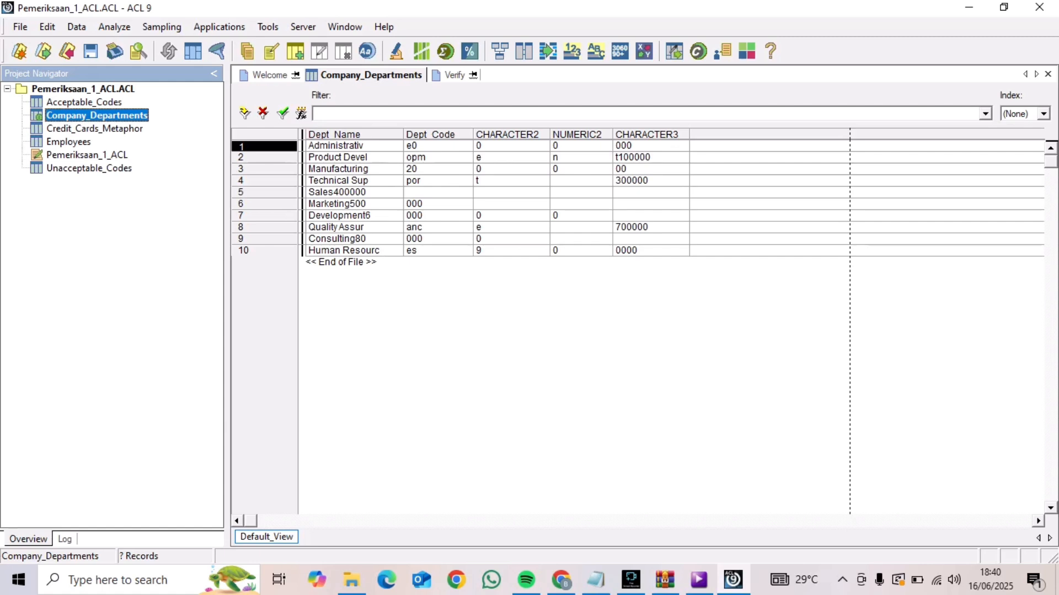
# Open Credit_Cards_Metaphor and paste the note "16/06/2025 18.40" into its table properties
pyautogui.click(95, 128)
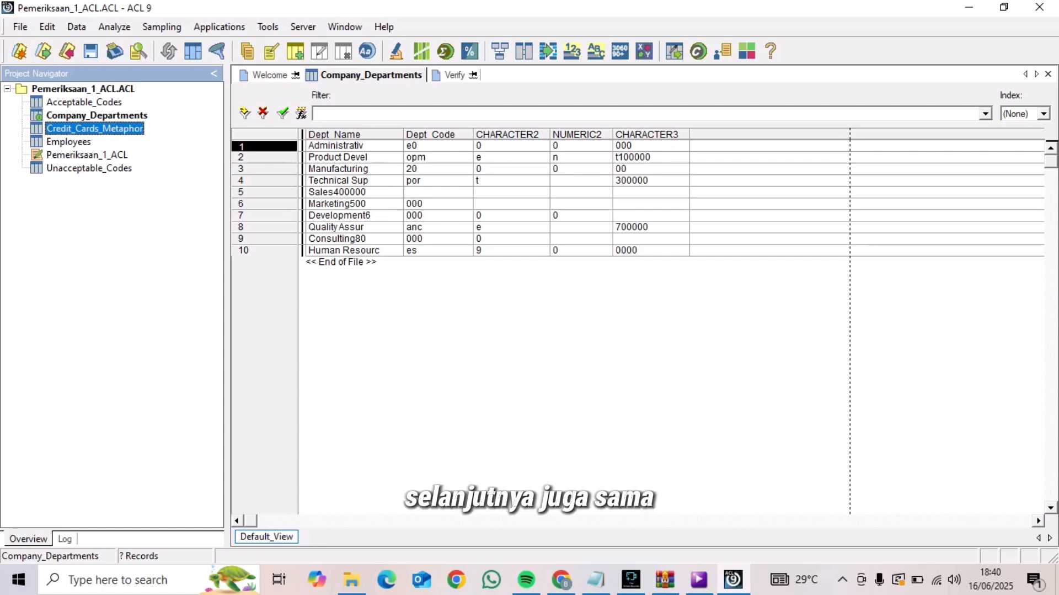
pyautogui.doubleClick(94, 129)
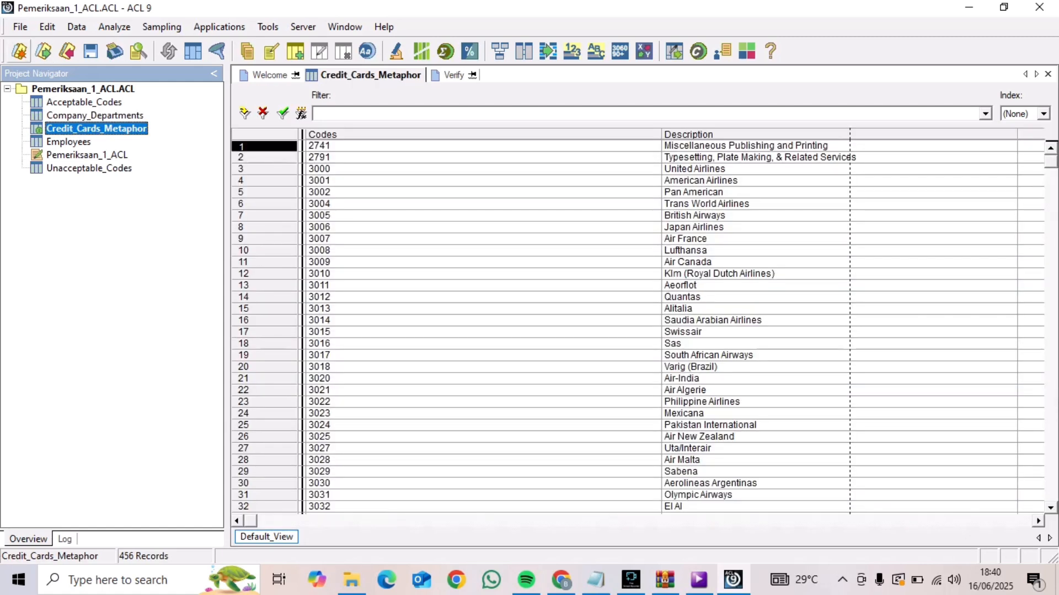
pyautogui.click(19, 26)
pyautogui.press('Return')
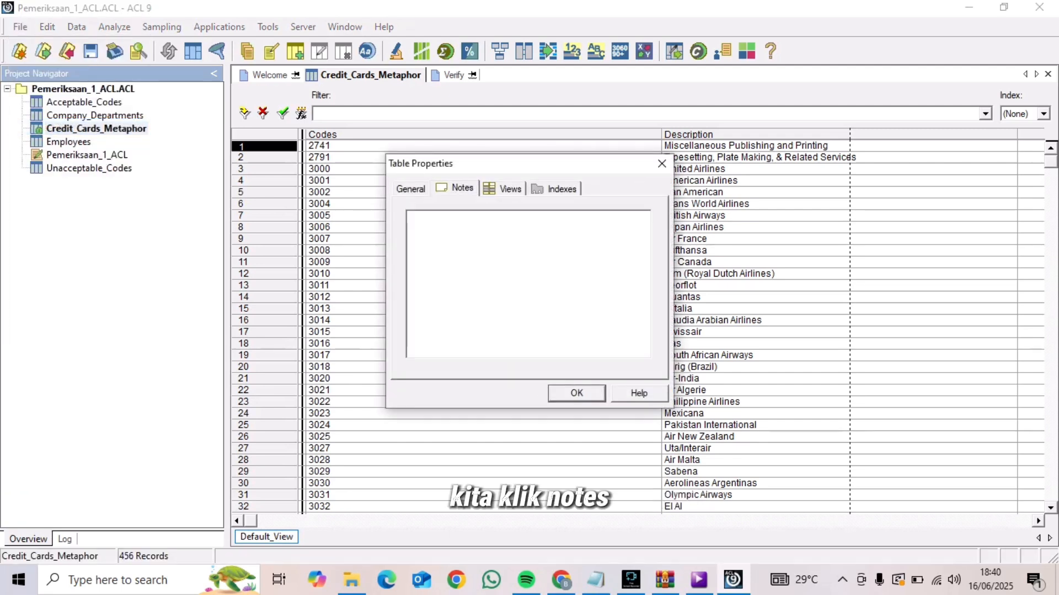
pyautogui.hotkey('ctrl', 'v')
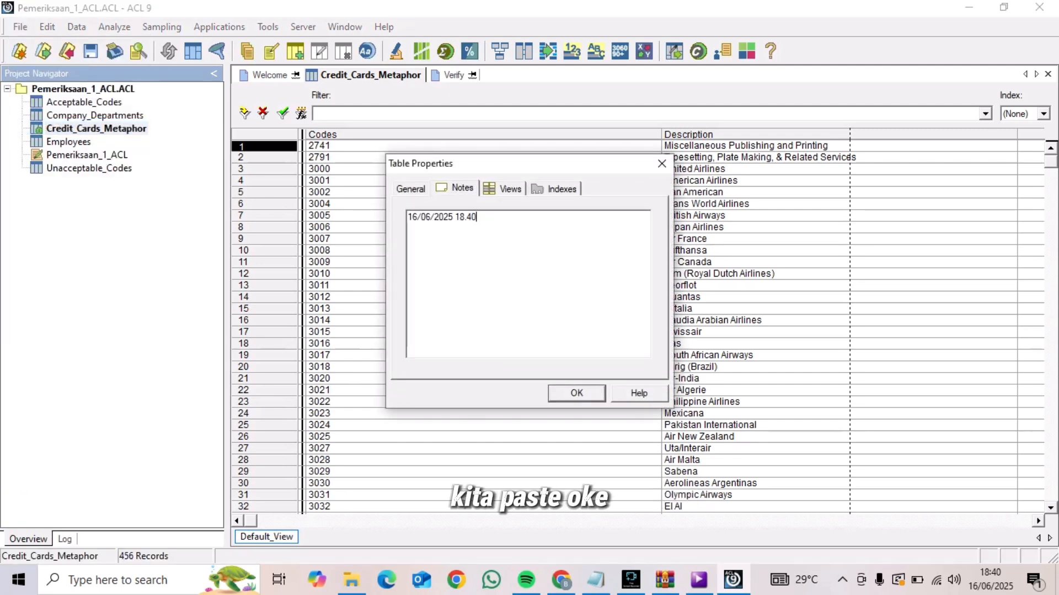
pyautogui.press('Return')
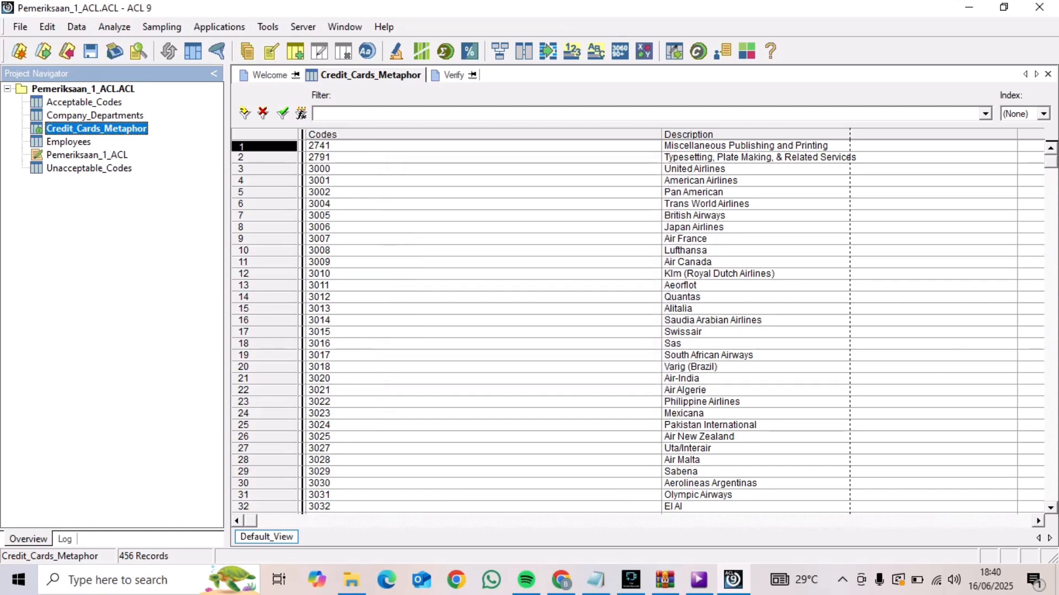
# Open the Employees table and paste the note "16/06/2025 18.40" into its table properties
pyautogui.doubleClick(69, 142)
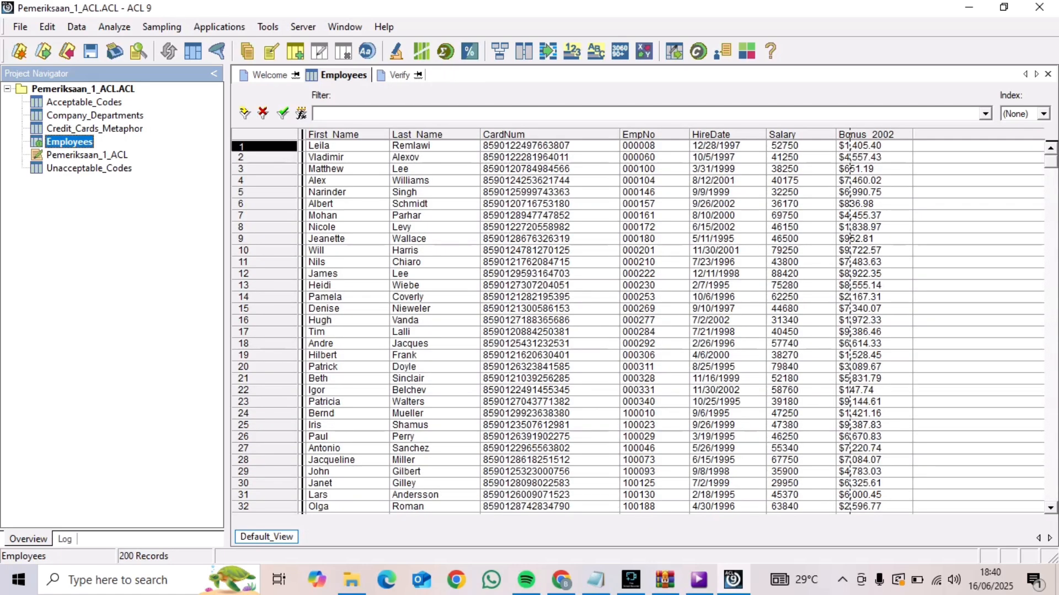
pyautogui.click(20, 27)
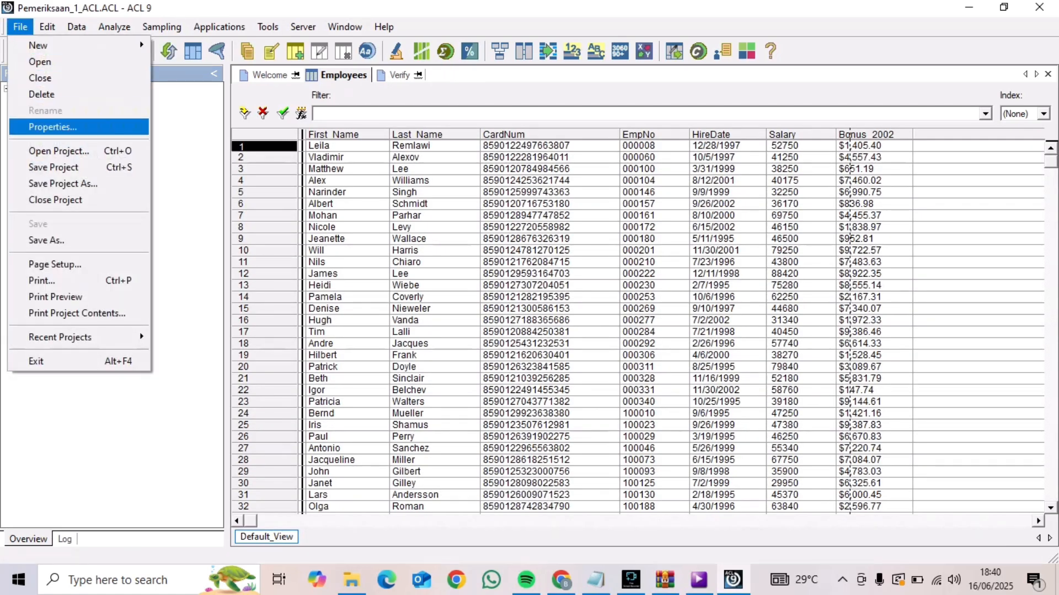
pyautogui.click(52, 127)
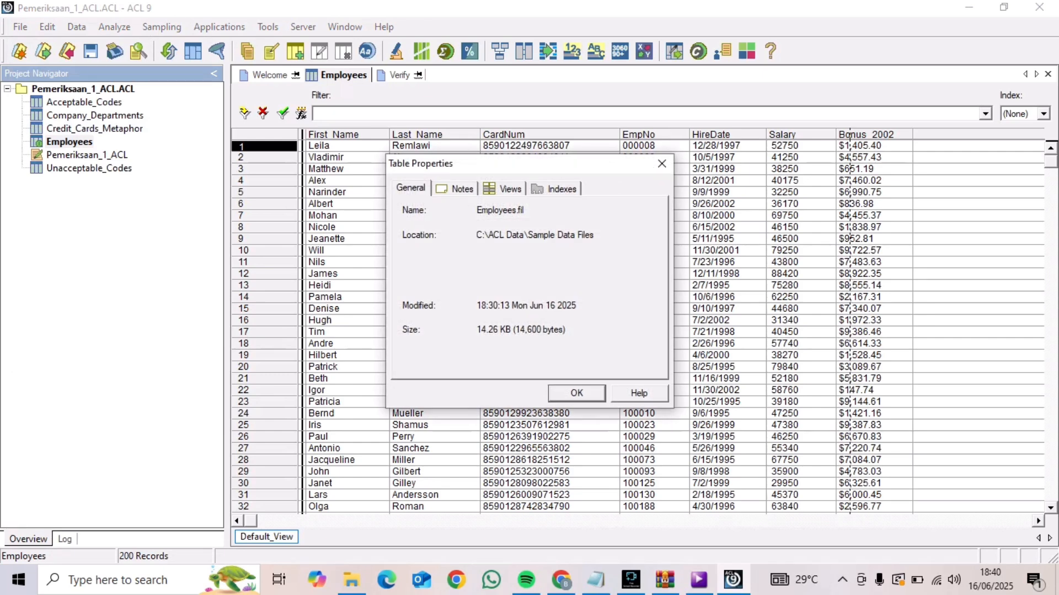
pyautogui.click(456, 189)
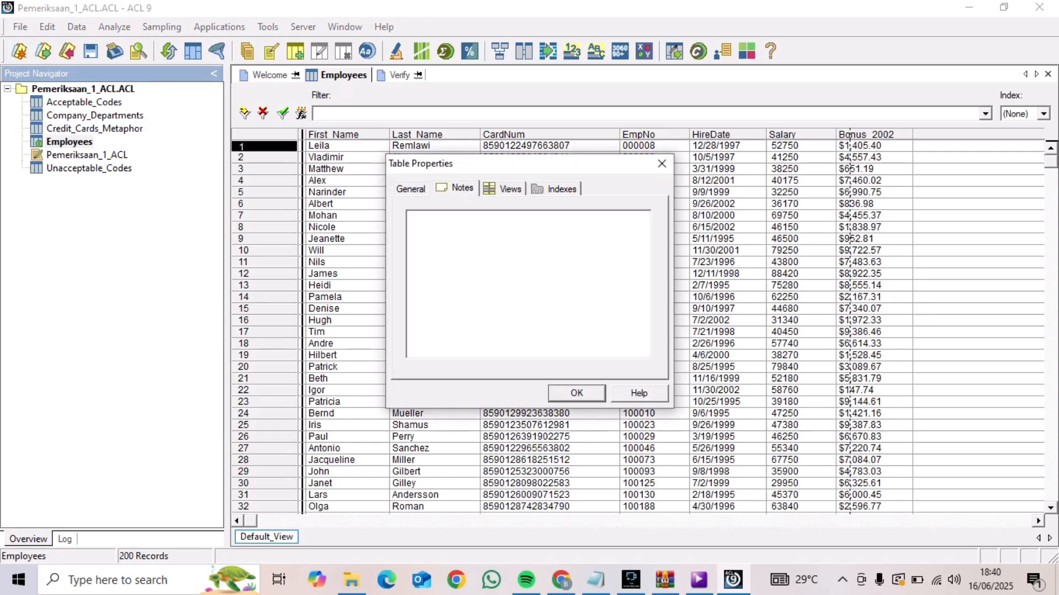
pyautogui.write('16/06/2025 18.40')
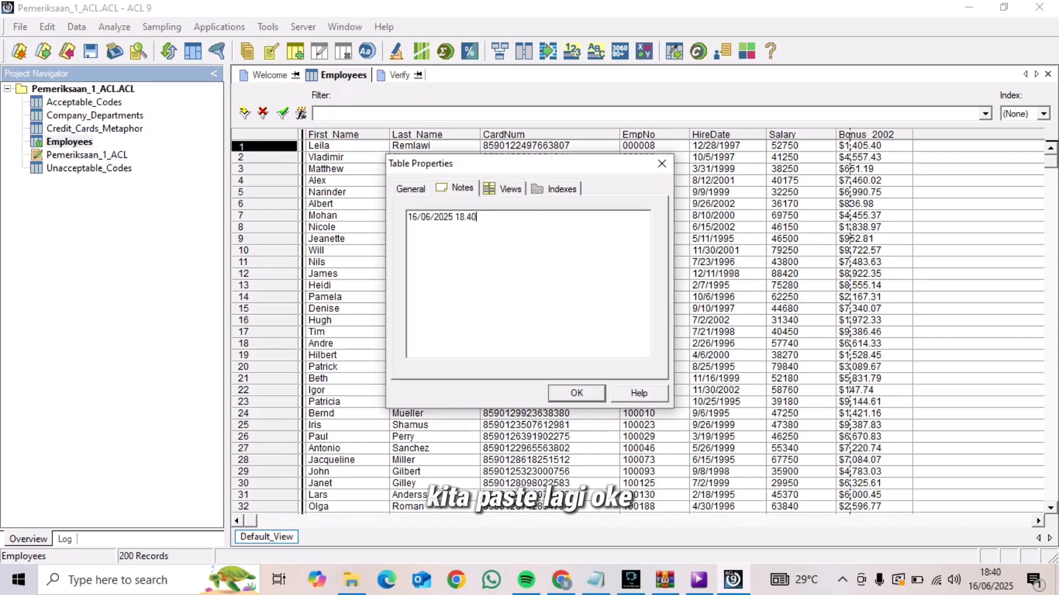
pyautogui.press('Return')
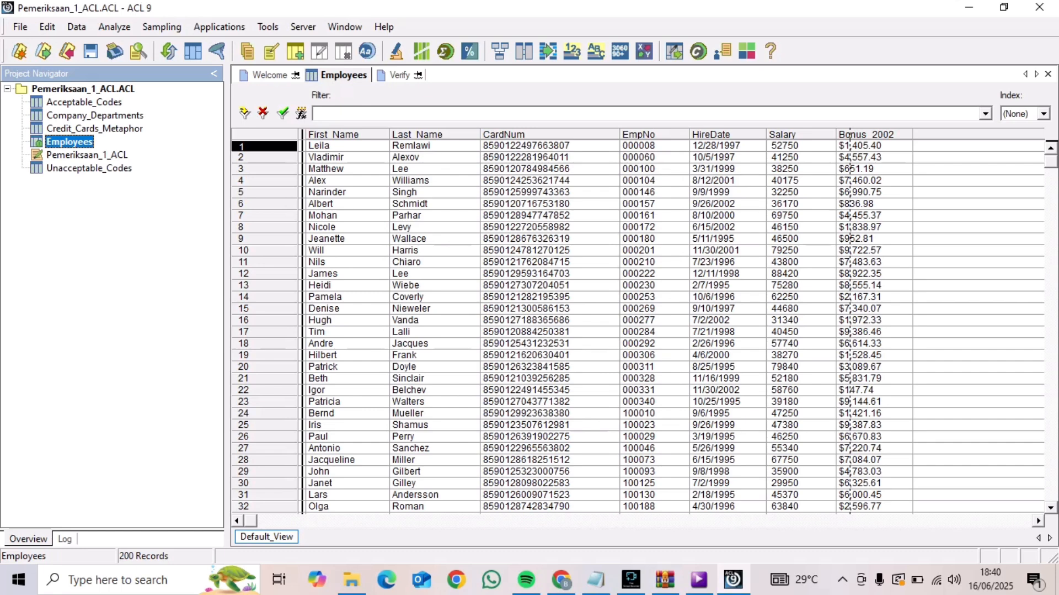
# Open Unacceptable_Codes and add the note "16/06/2025 18.41" to its table properties, pasting the copied note and correcting the minute
pyautogui.click(89, 168)
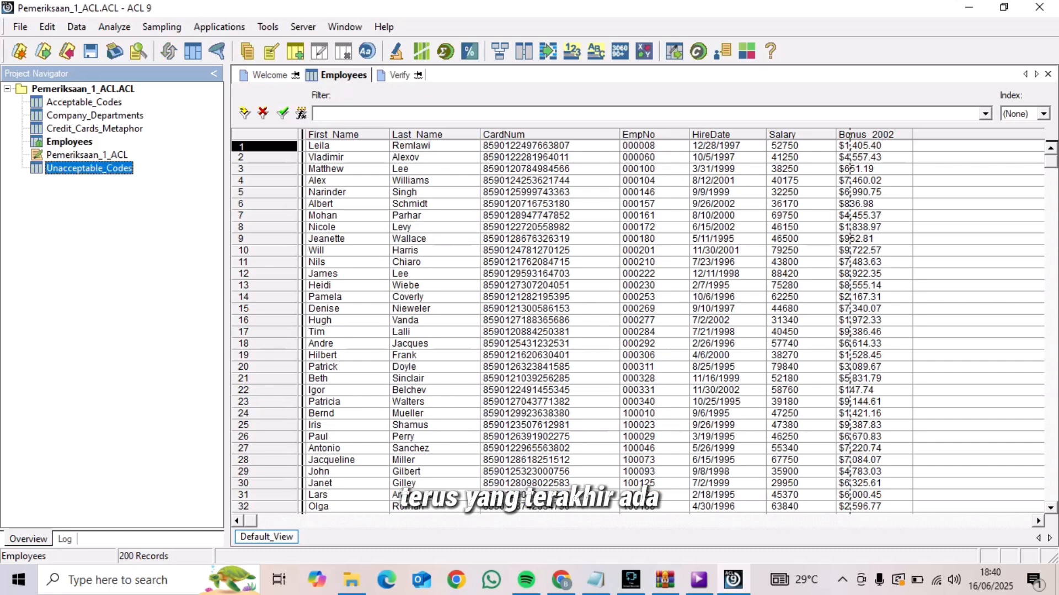
pyautogui.doubleClick(89, 168)
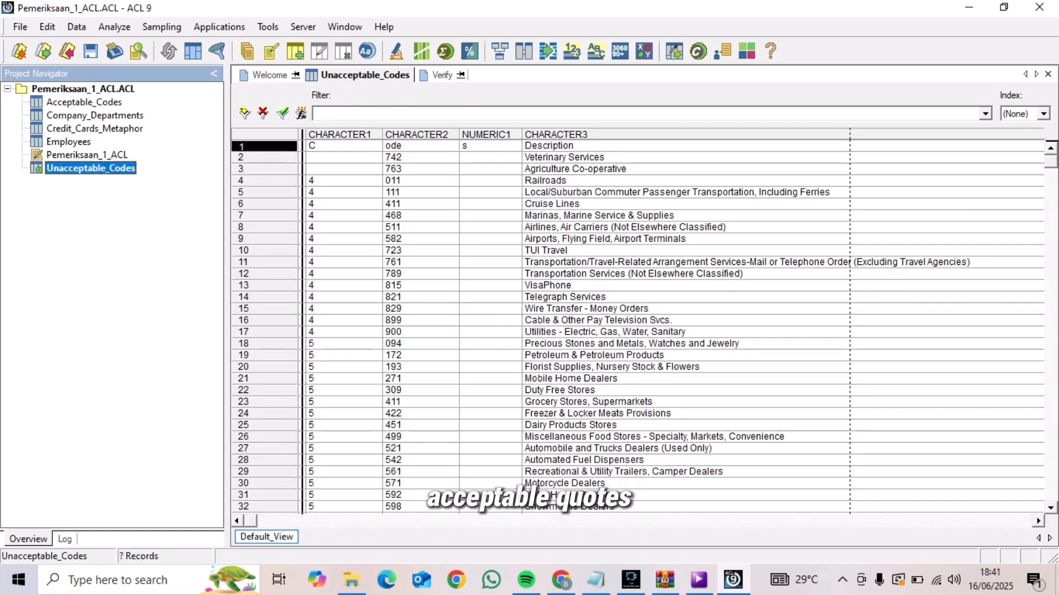
pyautogui.click(21, 27)
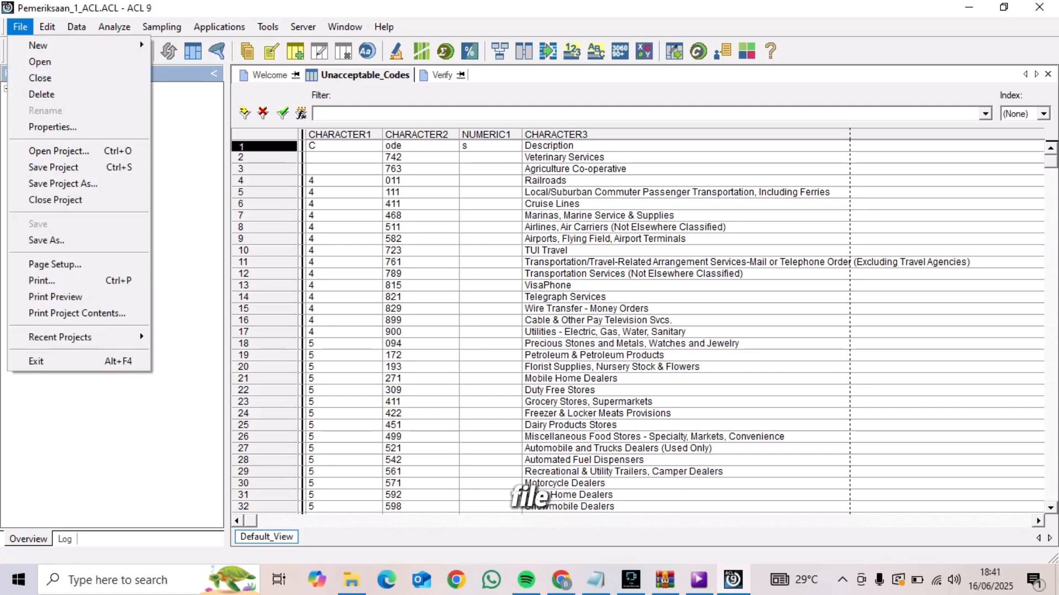
pyautogui.click(53, 127)
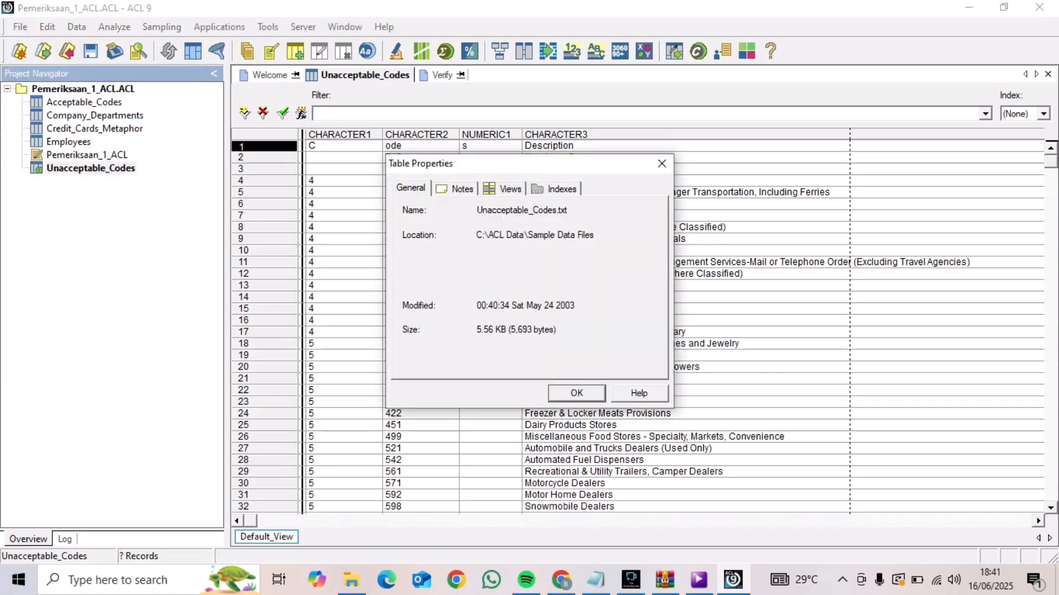
pyautogui.click(456, 188)
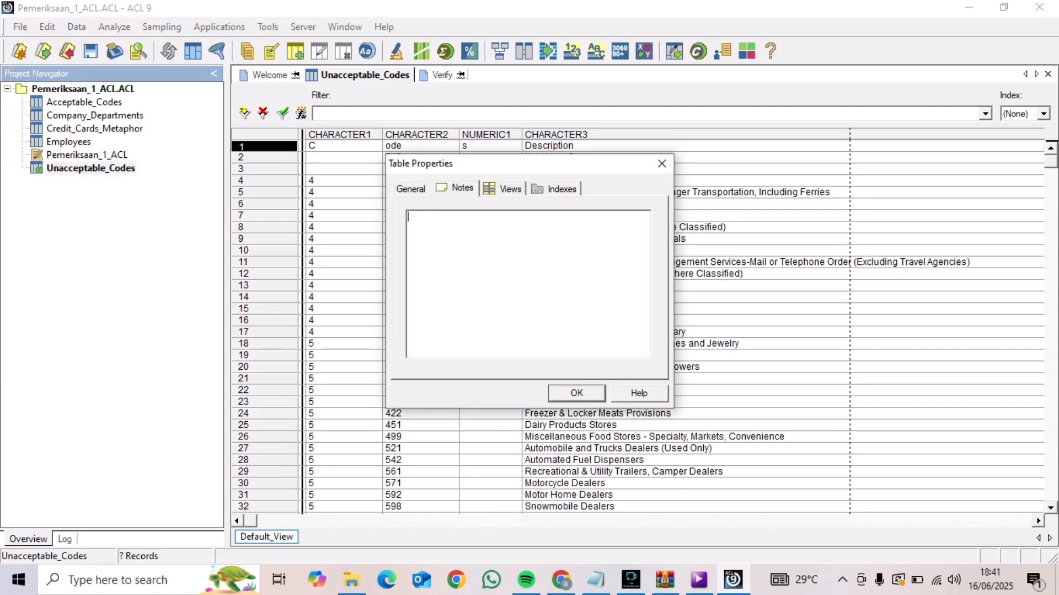
pyautogui.write('16/06/2025 18.40')
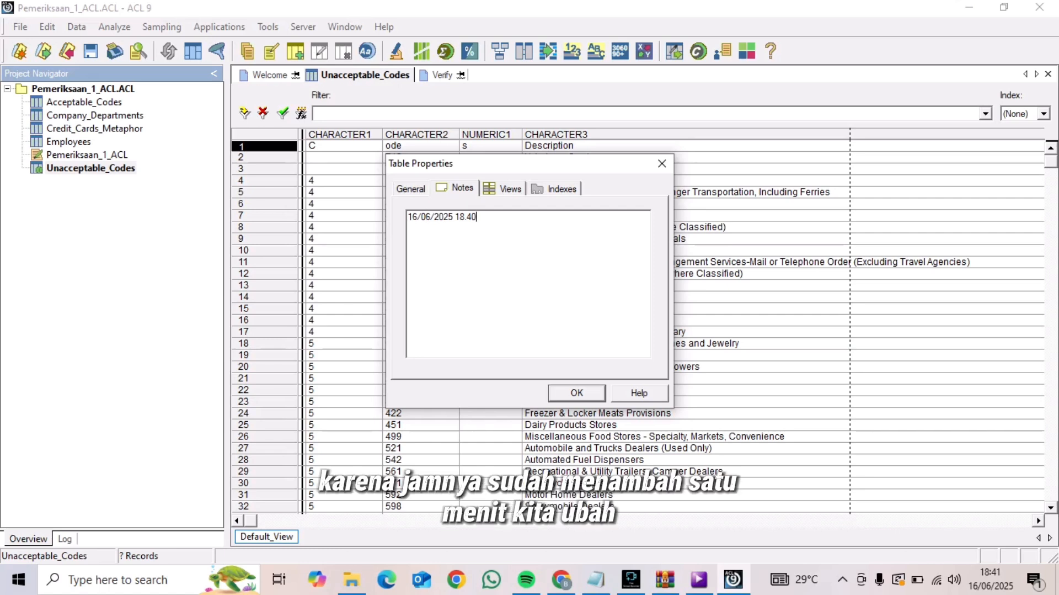
pyautogui.press('BackSpace')
pyautogui.write('1')
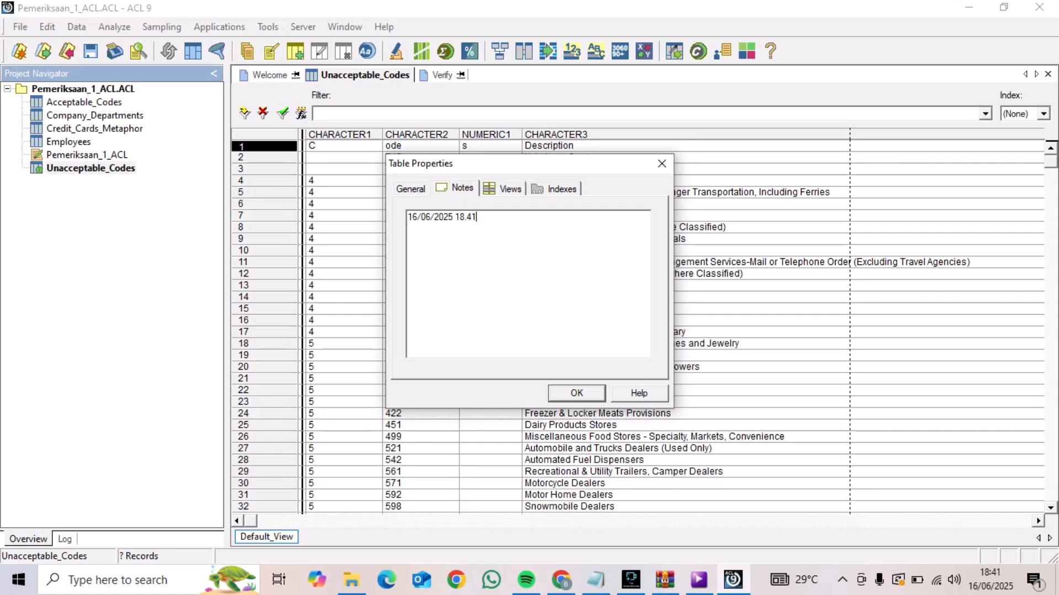
pyautogui.click(576, 392)
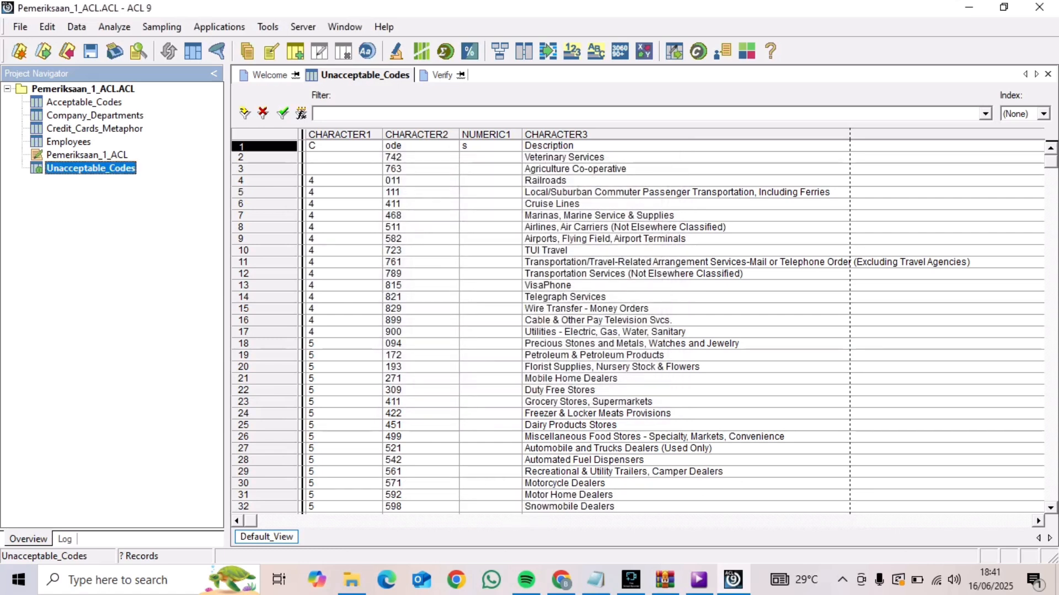